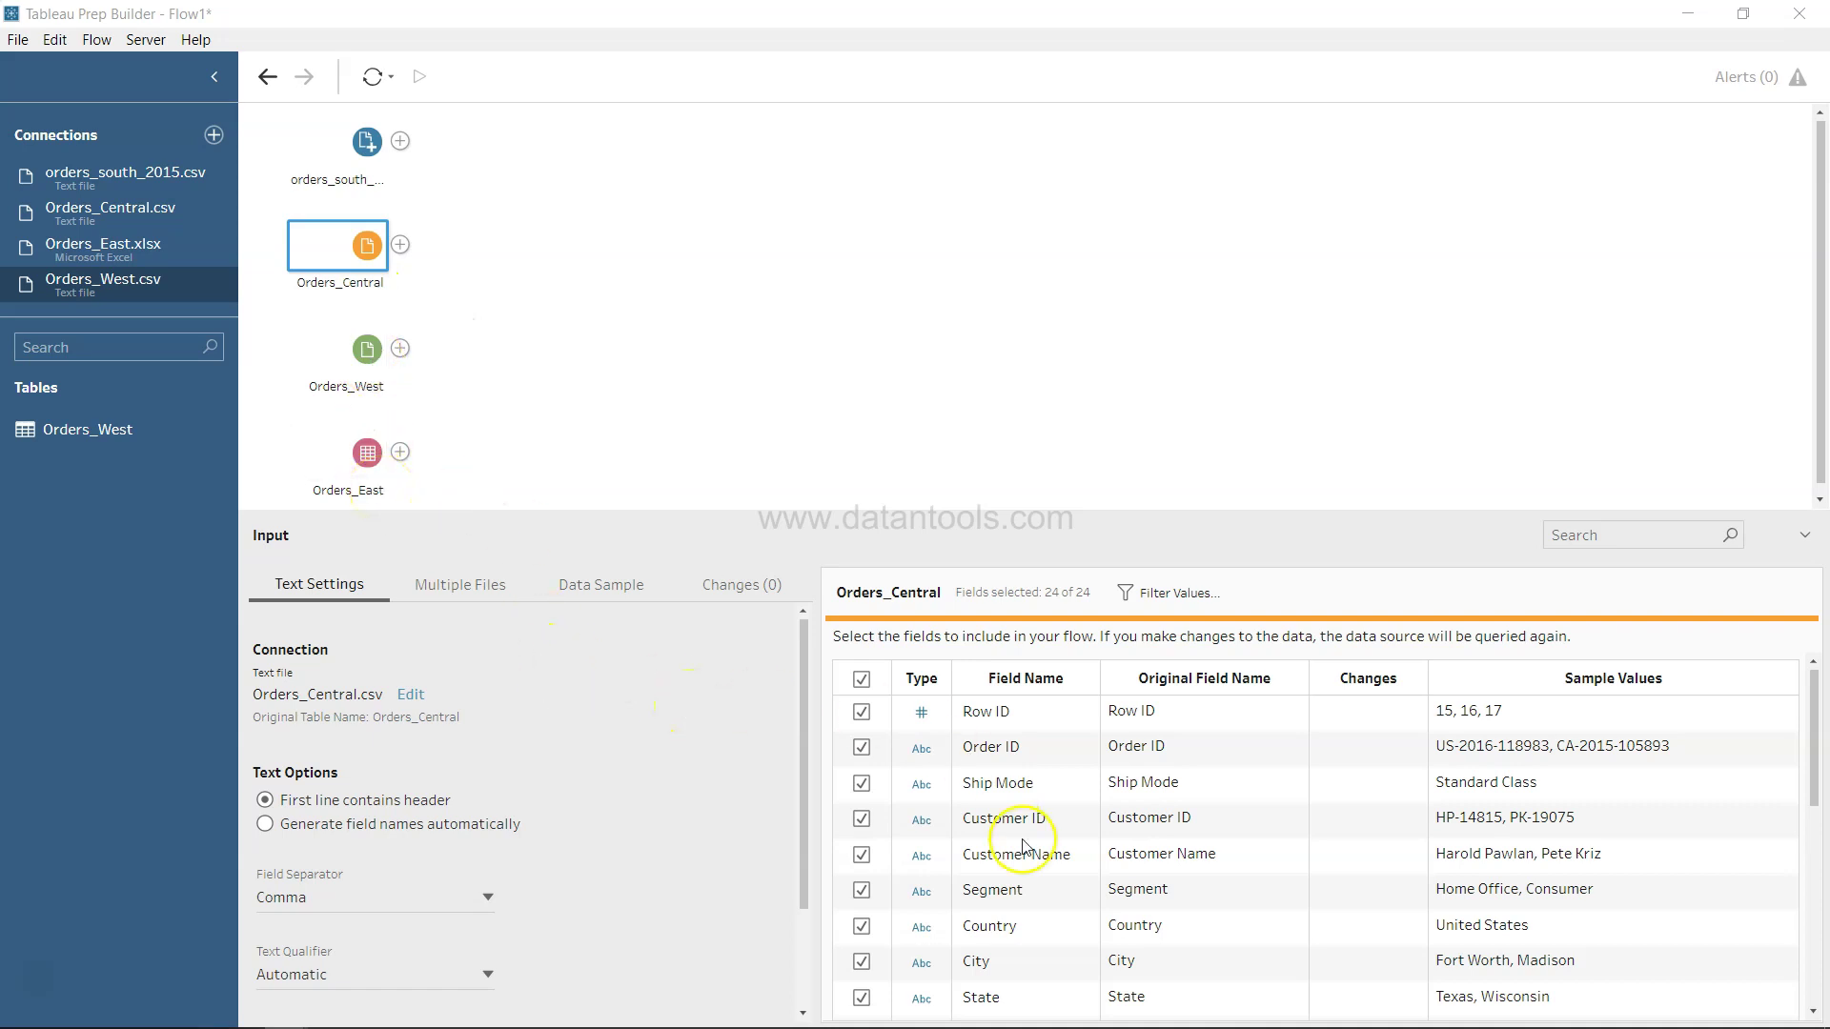
Step: Scroll up and down through the Orders_Central input's 24-field list
{"action": "scroll", "coordinate": [1025, 847], "scroll_direction": "down", "scroll_amount": 1}
{"action": "scroll", "coordinate": [1025, 847], "scroll_direction": "down", "scroll_amount": 2}
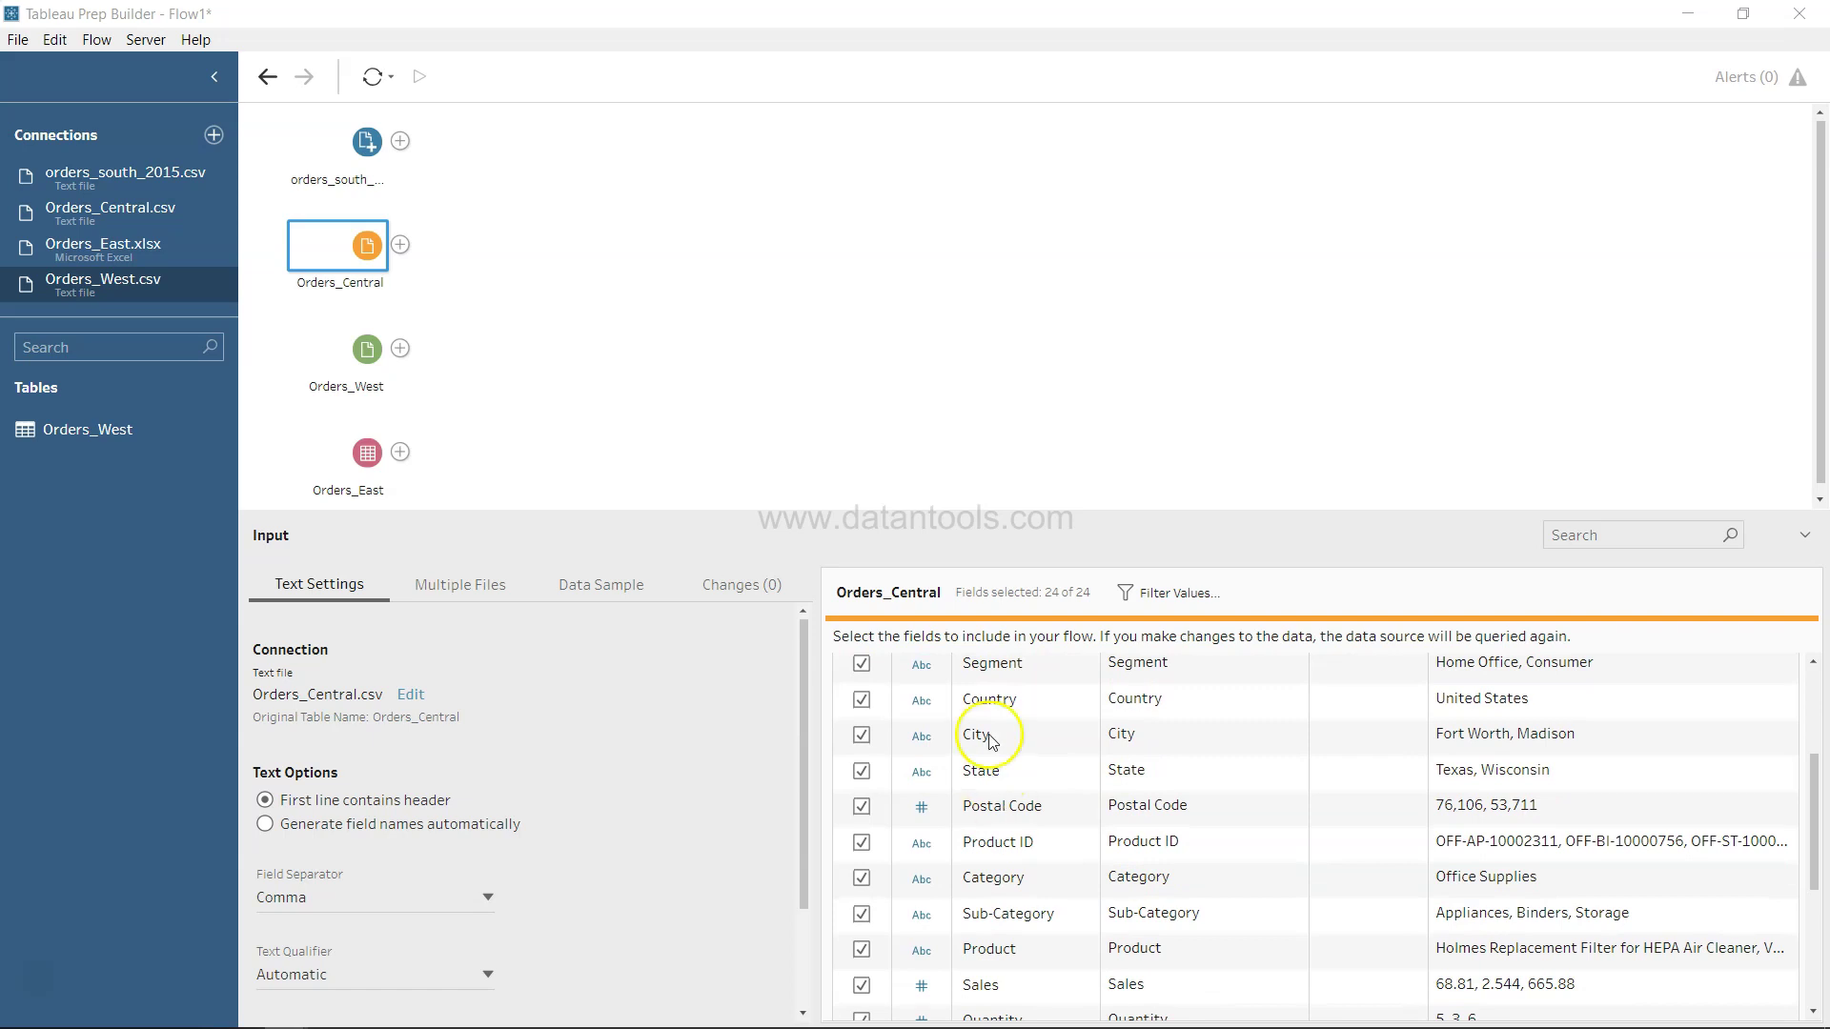
{"action": "scroll", "coordinate": [1033, 763], "scroll_direction": "up", "scroll_amount": 3}
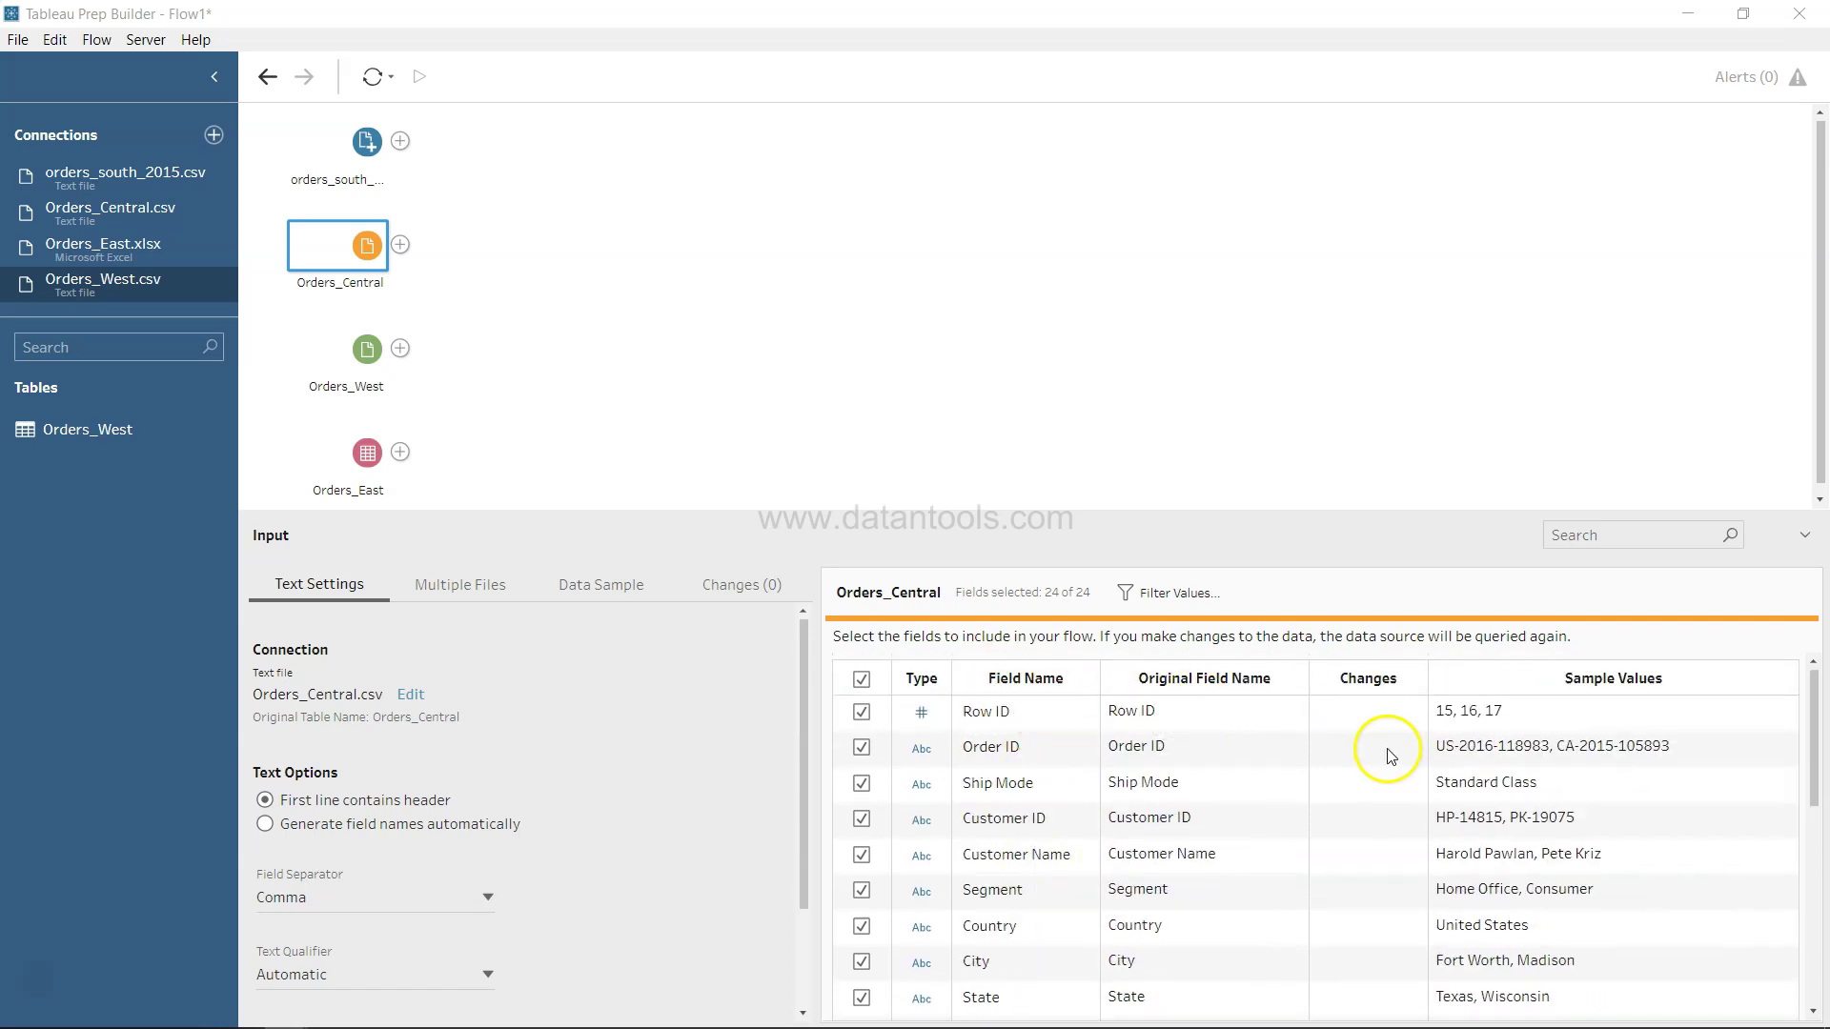
{"action": "scroll", "coordinate": [1390, 755], "scroll_direction": "down", "scroll_amount": 10}
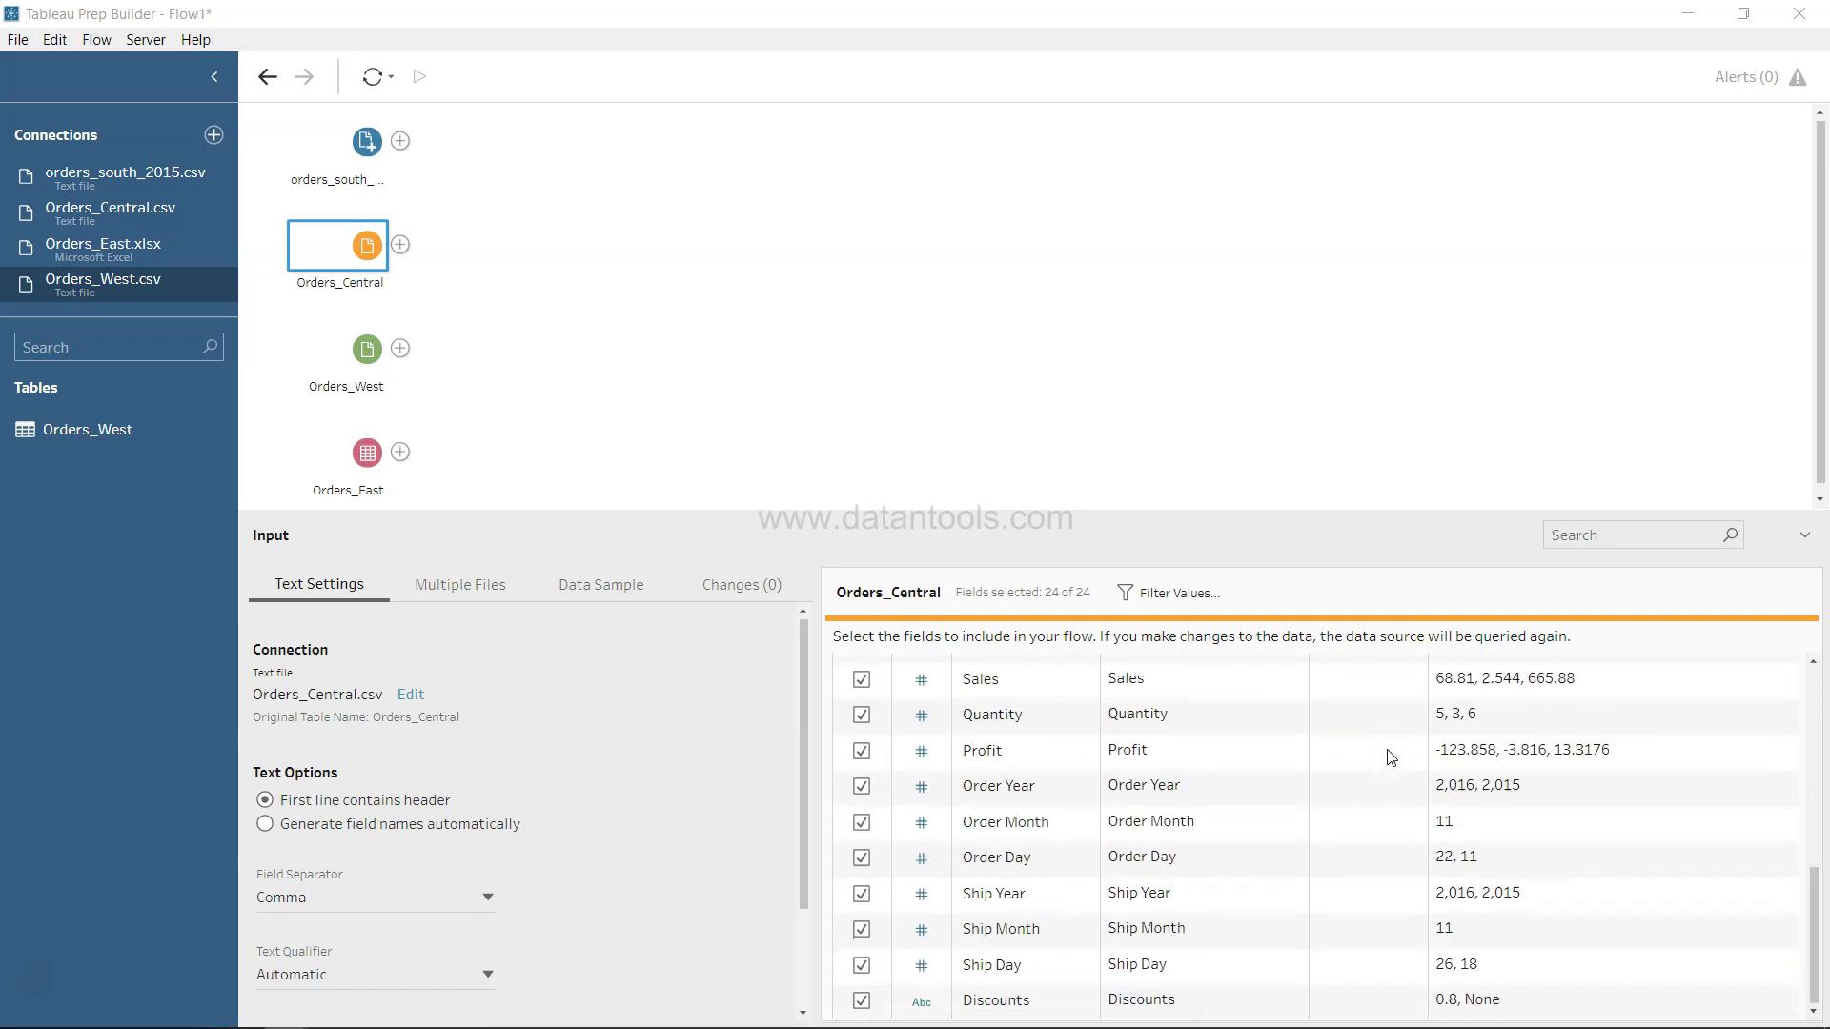
{"action": "scroll", "coordinate": [1390, 756], "scroll_direction": "up", "scroll_amount": 10}
{"action": "scroll", "coordinate": [1390, 756], "scroll_direction": "up", "scroll_amount": 1}
{"action": "scroll", "coordinate": [1614, 763], "scroll_direction": "down", "scroll_amount": 6}
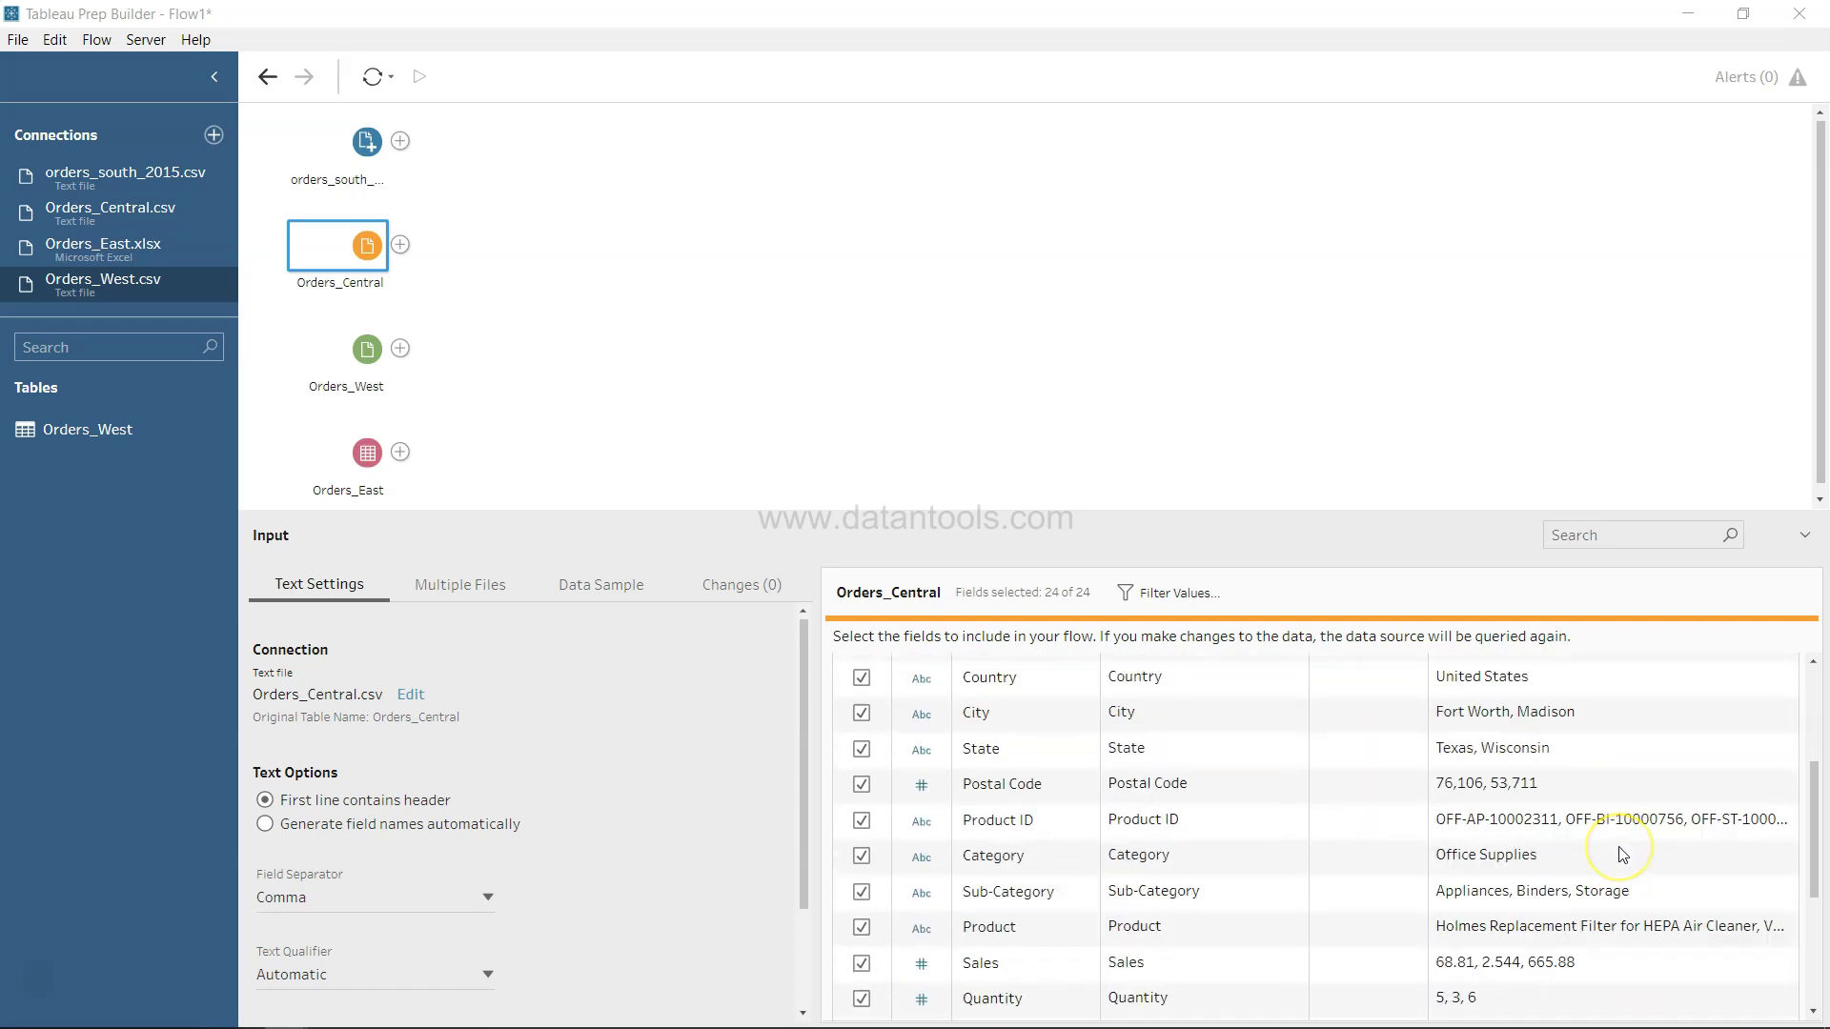
{"action": "scroll", "coordinate": [1622, 855], "scroll_direction": "up", "scroll_amount": 5}
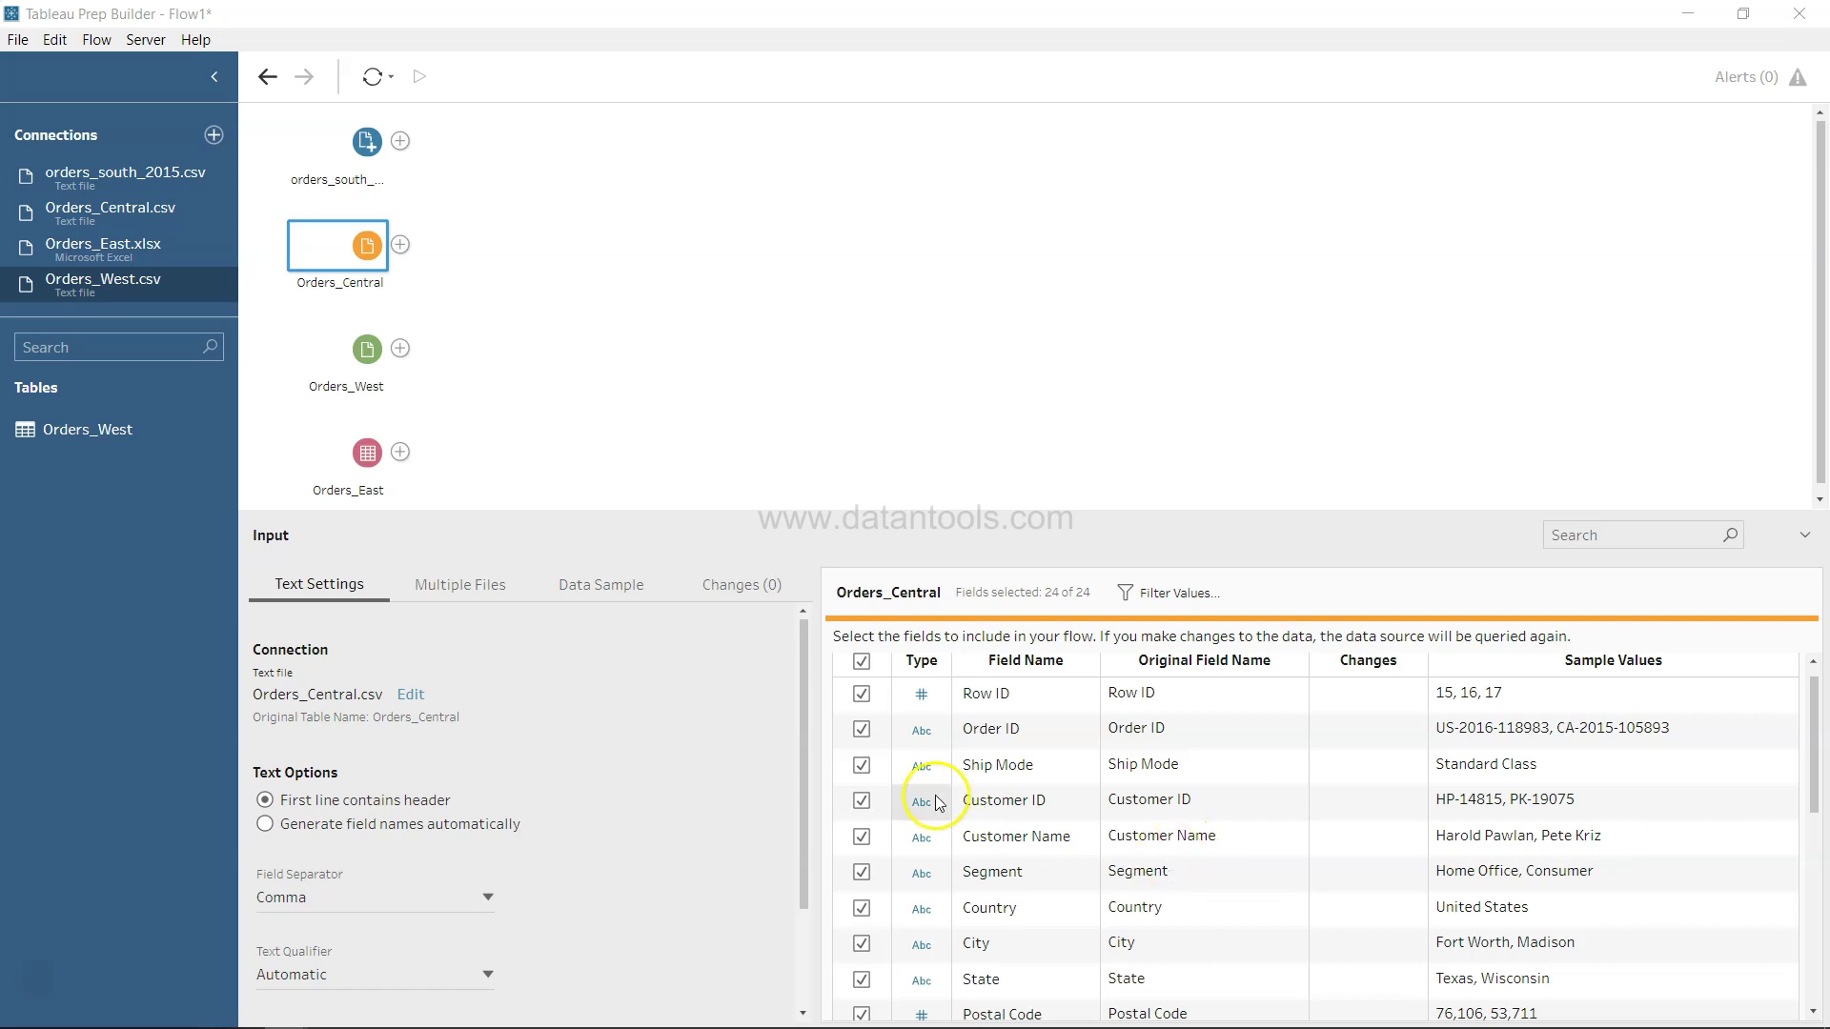
Step: Show the orders_south_2015 wildcard-union input and scroll its 22 included fields
{"action": "left_click", "coordinate": [853, 735]}
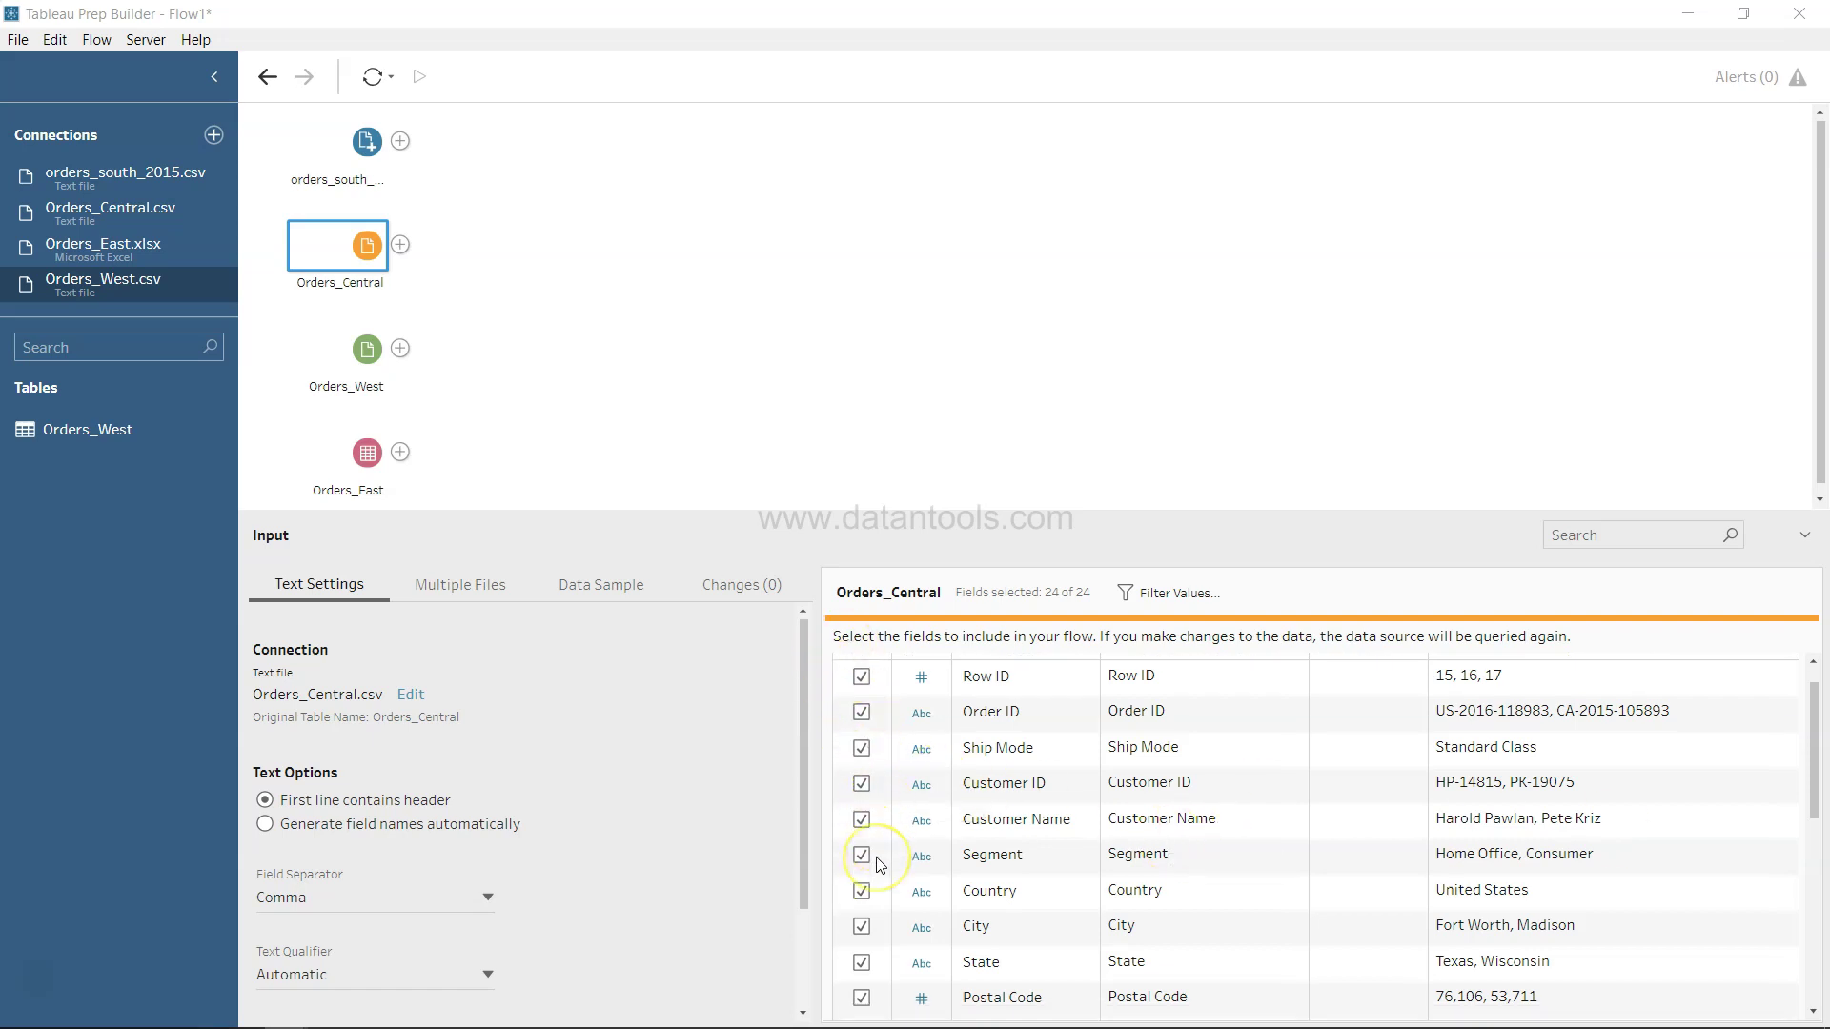
{"action": "scroll", "coordinate": [877, 858], "scroll_direction": "down", "scroll_amount": 3}
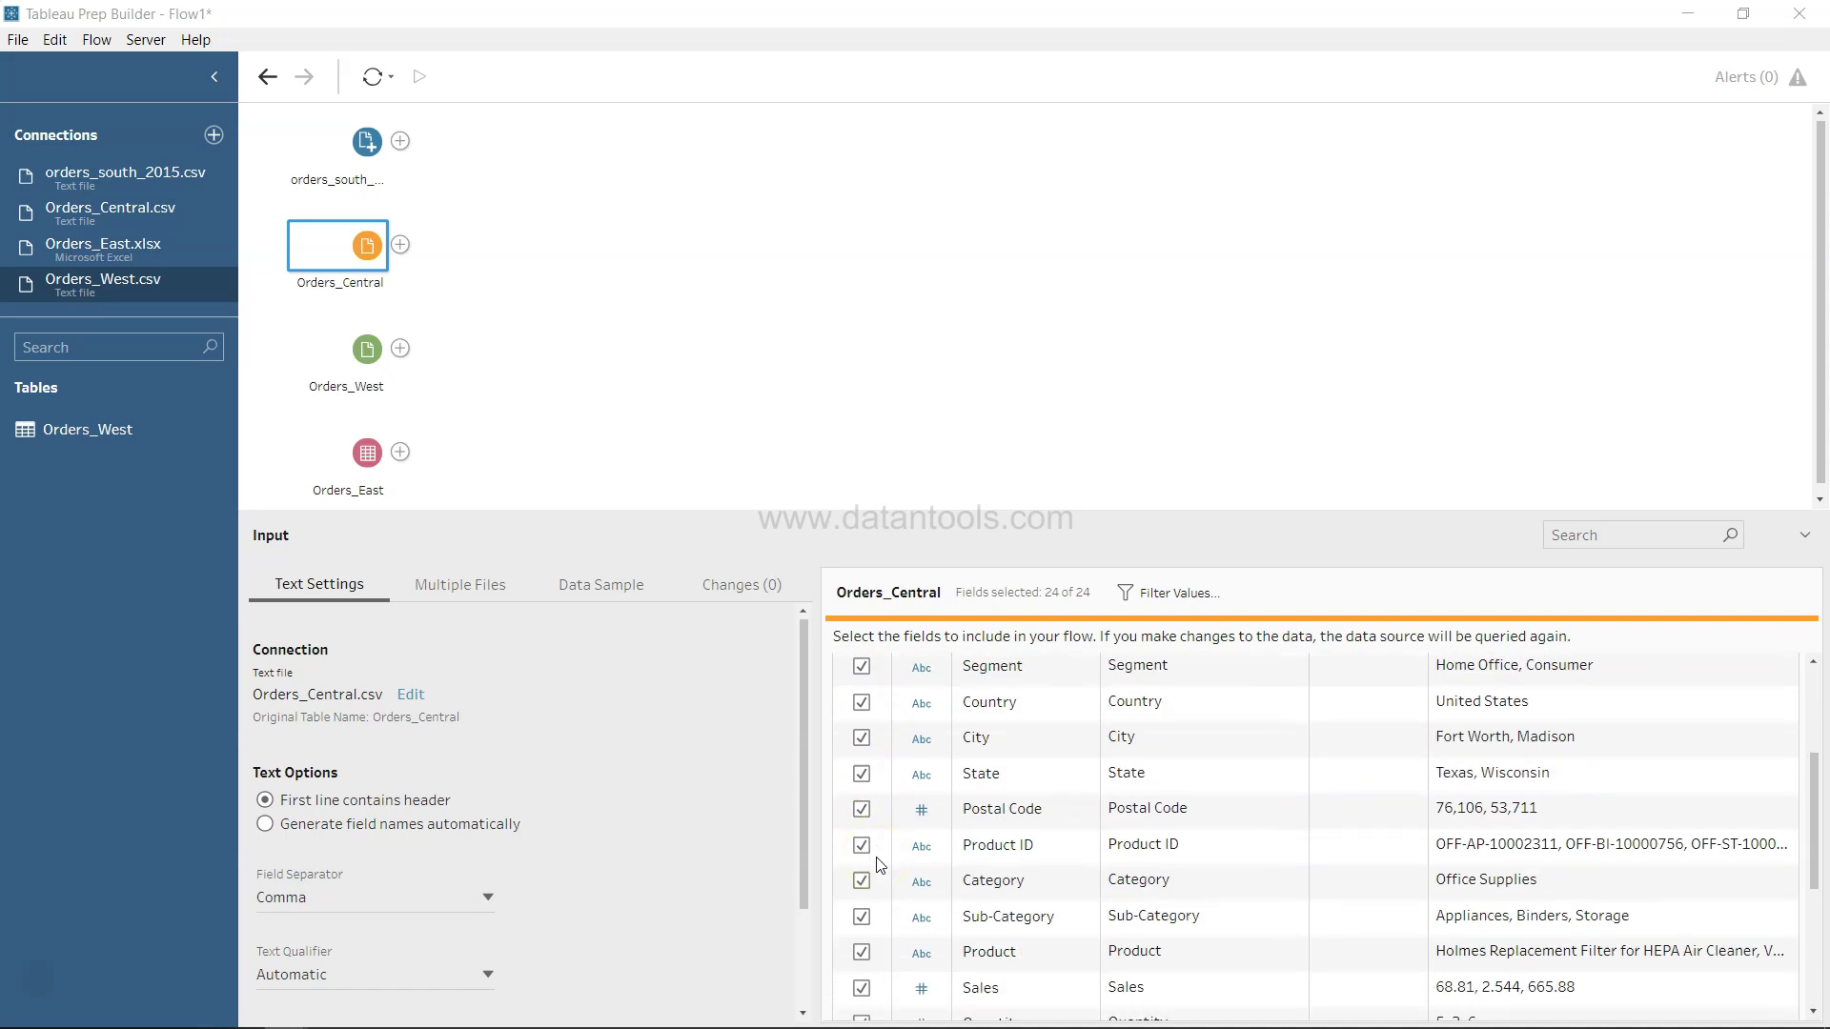
{"action": "left_click", "coordinate": [377, 269]}
{"action": "scroll", "coordinate": [1179, 825], "scroll_direction": "down", "scroll_amount": 1}
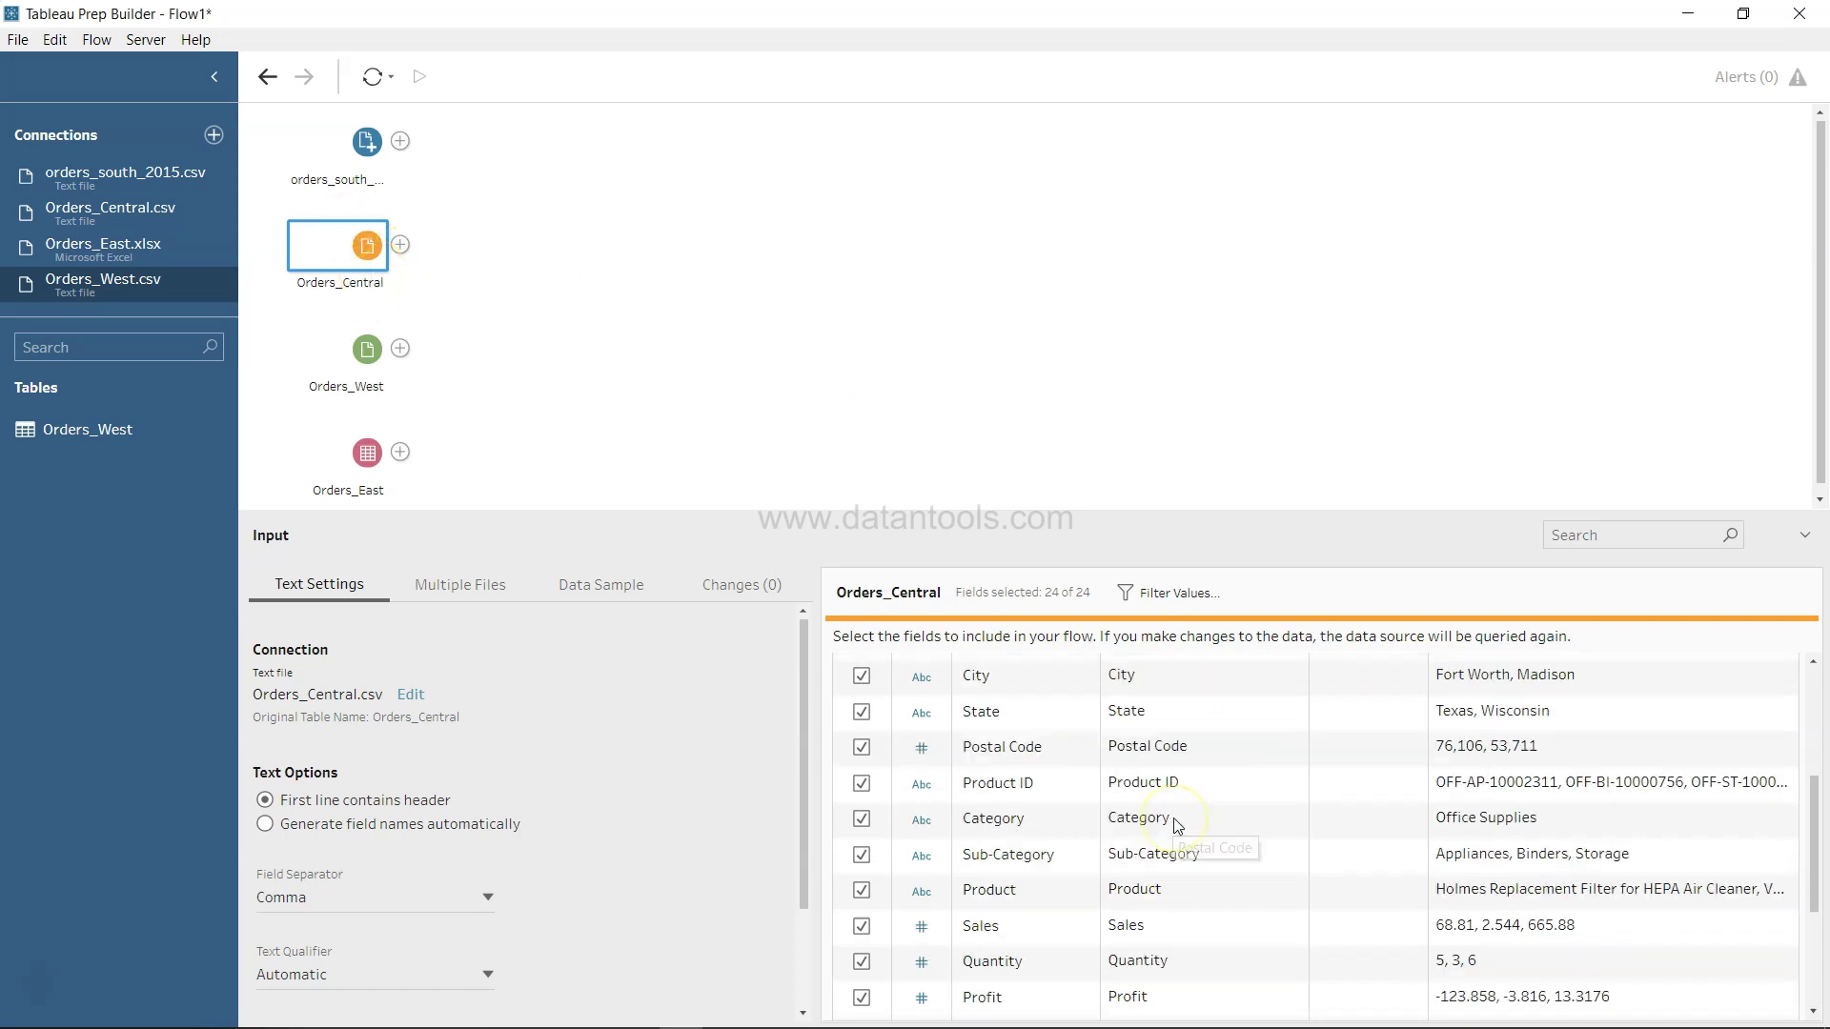
{"action": "scroll", "coordinate": [1179, 825], "scroll_direction": "down", "scroll_amount": 4}
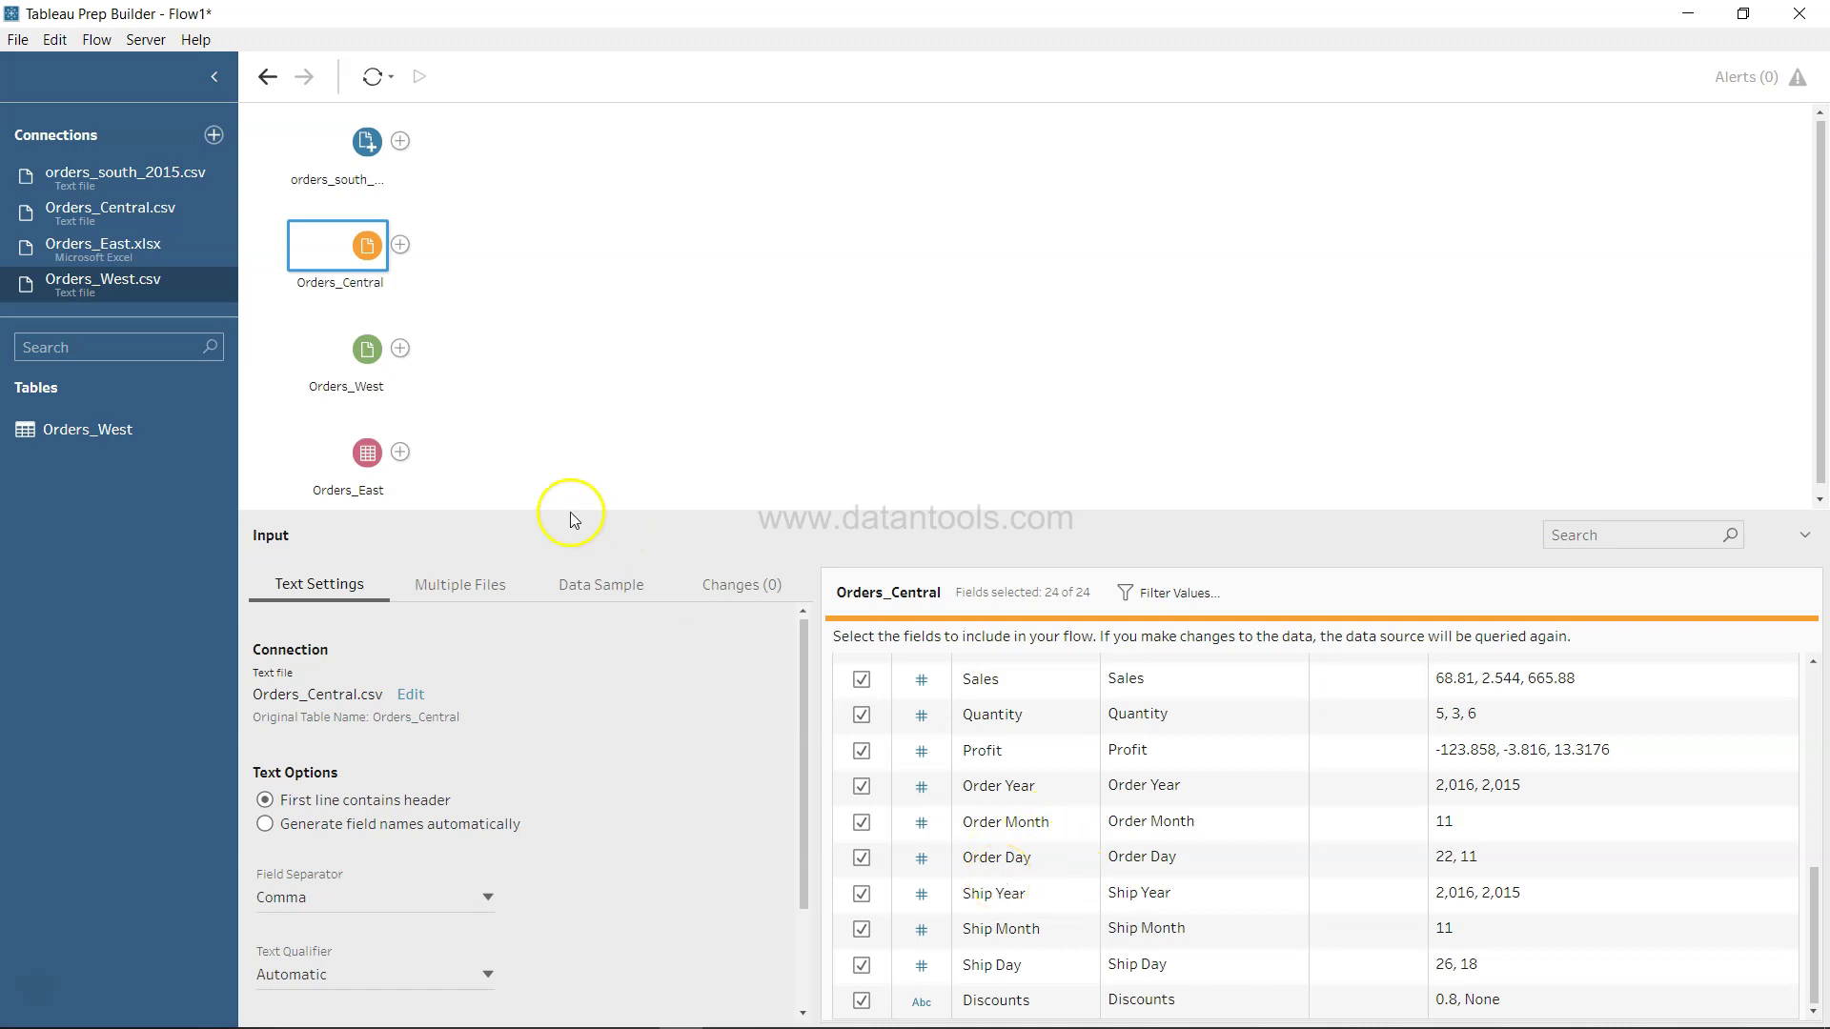
Step: Check orders_south's fields, then scroll through all 24 Orders_Central fields
{"action": "left_click", "coordinate": [359, 173]}
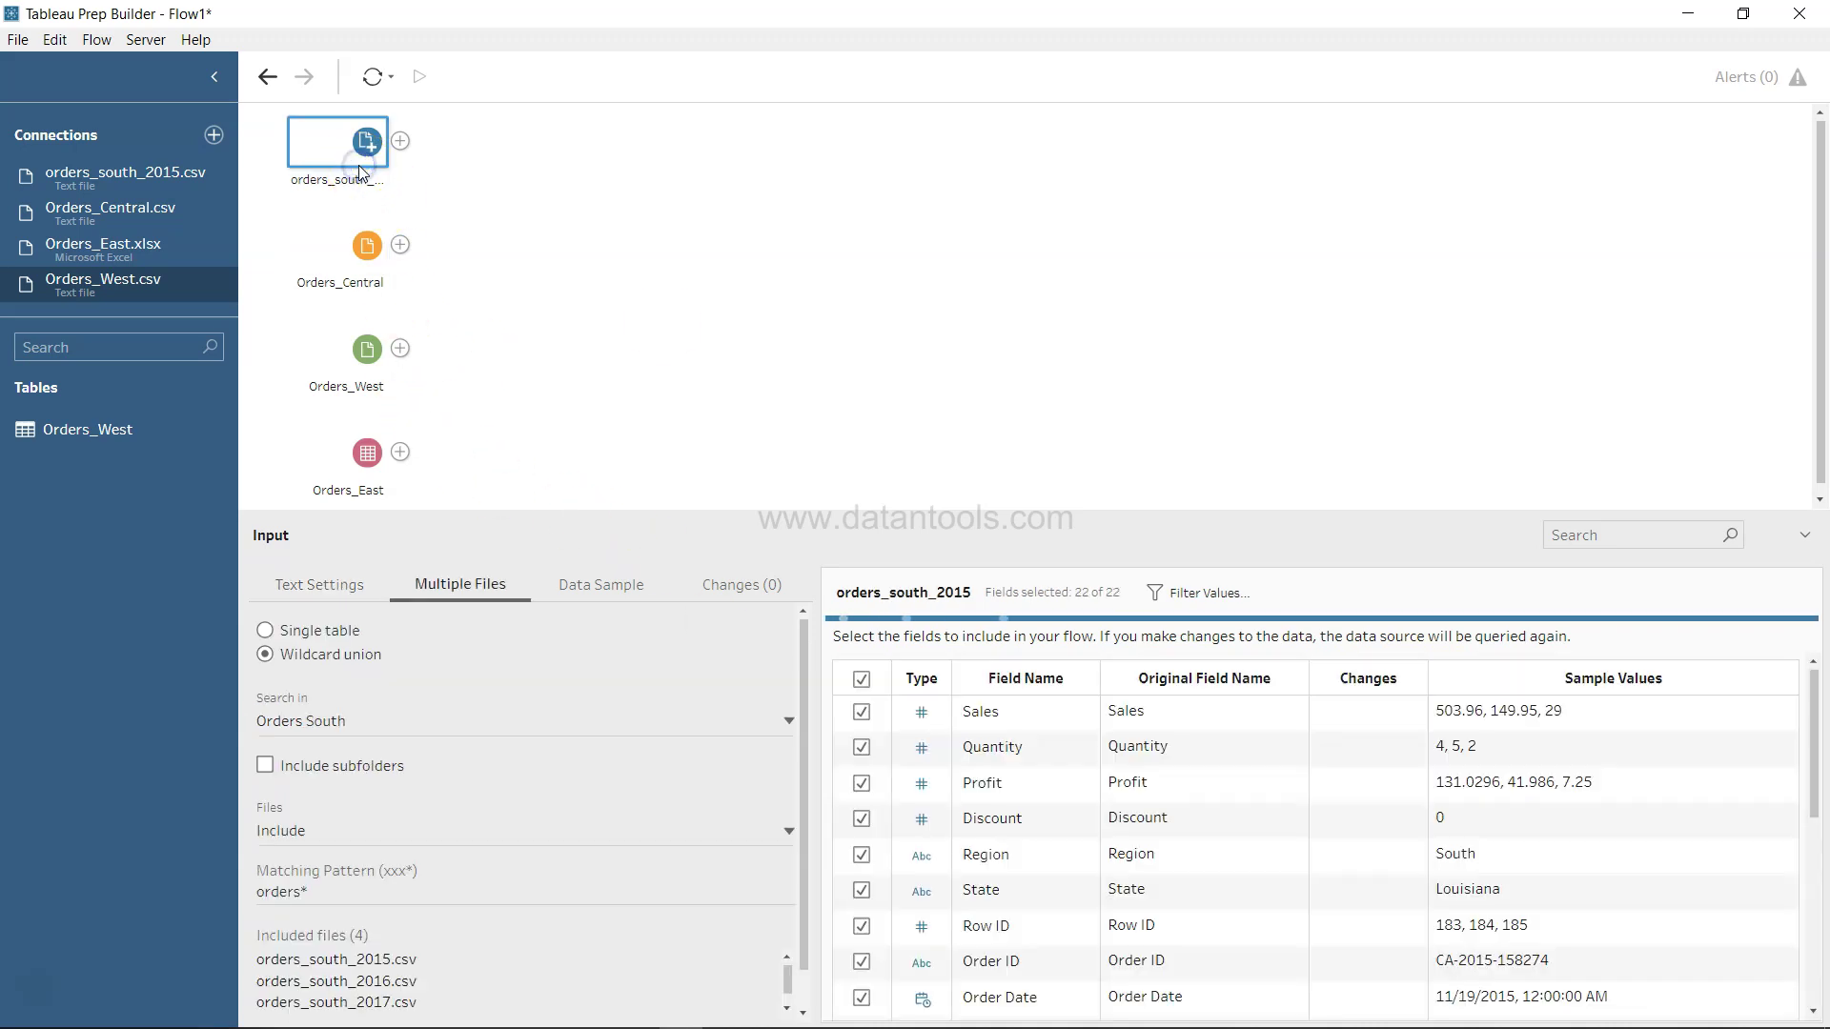
{"action": "scroll", "coordinate": [984, 766], "scroll_direction": "down", "scroll_amount": 4}
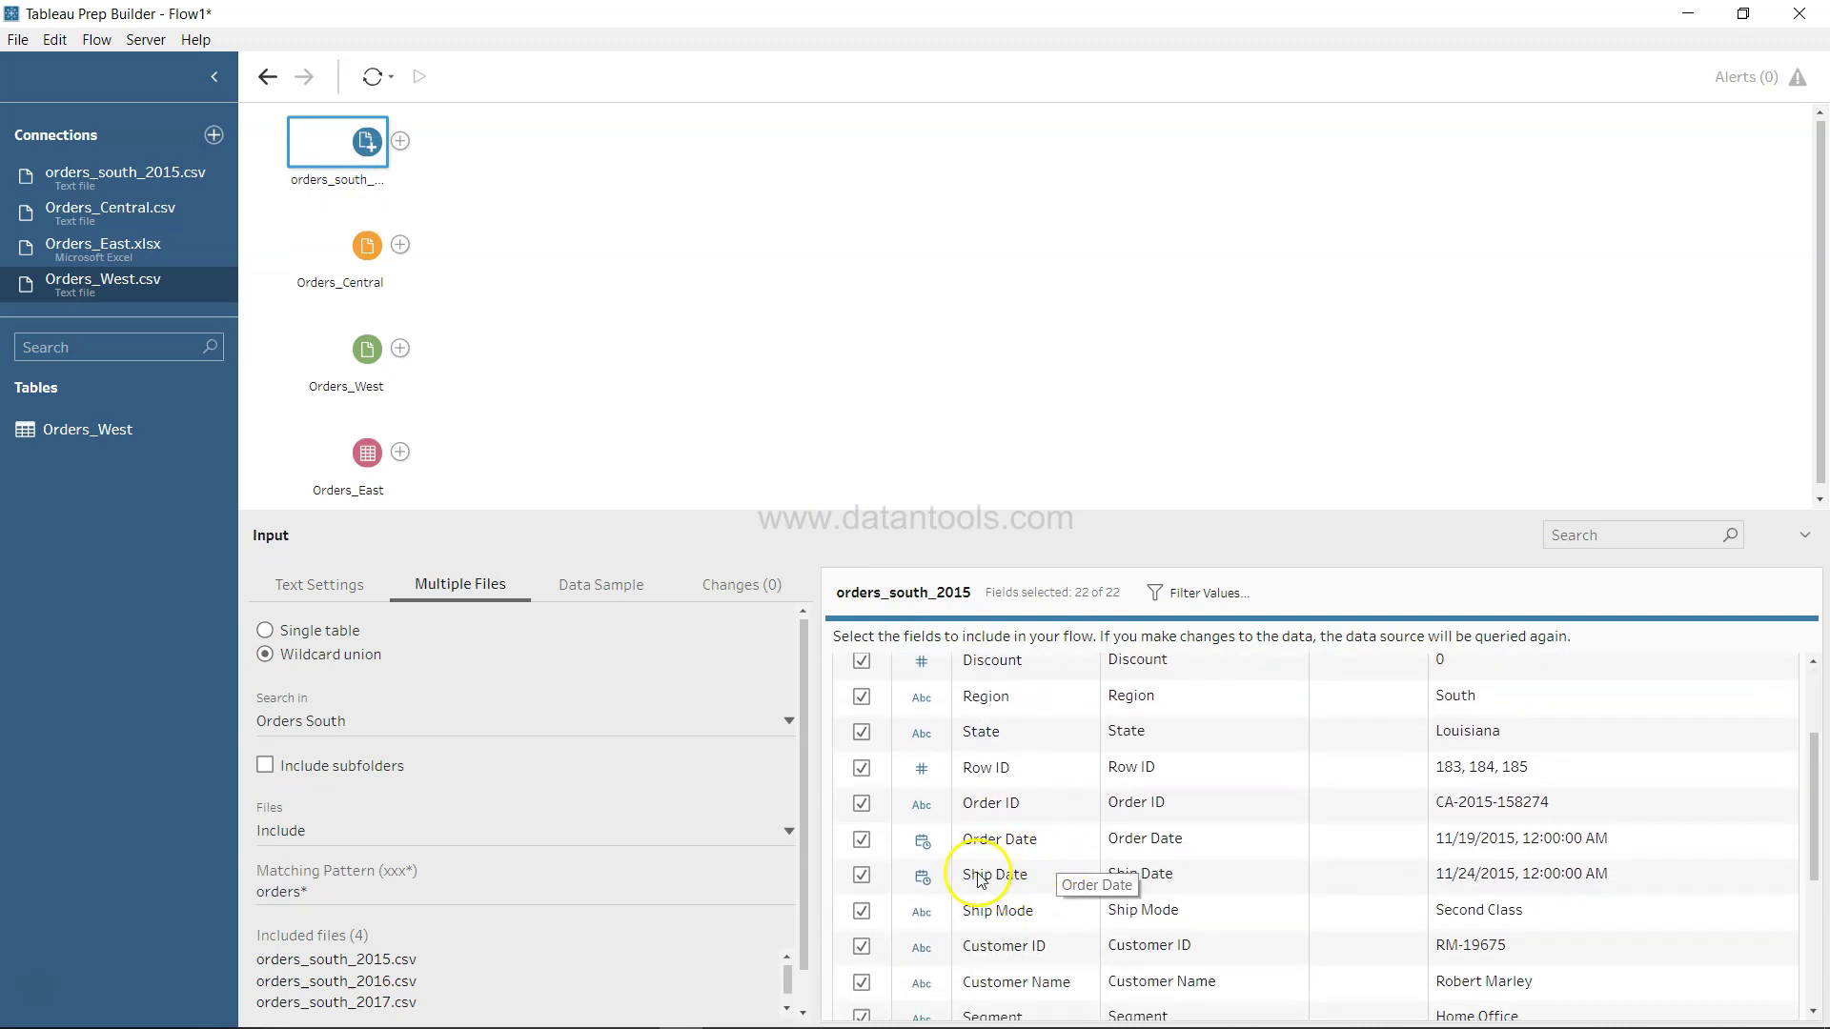
{"action": "left_click", "coordinate": [367, 259]}
{"action": "scroll", "coordinate": [987, 744], "scroll_direction": "down", "scroll_amount": 6}
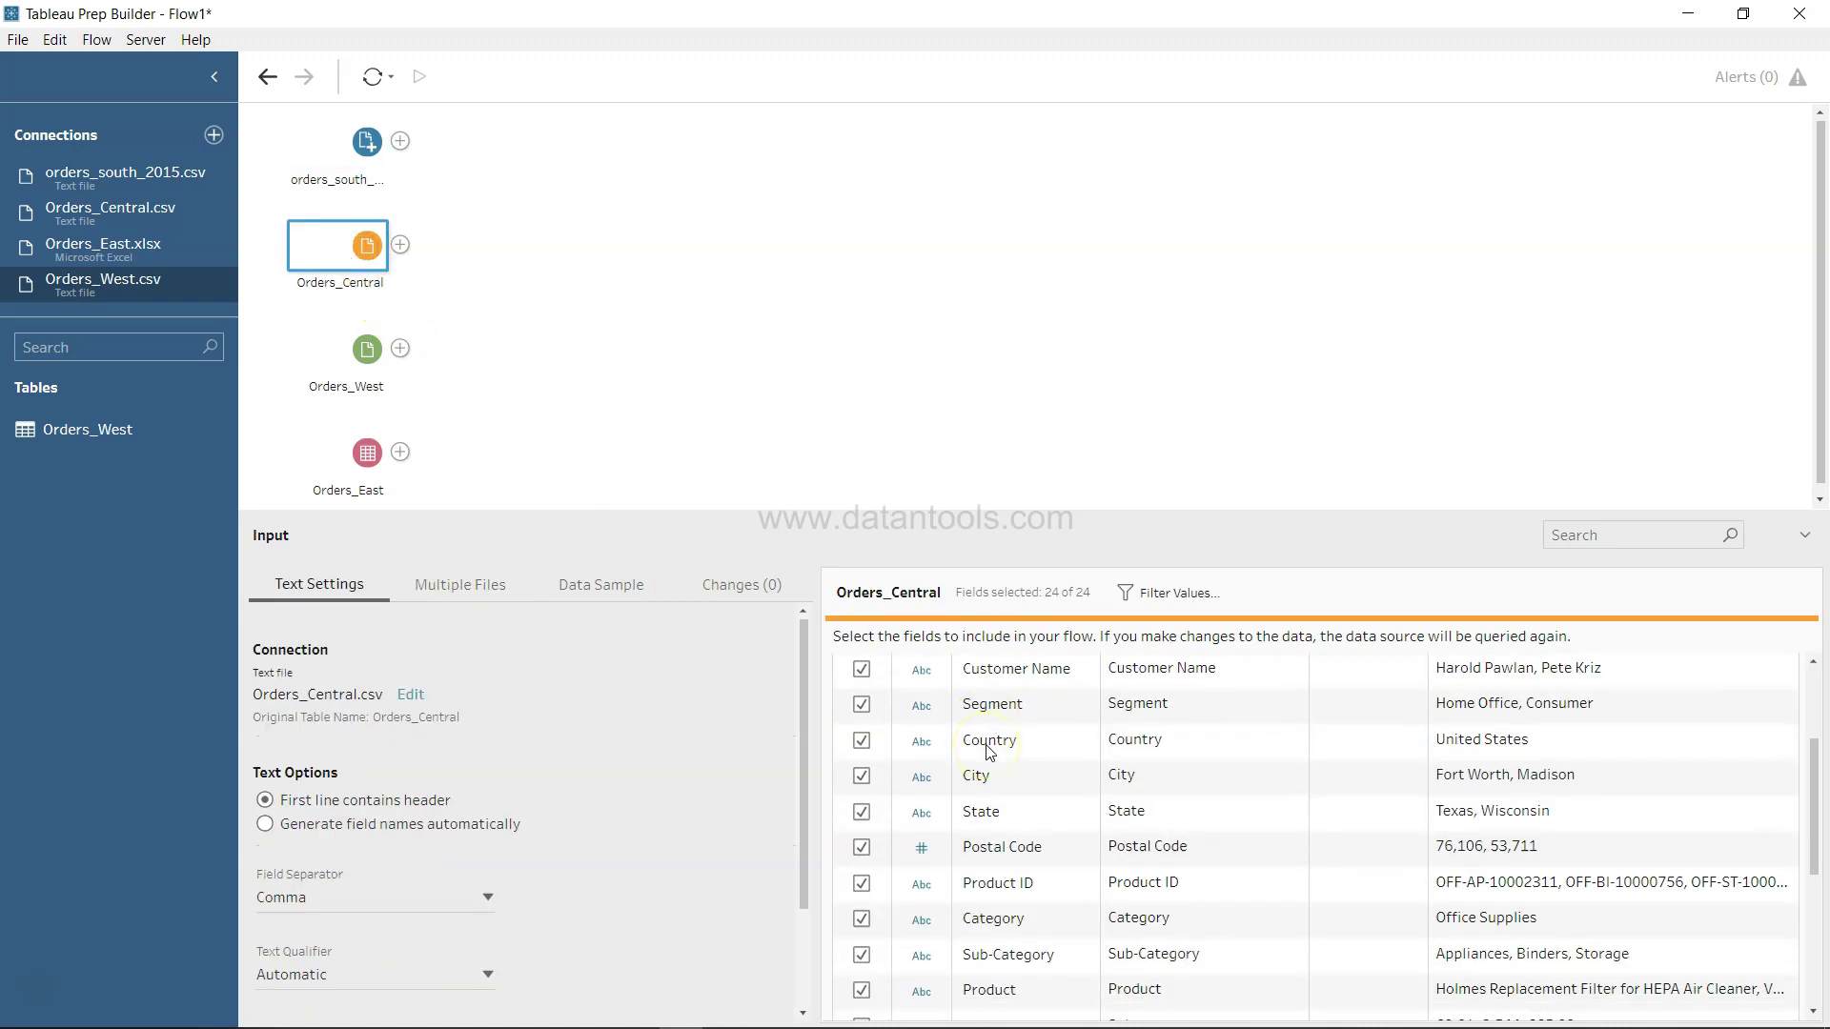
{"action": "scroll", "coordinate": [989, 753], "scroll_direction": "down", "scroll_amount": 3}
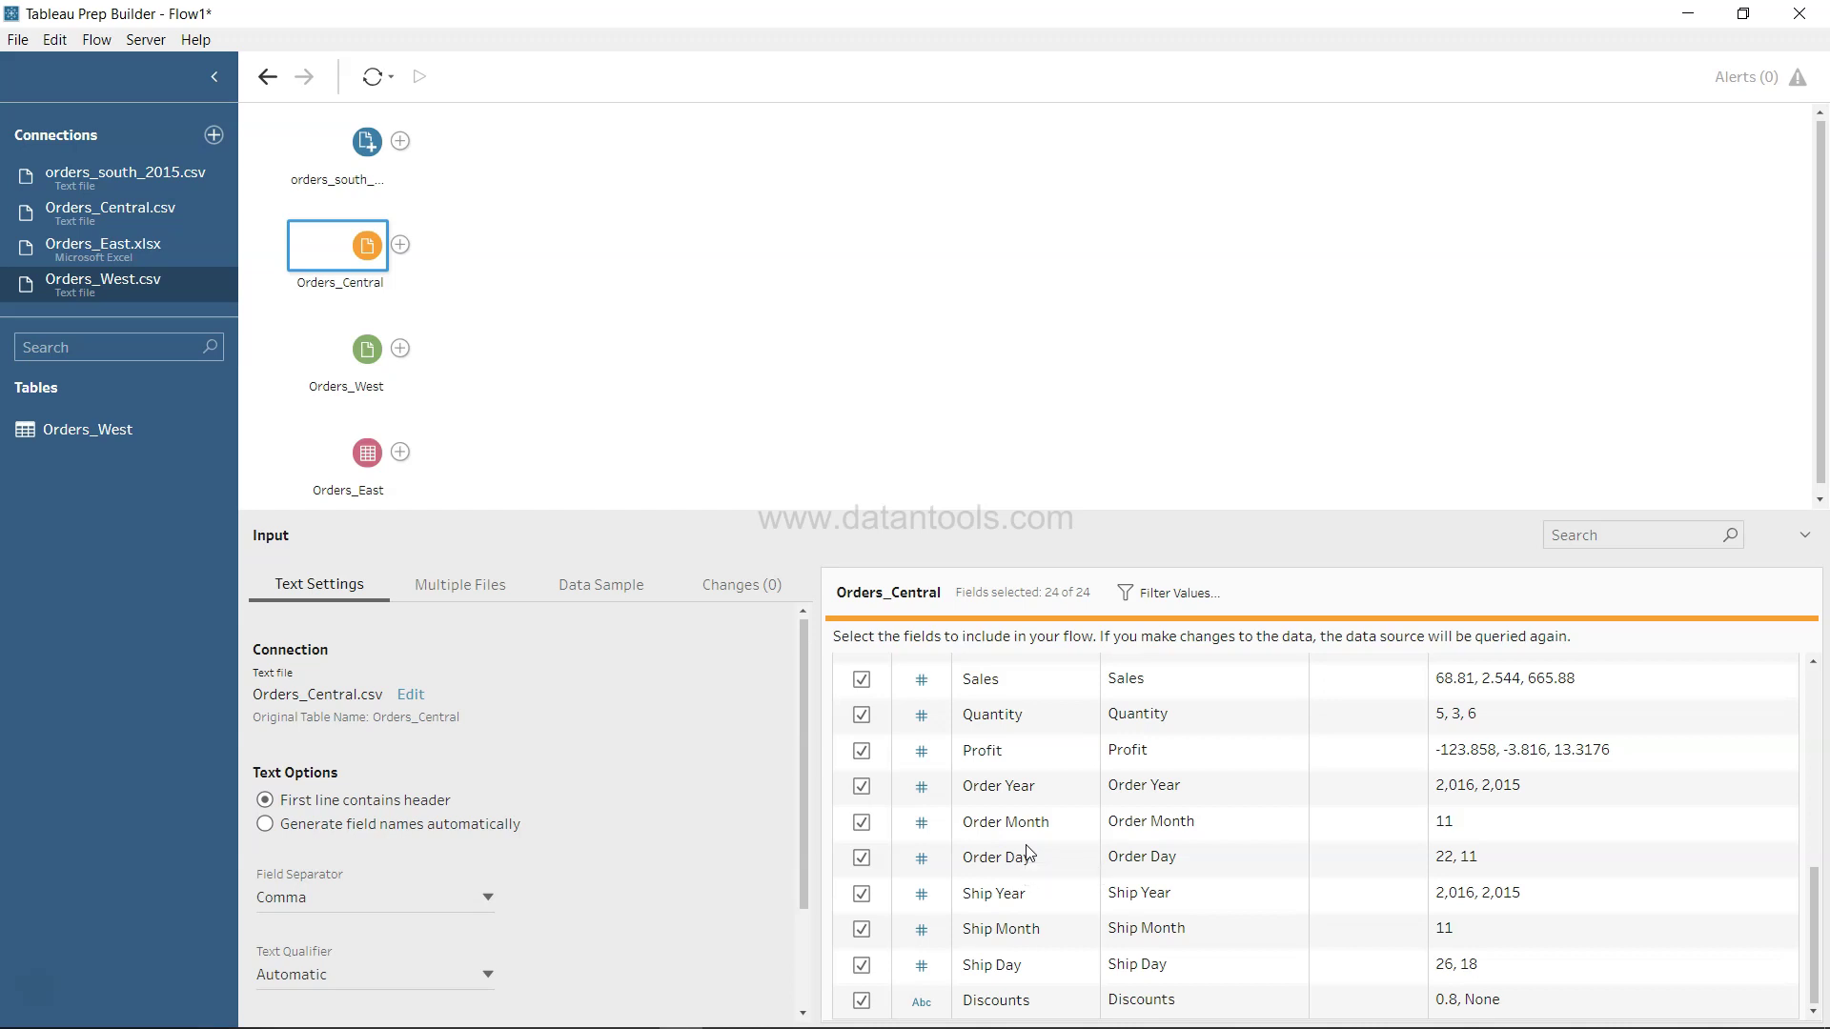
{"action": "scroll", "coordinate": [1028, 851], "scroll_direction": "up", "scroll_amount": 3}
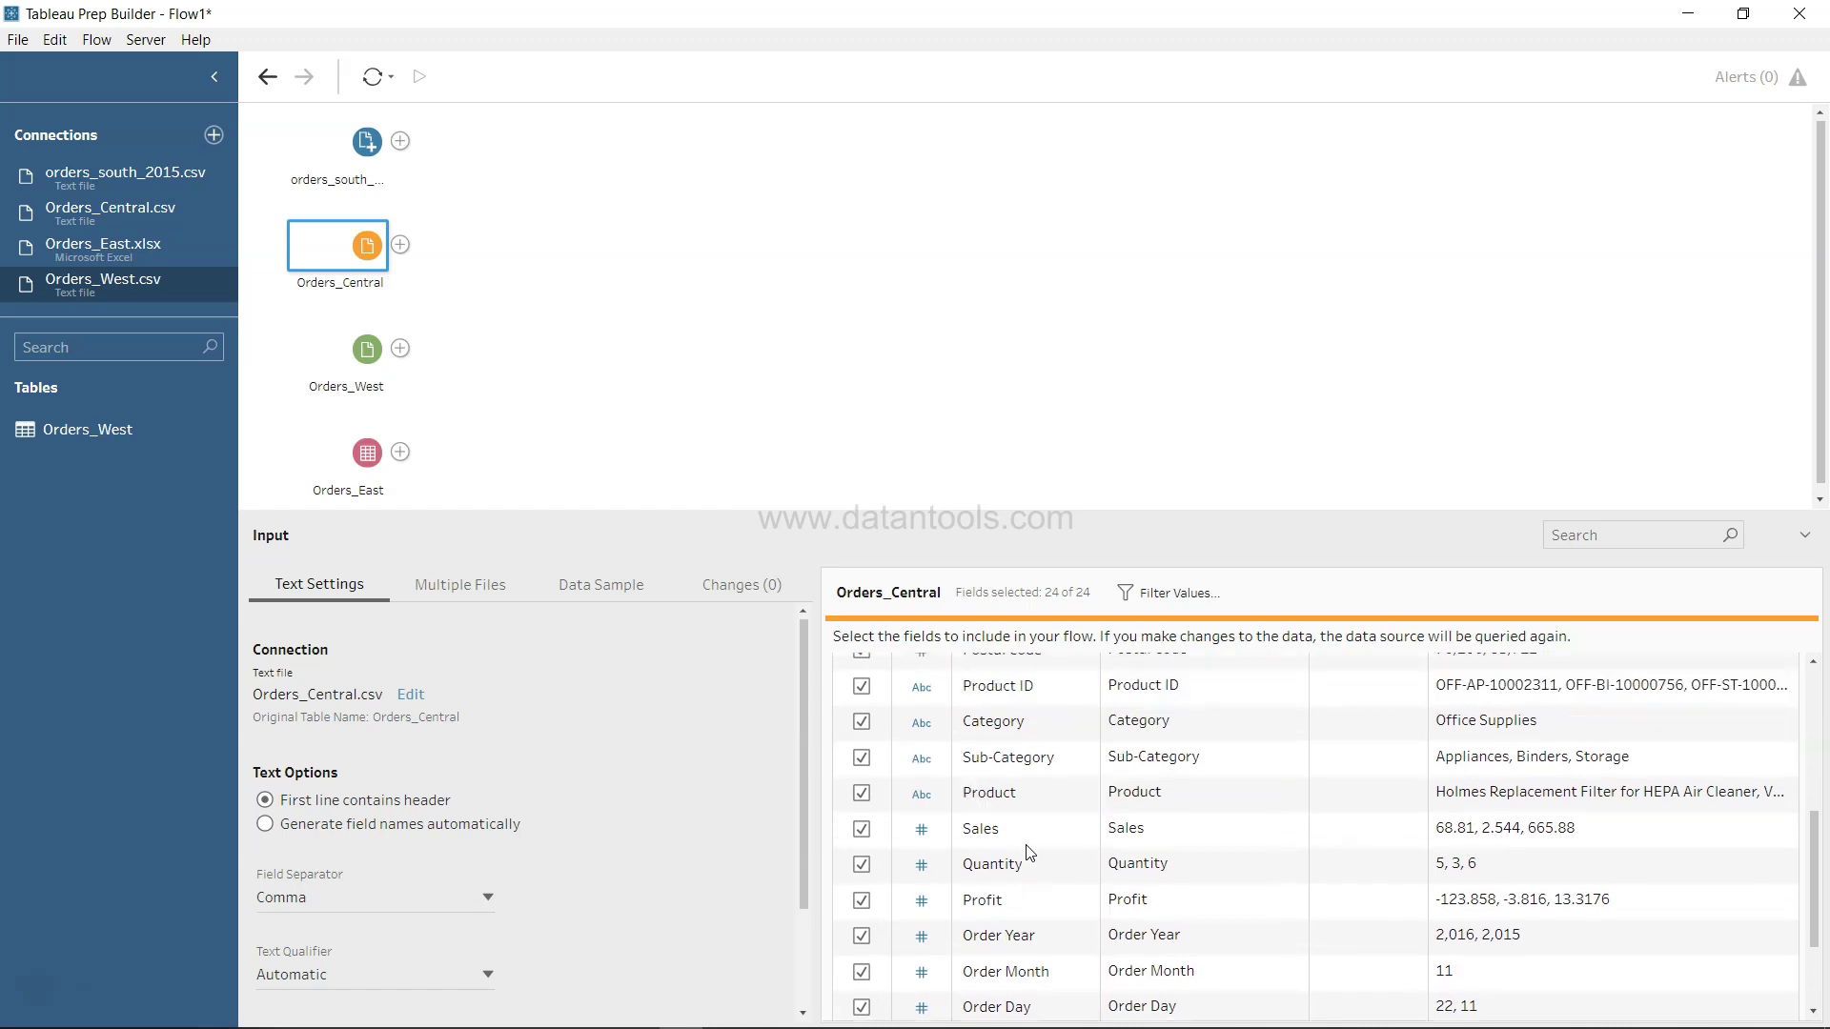
{"action": "scroll", "coordinate": [1020, 846], "scroll_direction": "up", "scroll_amount": 5}
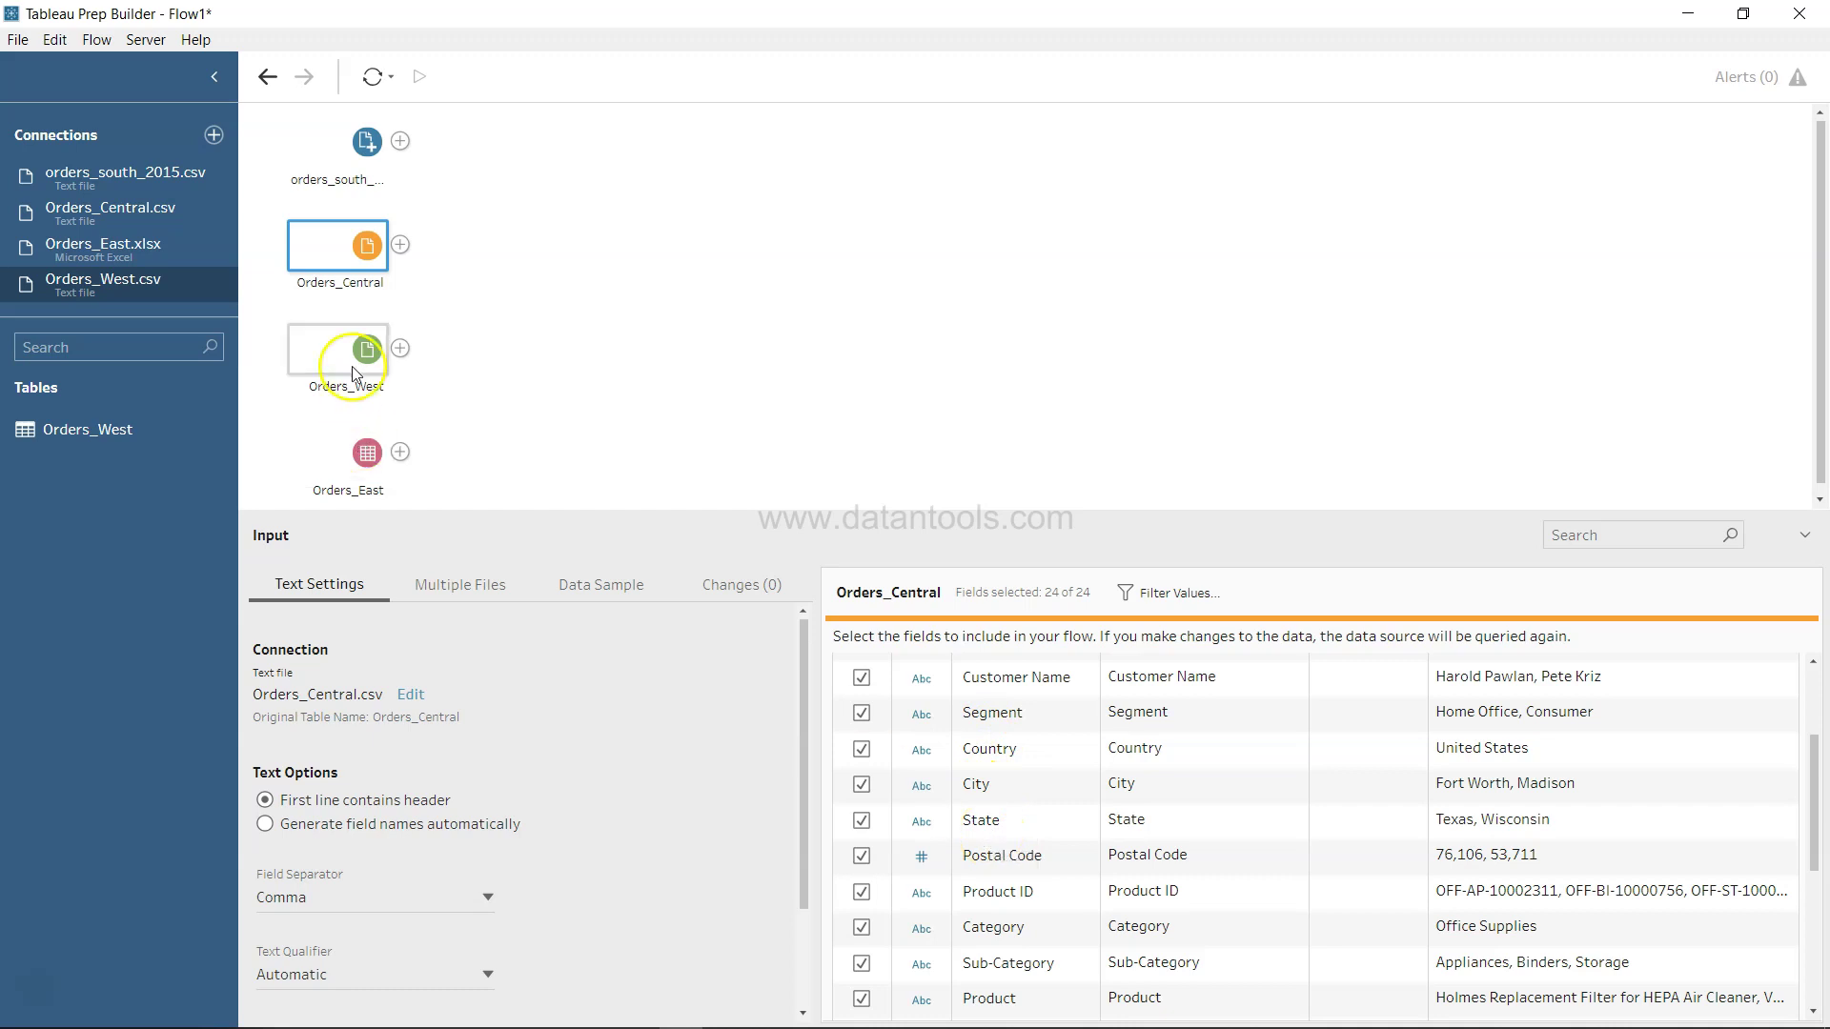
Step: Revisit orders_south, then review Orders_Central's comma-separated CSV fields with first-line headers
{"action": "left_click", "coordinate": [358, 162]}
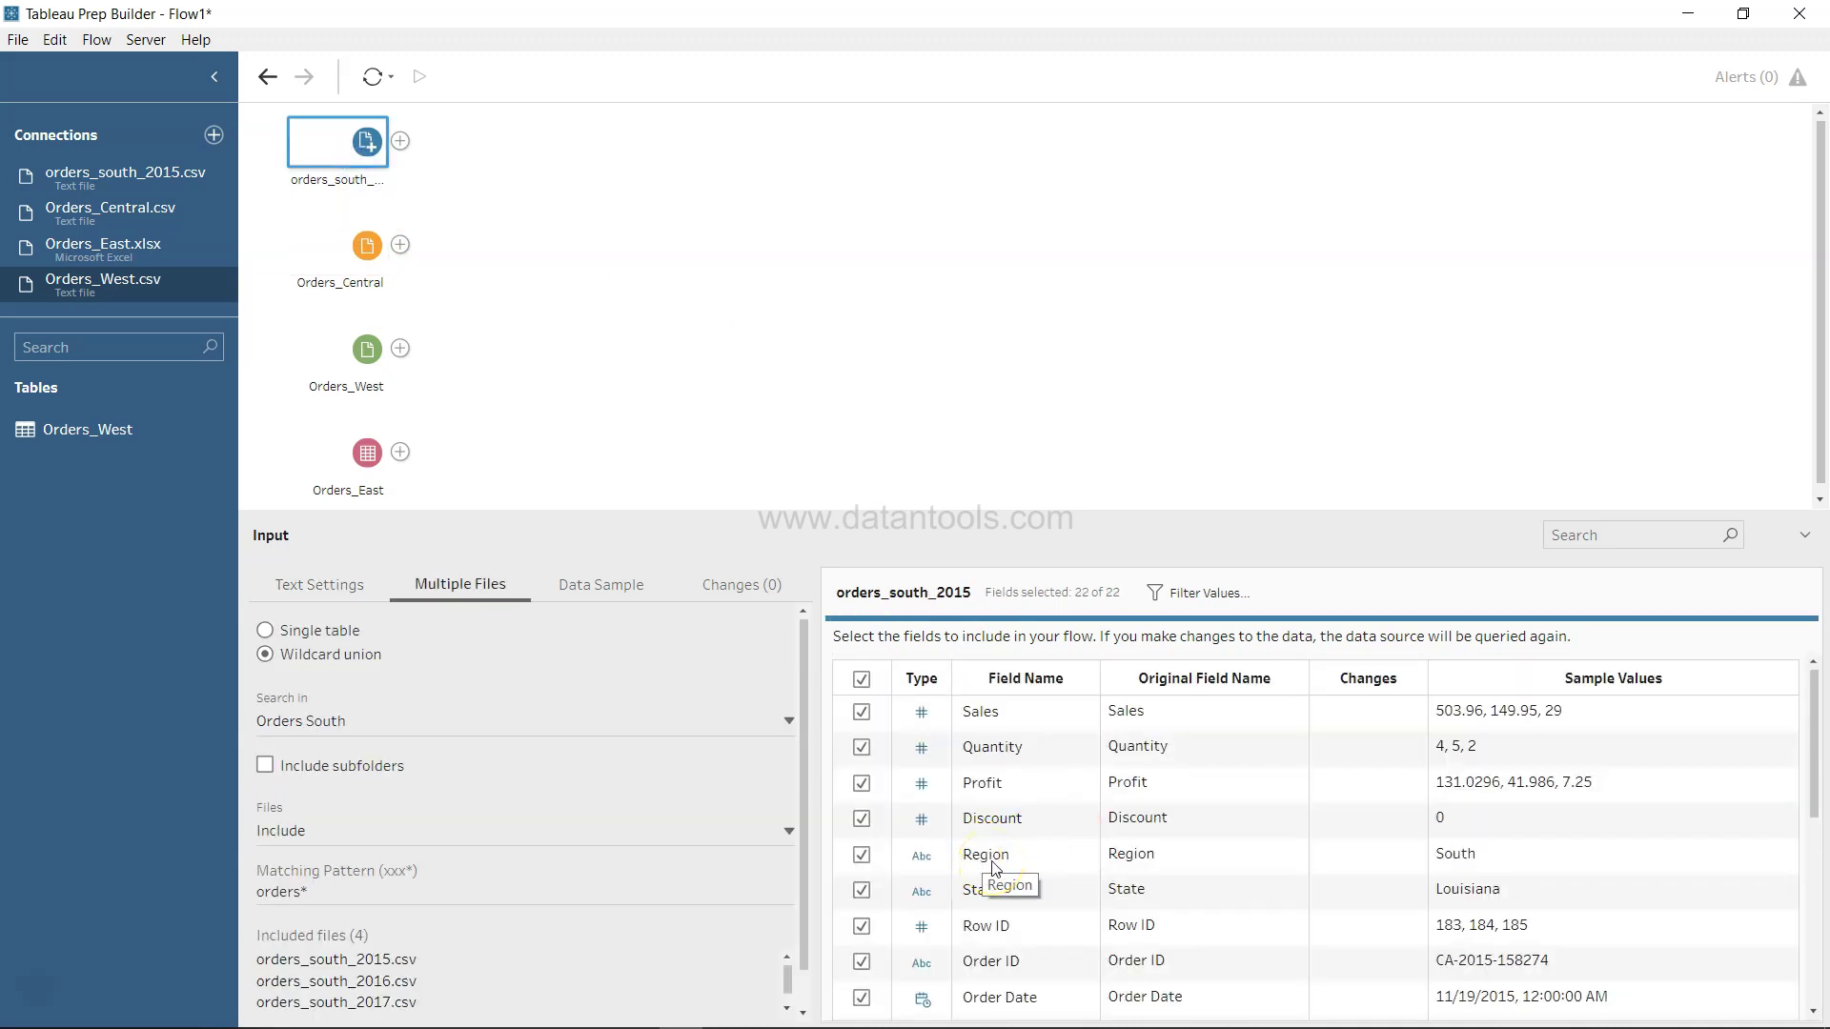
{"action": "left_click", "coordinate": [361, 272]}
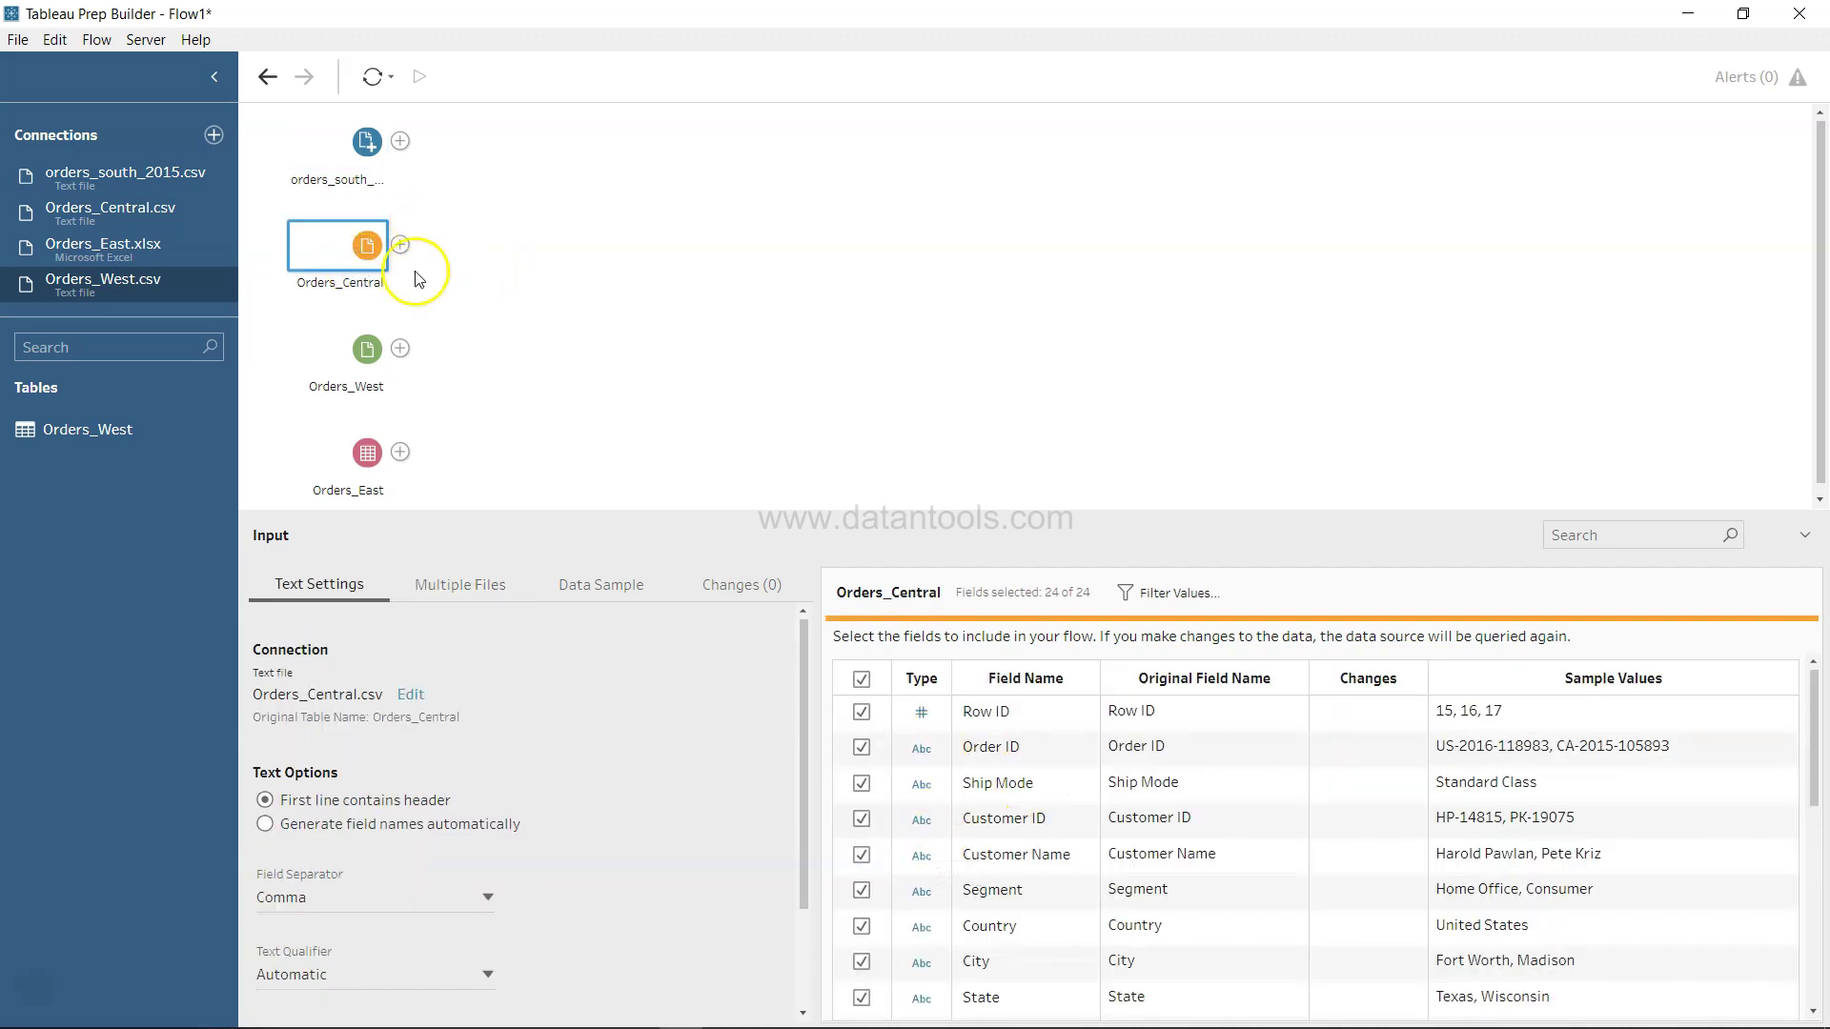
{"action": "scroll", "coordinate": [1045, 878], "scroll_direction": "down", "scroll_amount": 2}
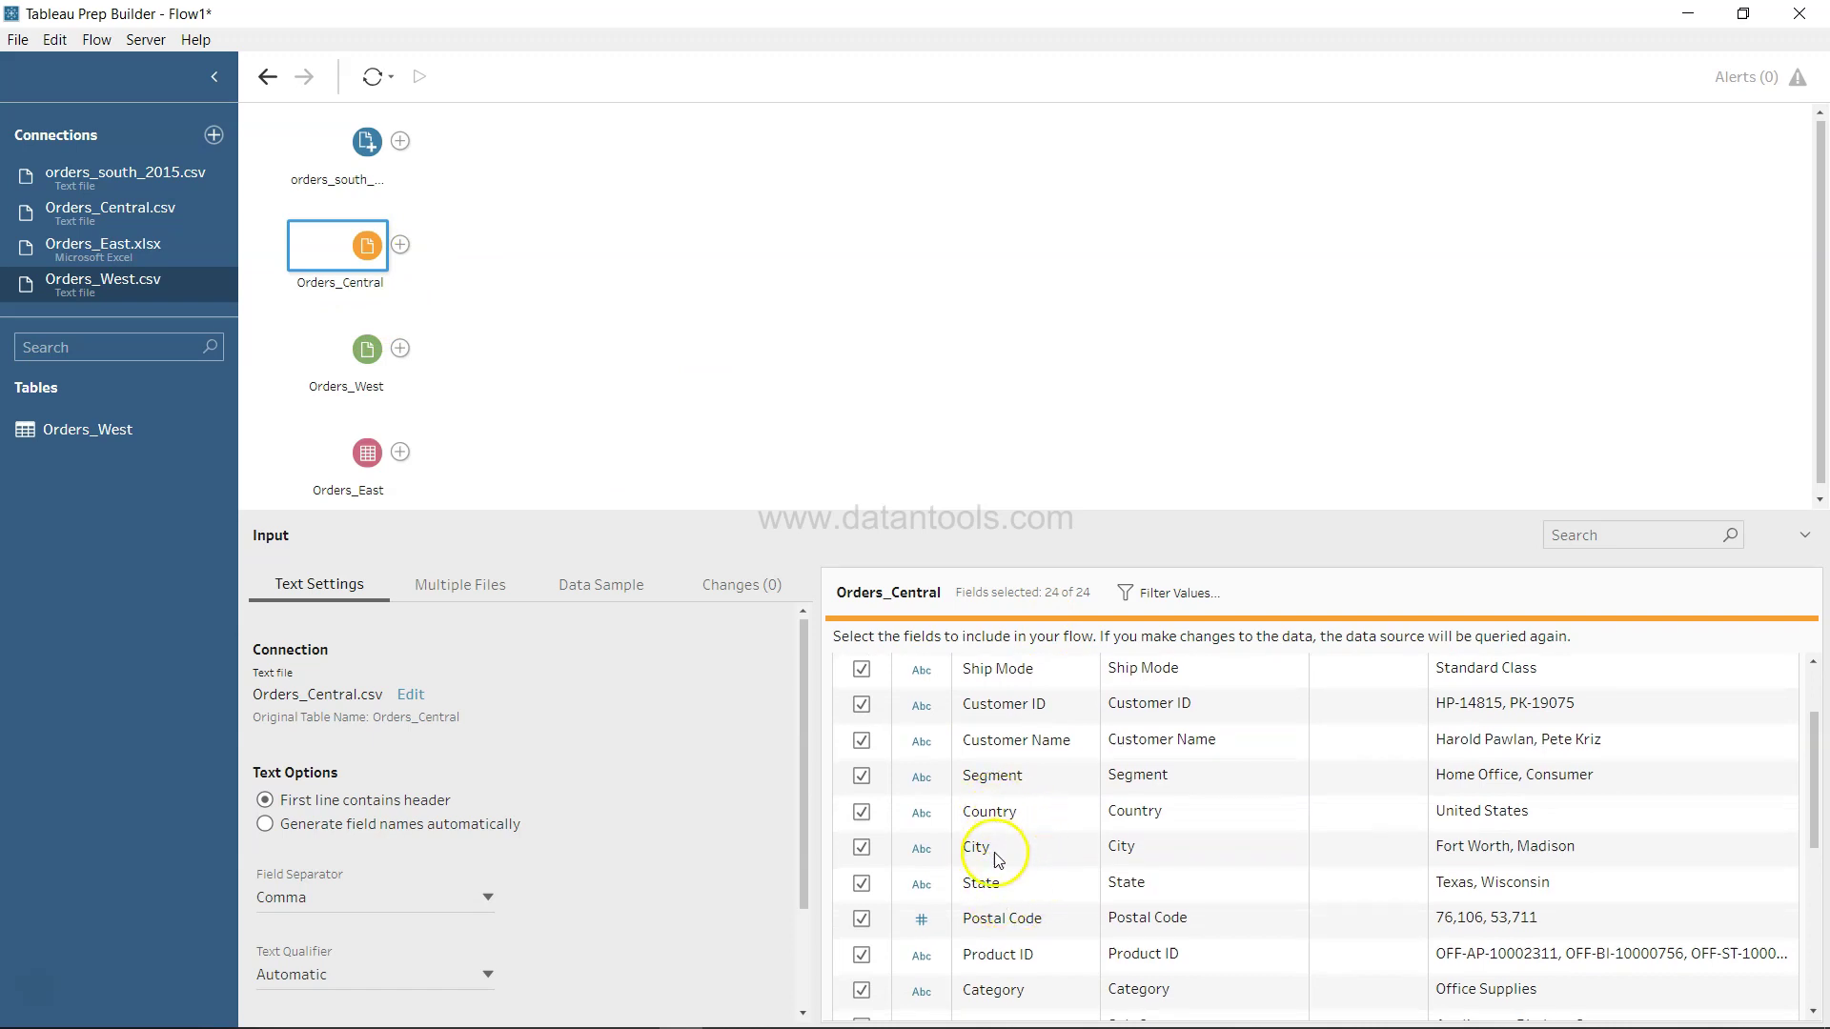
{"action": "scroll", "coordinate": [998, 872], "scroll_direction": "down", "scroll_amount": 3}
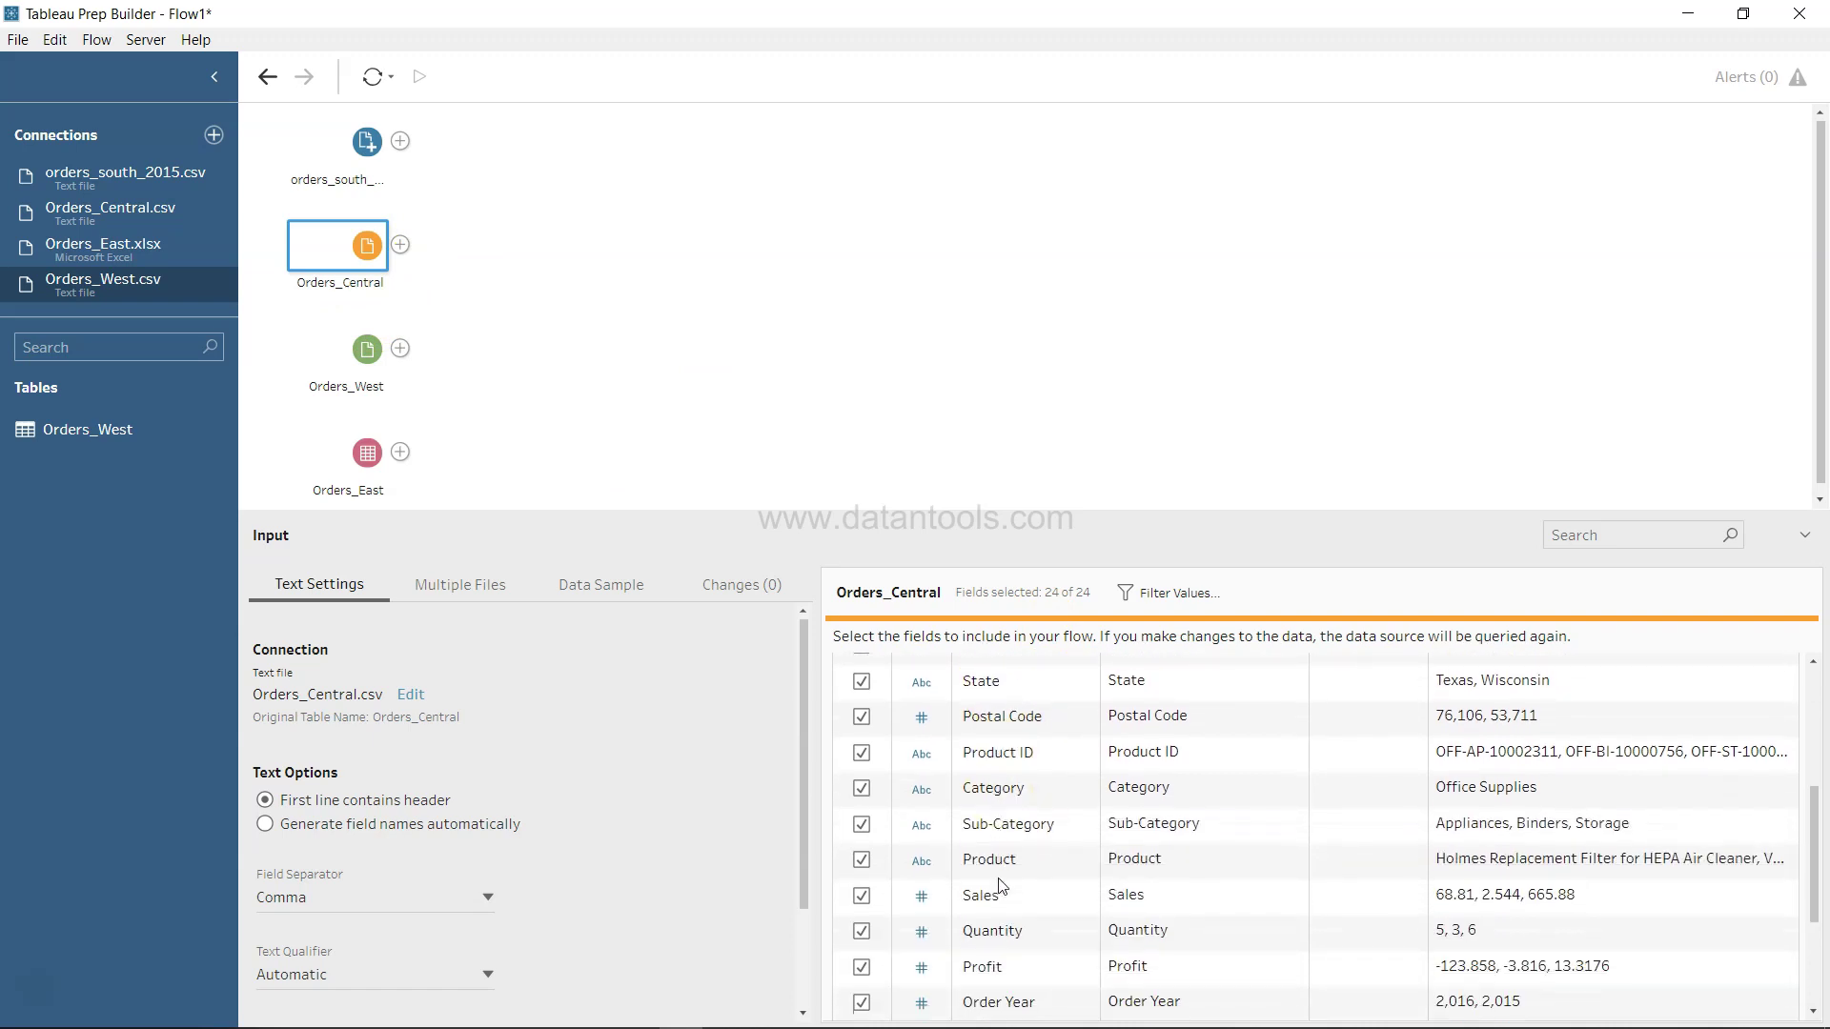
{"action": "scroll", "coordinate": [1001, 886], "scroll_direction": "down", "scroll_amount": 4}
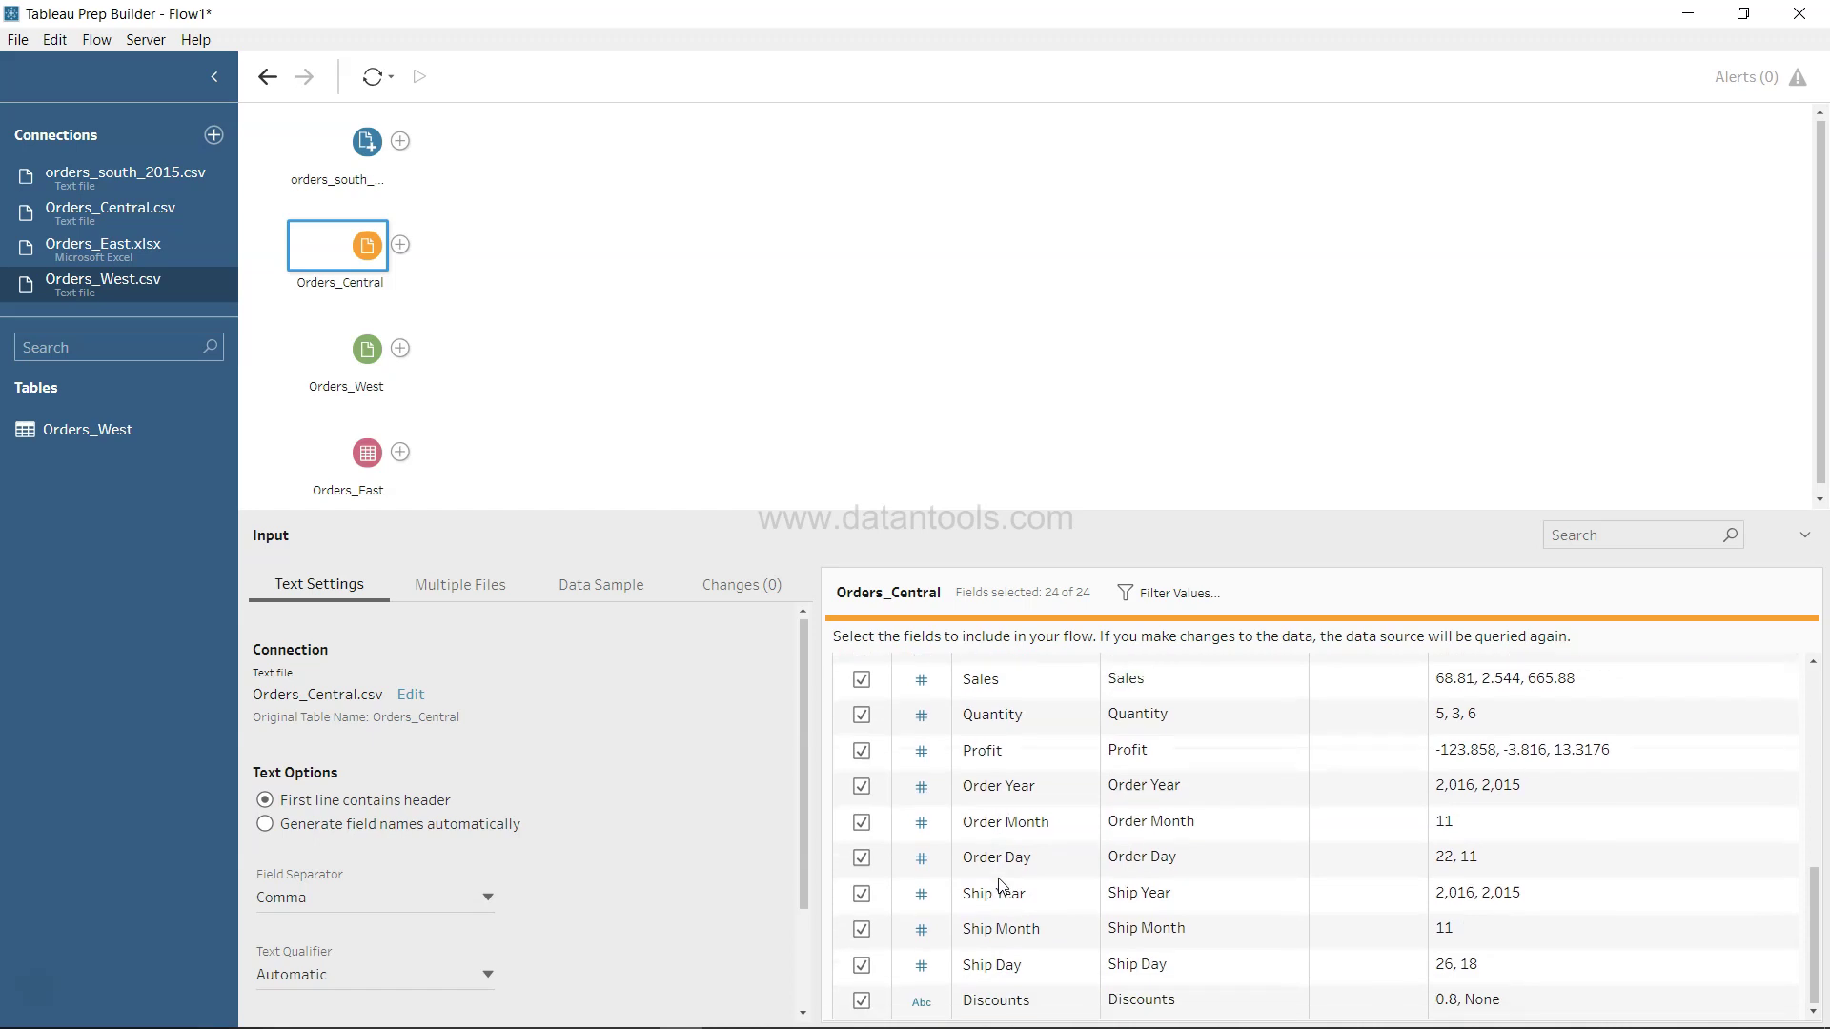
{"action": "scroll", "coordinate": [997, 885], "scroll_direction": "up", "scroll_amount": 10}
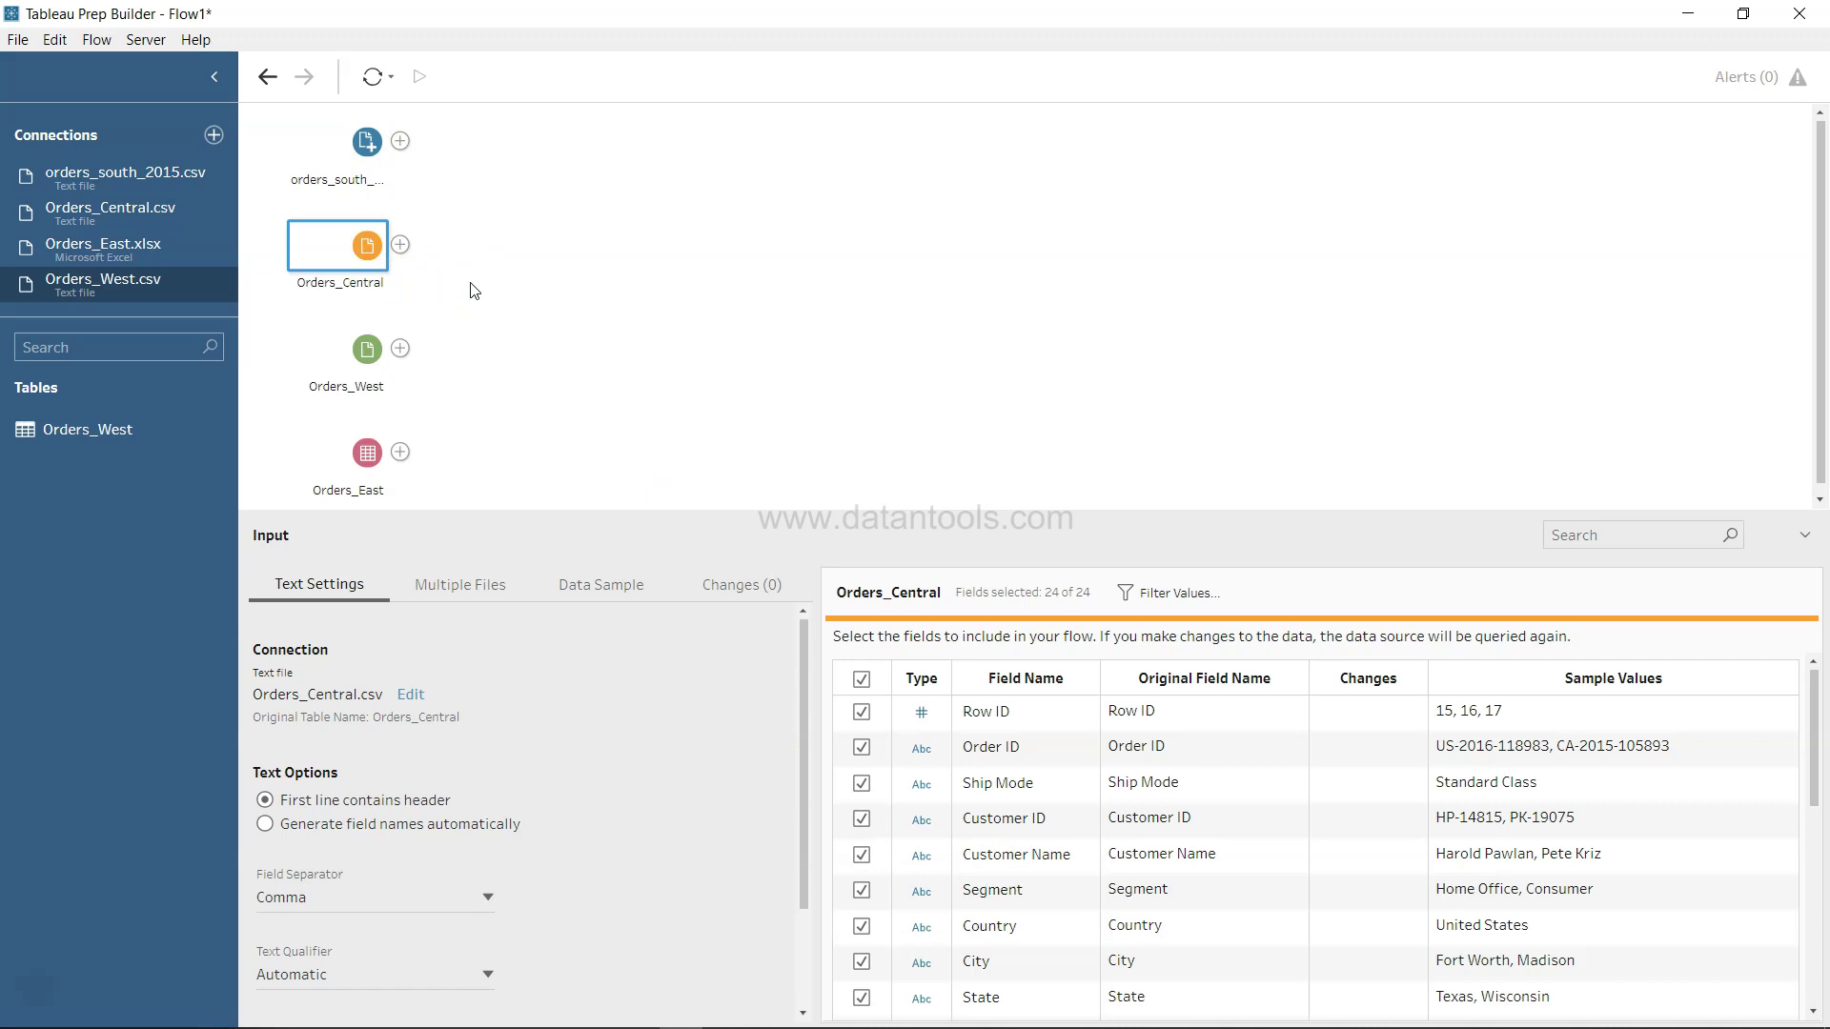
{"action": "left_click", "coordinate": [372, 365]}
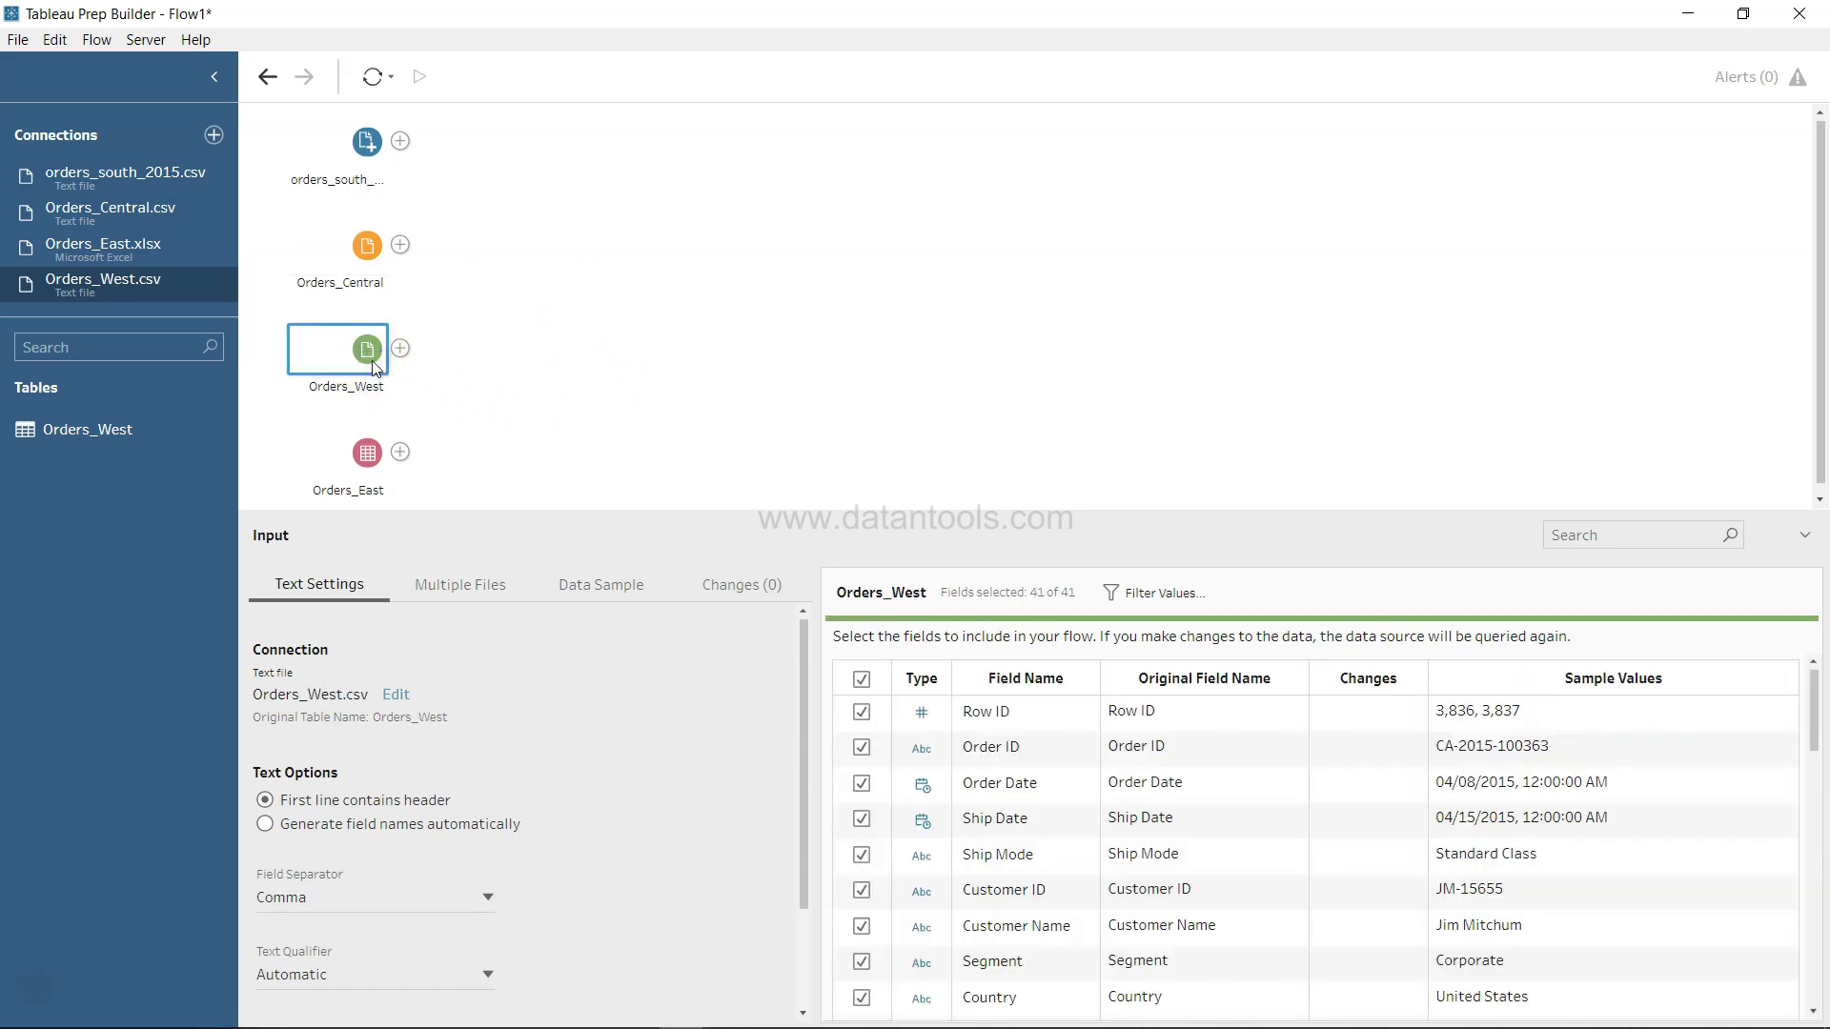
{"action": "scroll", "coordinate": [1064, 767], "scroll_direction": "down", "scroll_amount": 5}
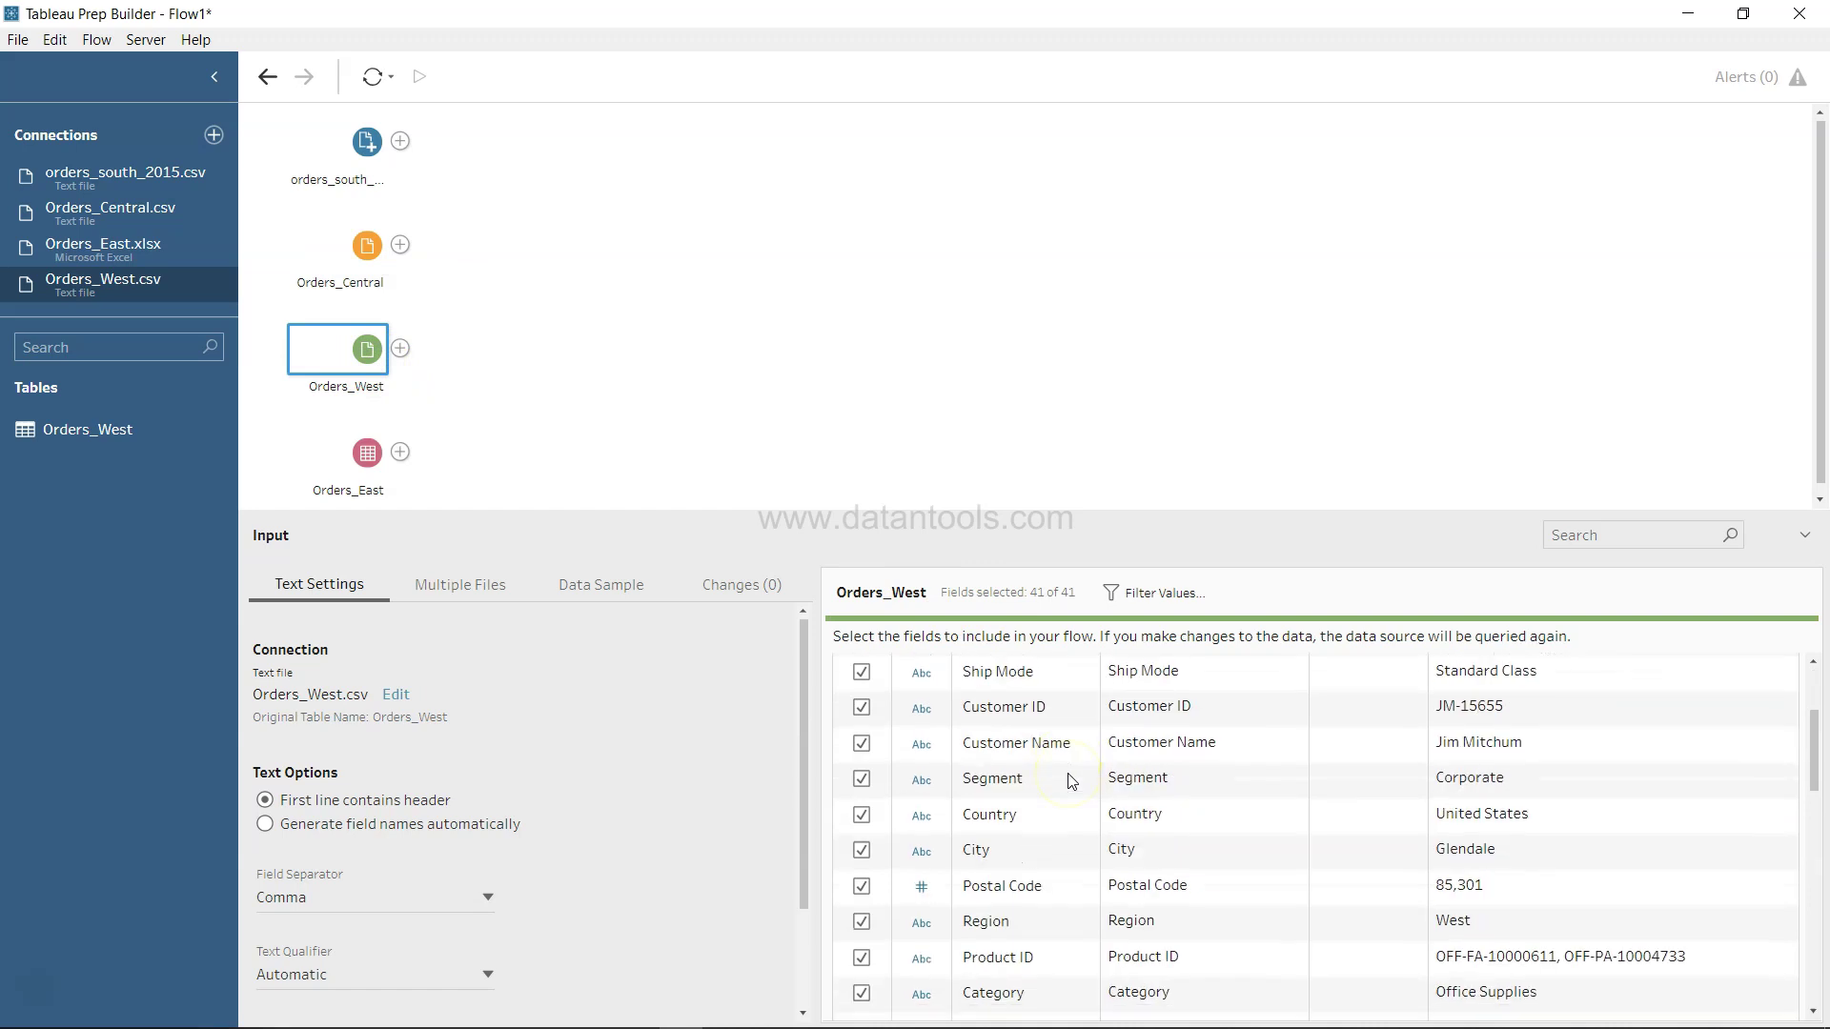
{"action": "scroll", "coordinate": [1069, 779], "scroll_direction": "up", "scroll_amount": 3}
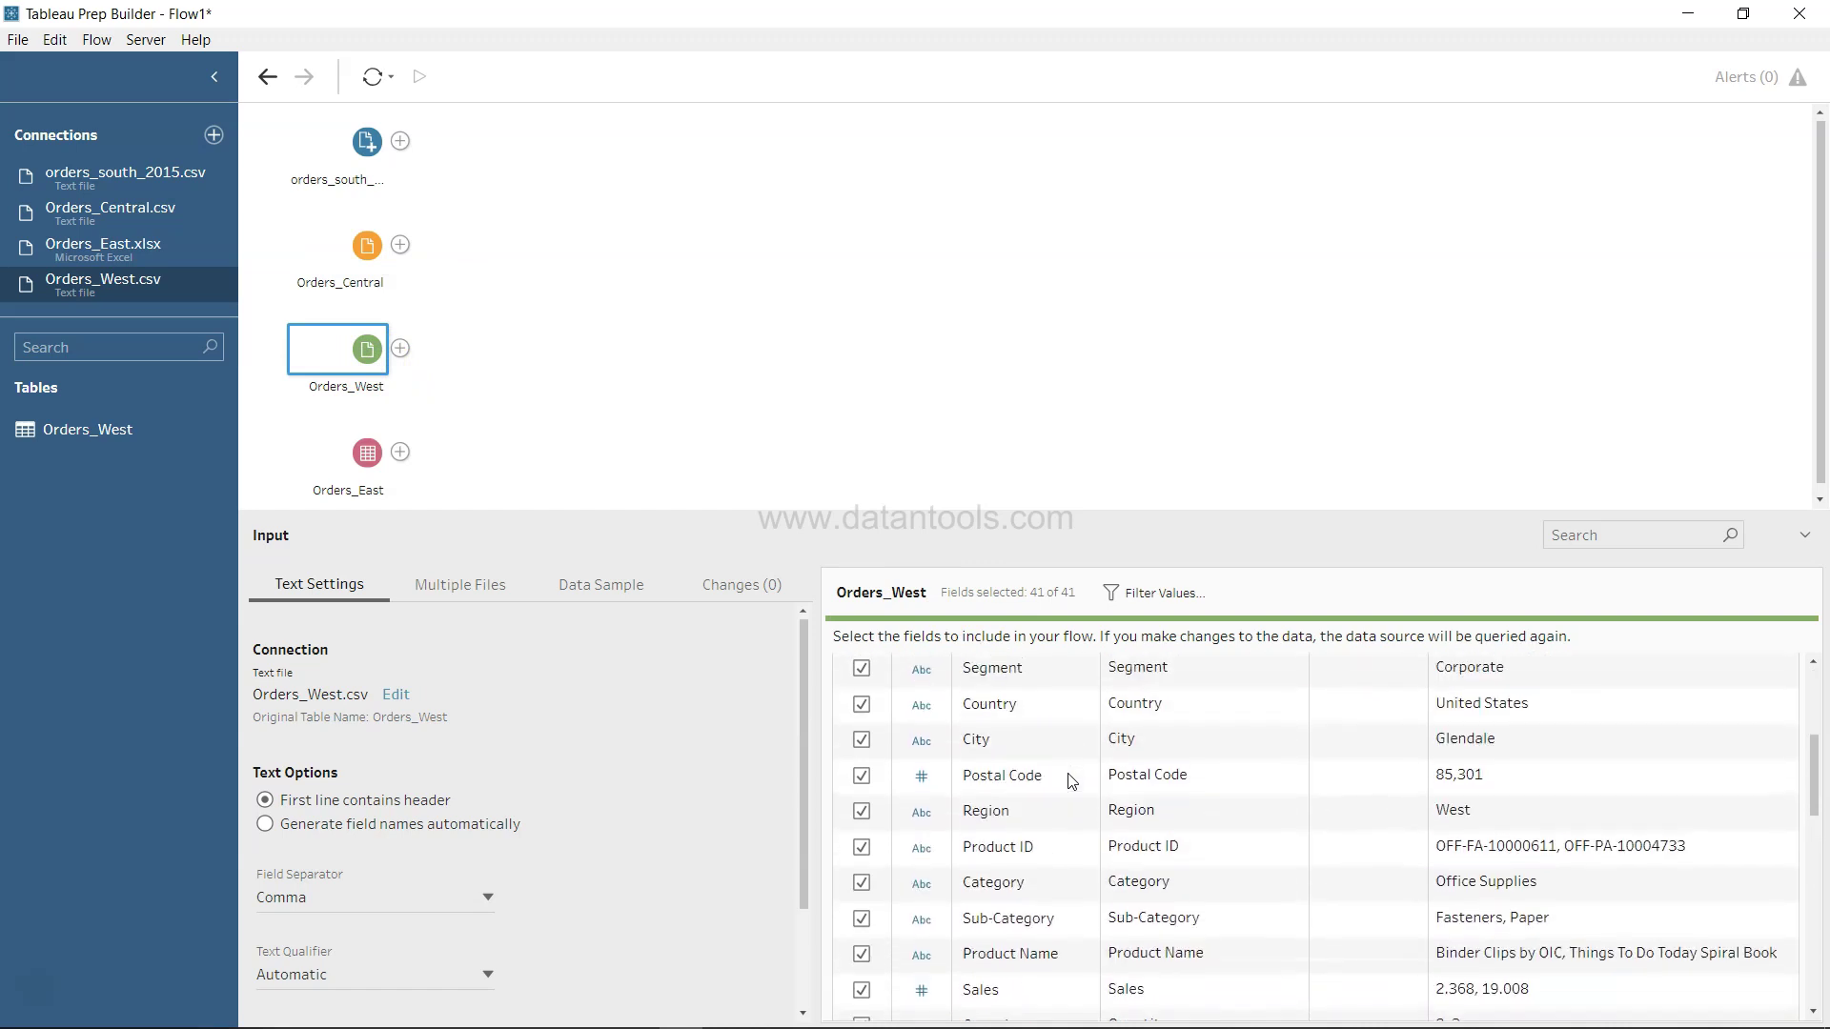
{"action": "scroll", "coordinate": [1037, 839], "scroll_direction": "up", "scroll_amount": 3}
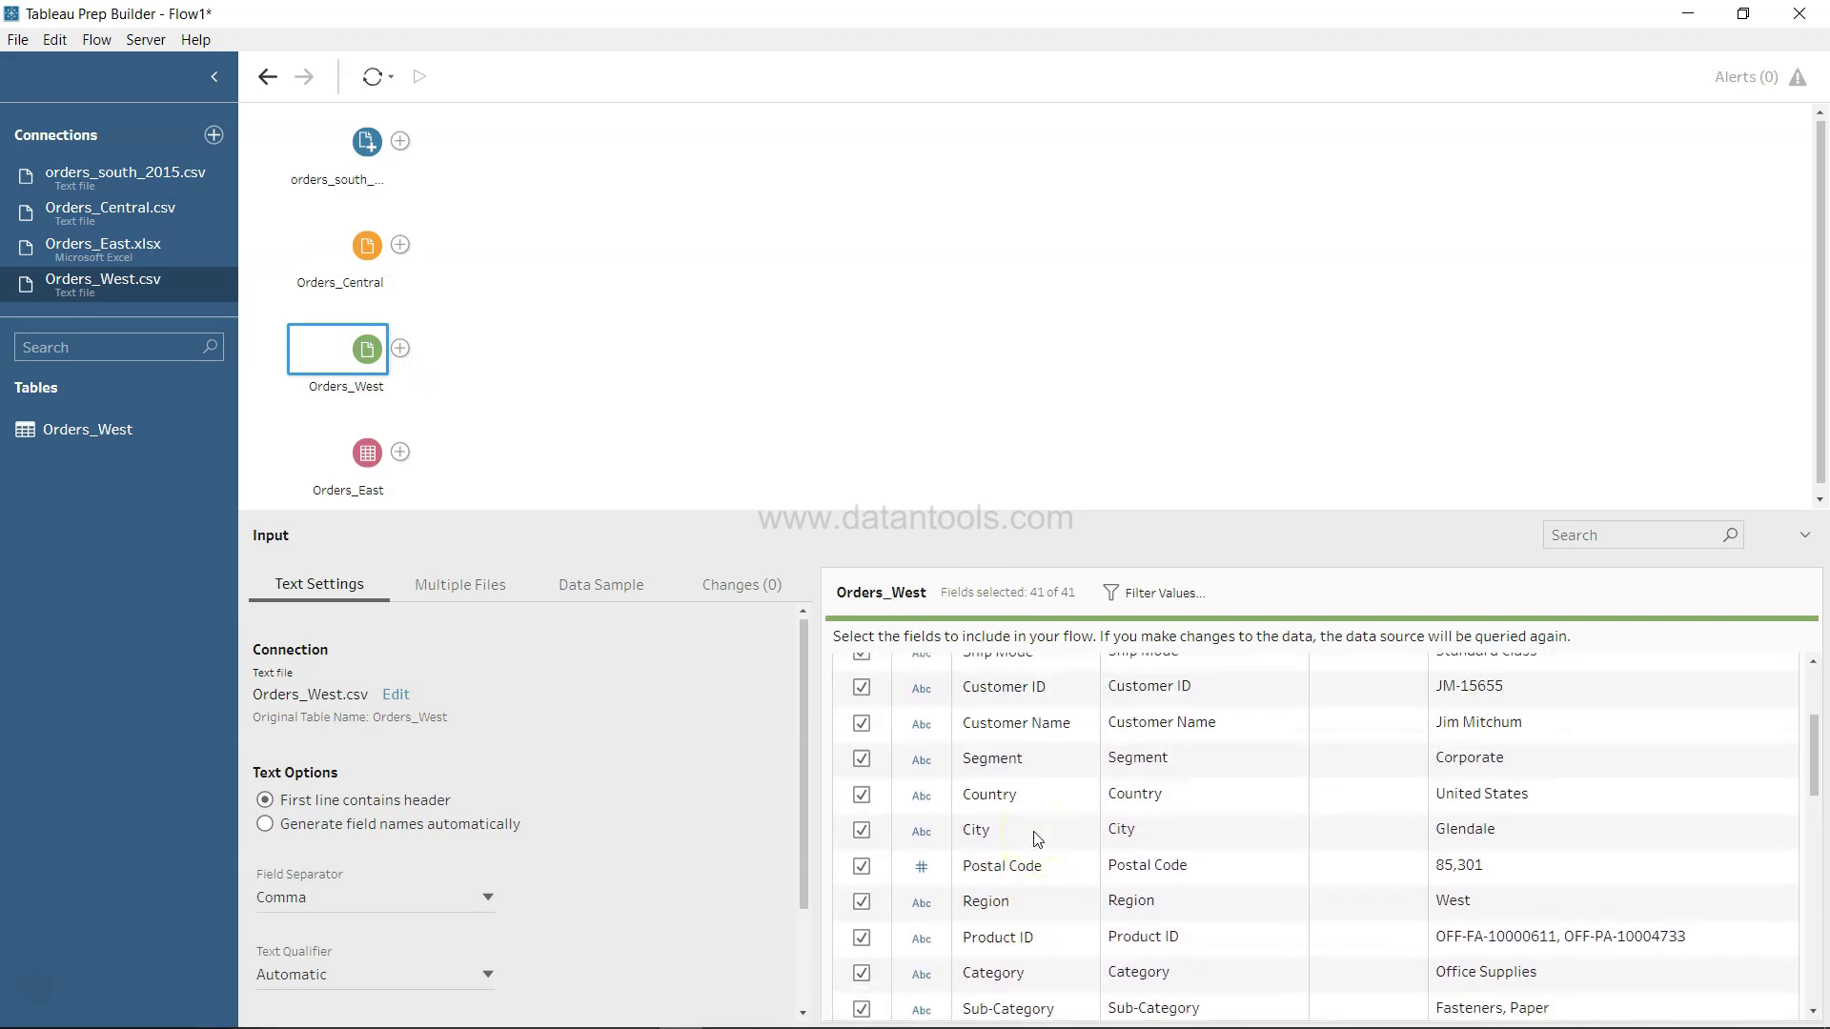
{"action": "scroll", "coordinate": [1029, 831], "scroll_direction": "up", "scroll_amount": 2}
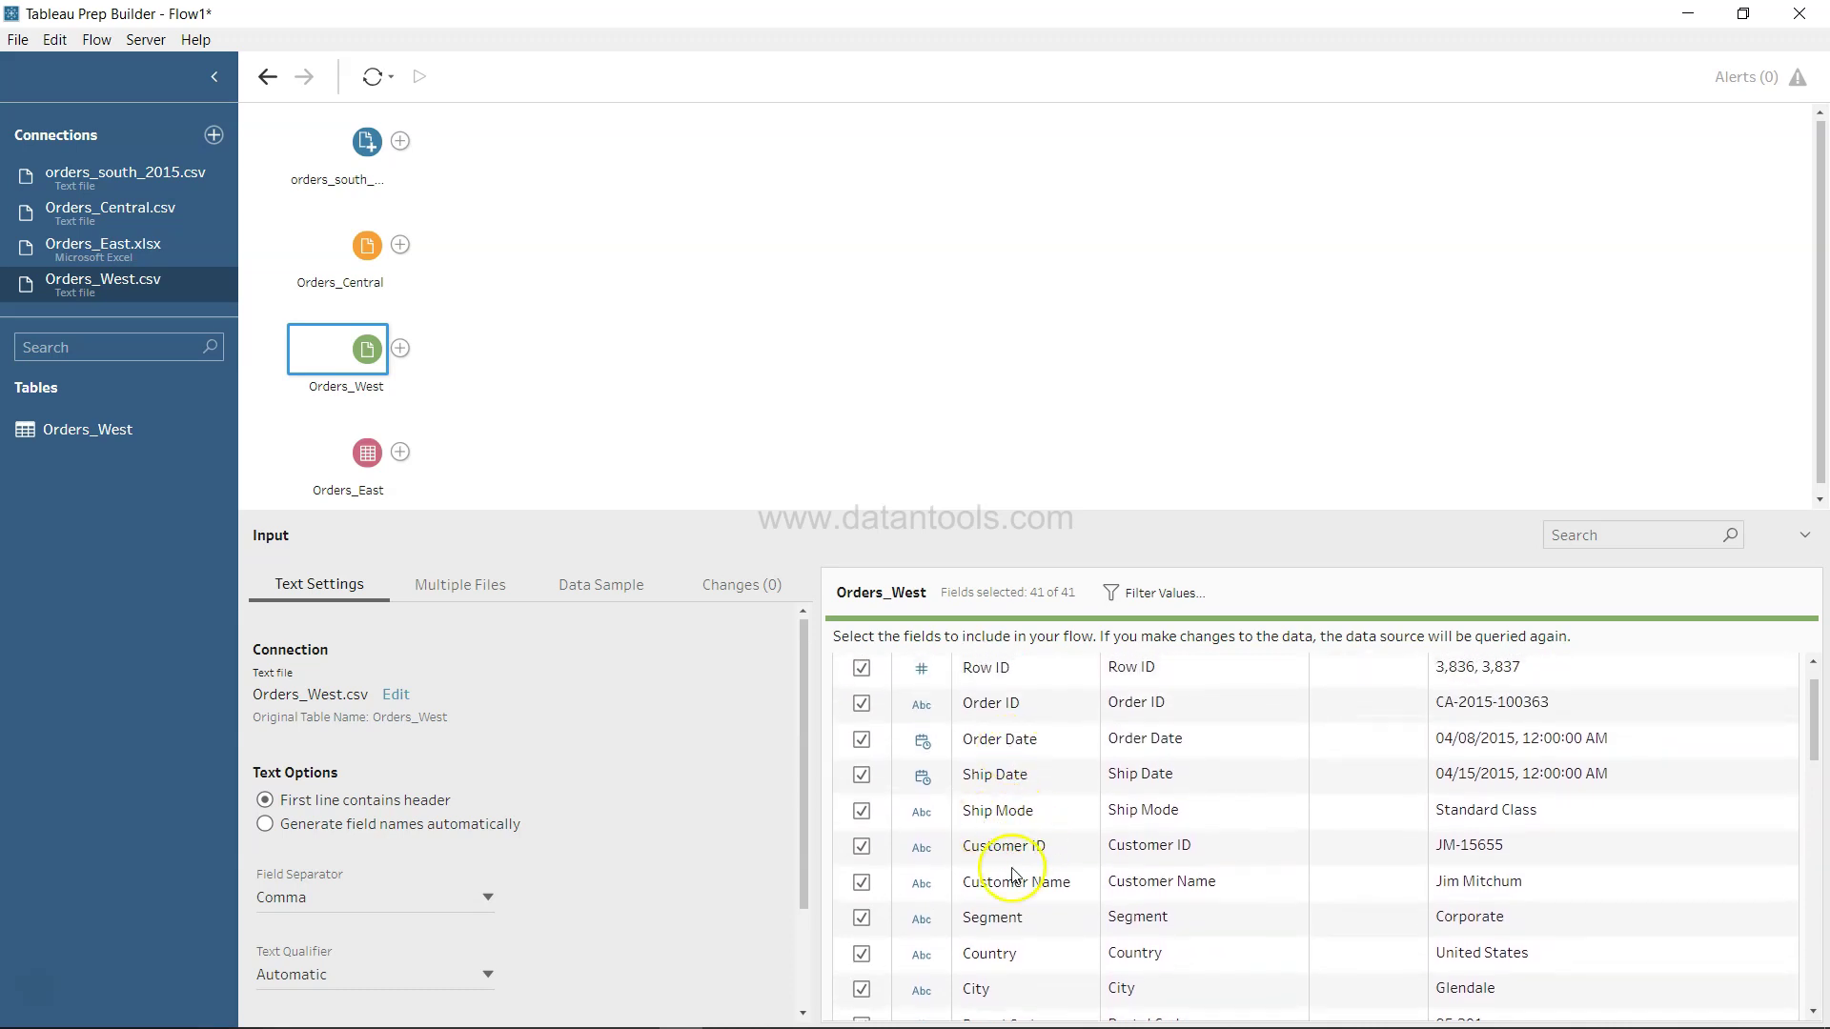
{"action": "scroll", "coordinate": [1015, 875], "scroll_direction": "up", "scroll_amount": 1}
{"action": "scroll", "coordinate": [1016, 875], "scroll_direction": "down", "scroll_amount": 6}
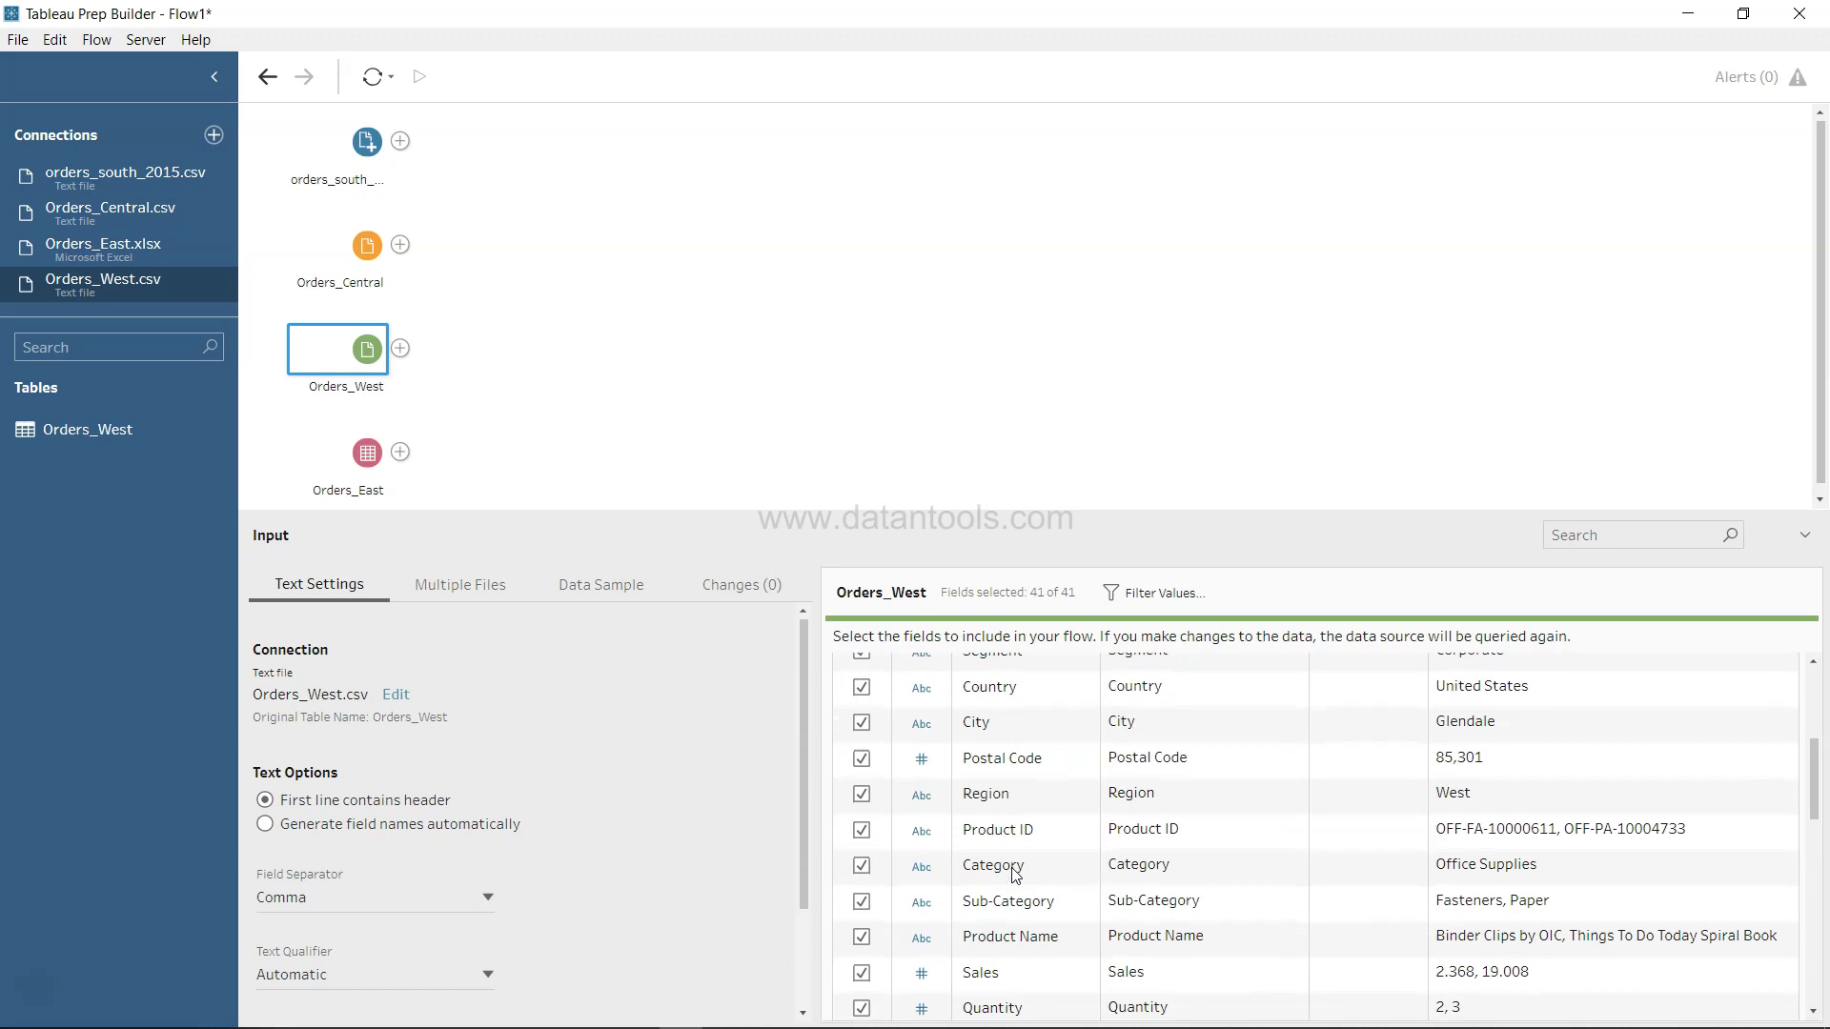
{"action": "scroll", "coordinate": [1015, 875], "scroll_direction": "down", "scroll_amount": 5}
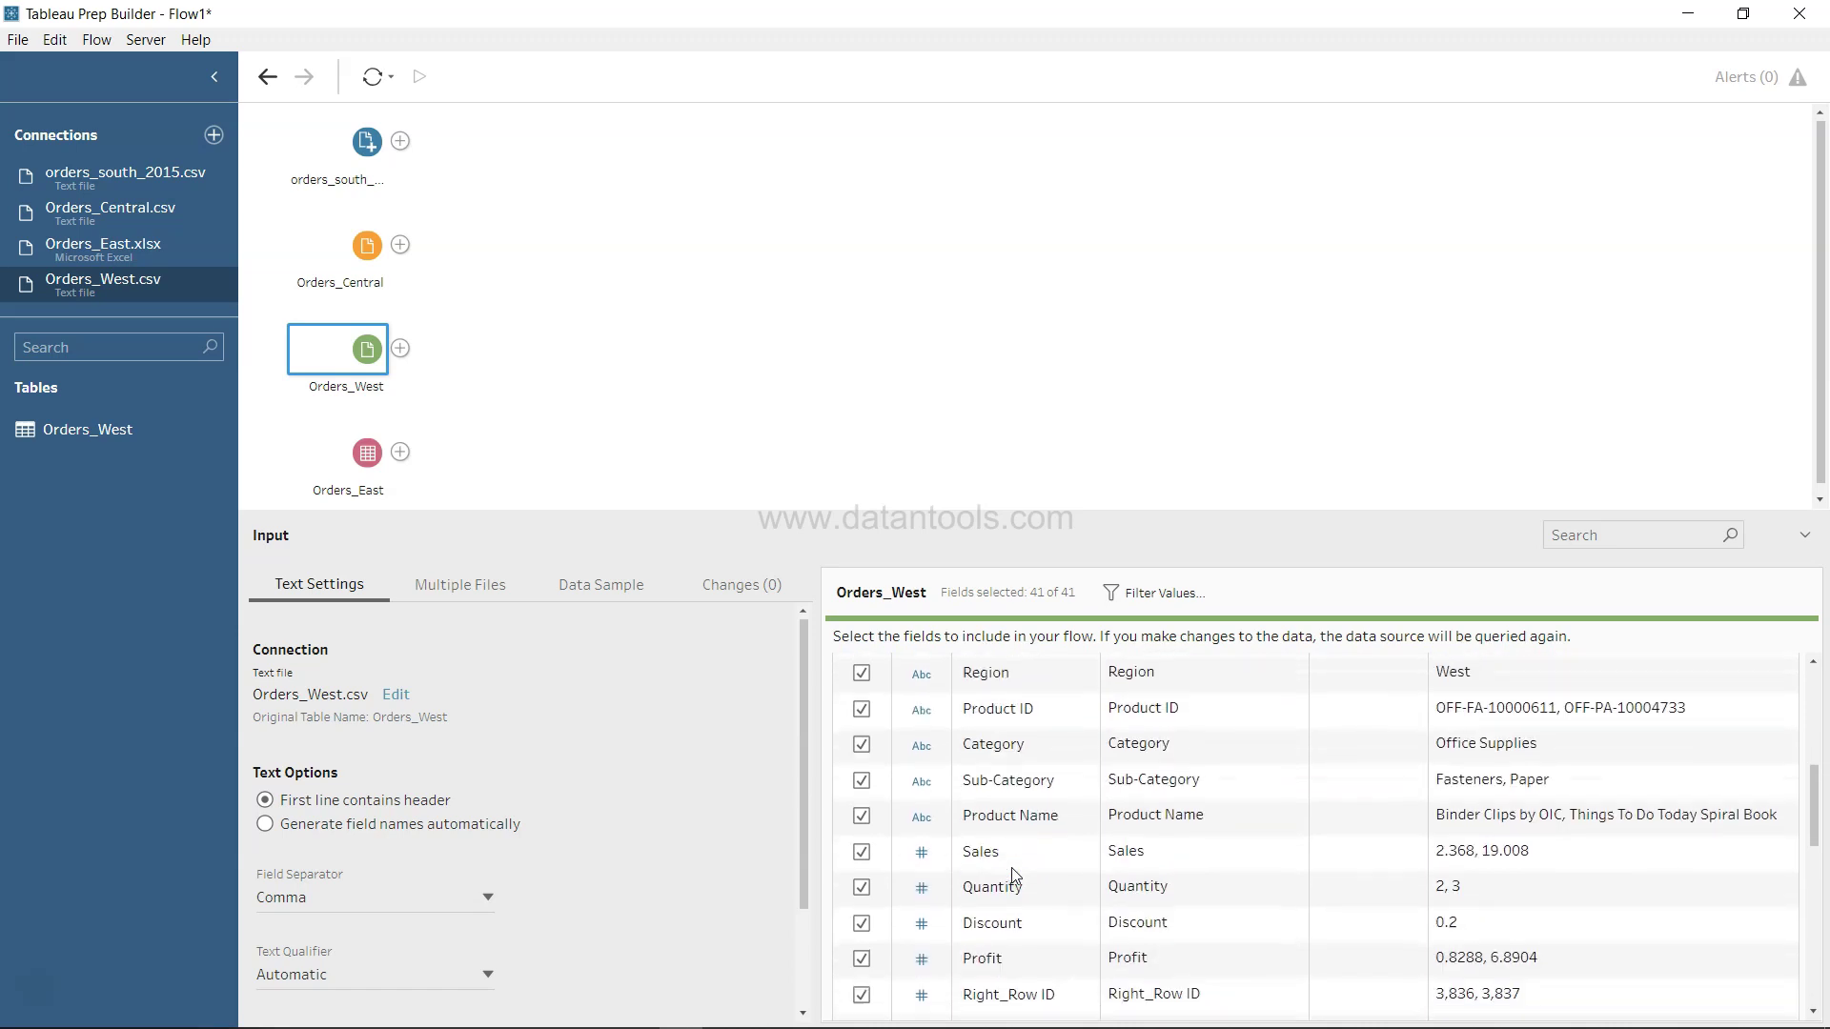
{"action": "scroll", "coordinate": [1015, 875], "scroll_direction": "down", "scroll_amount": 3}
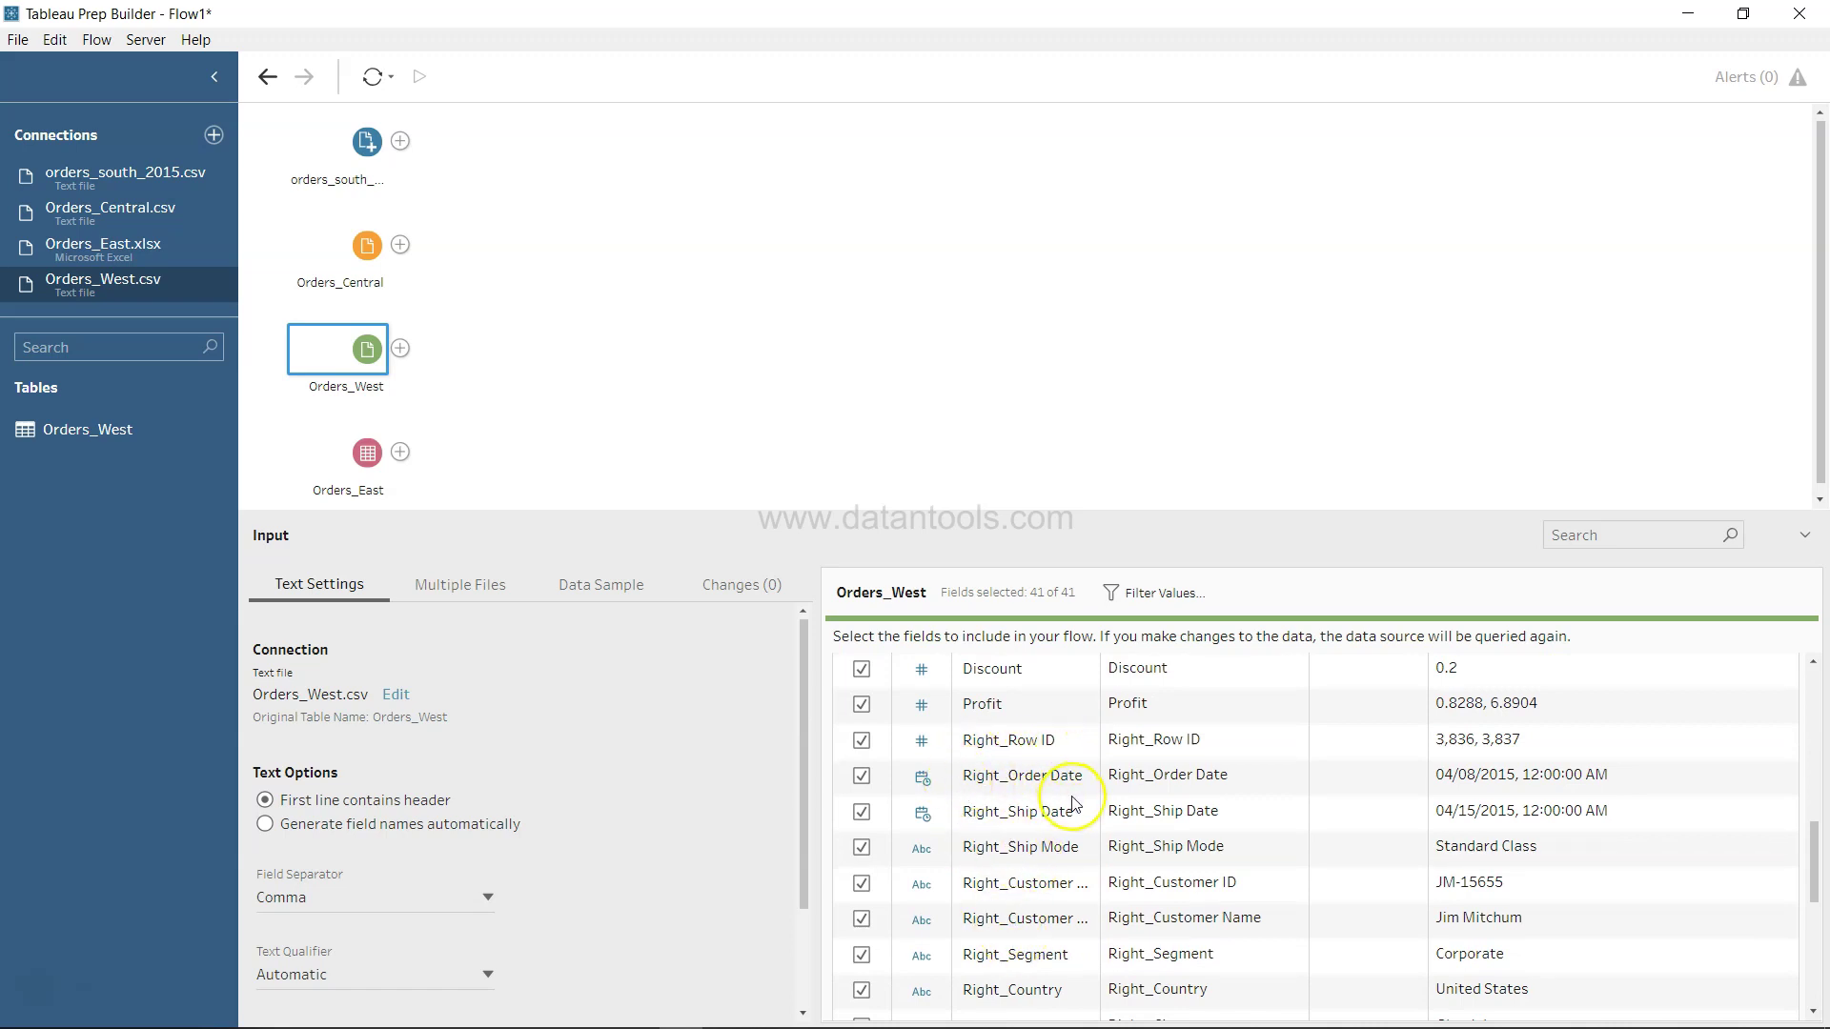
{"action": "scroll", "coordinate": [1048, 801], "scroll_direction": "down", "scroll_amount": 8}
{"action": "scroll", "coordinate": [1074, 803], "scroll_direction": "down", "scroll_amount": 1}
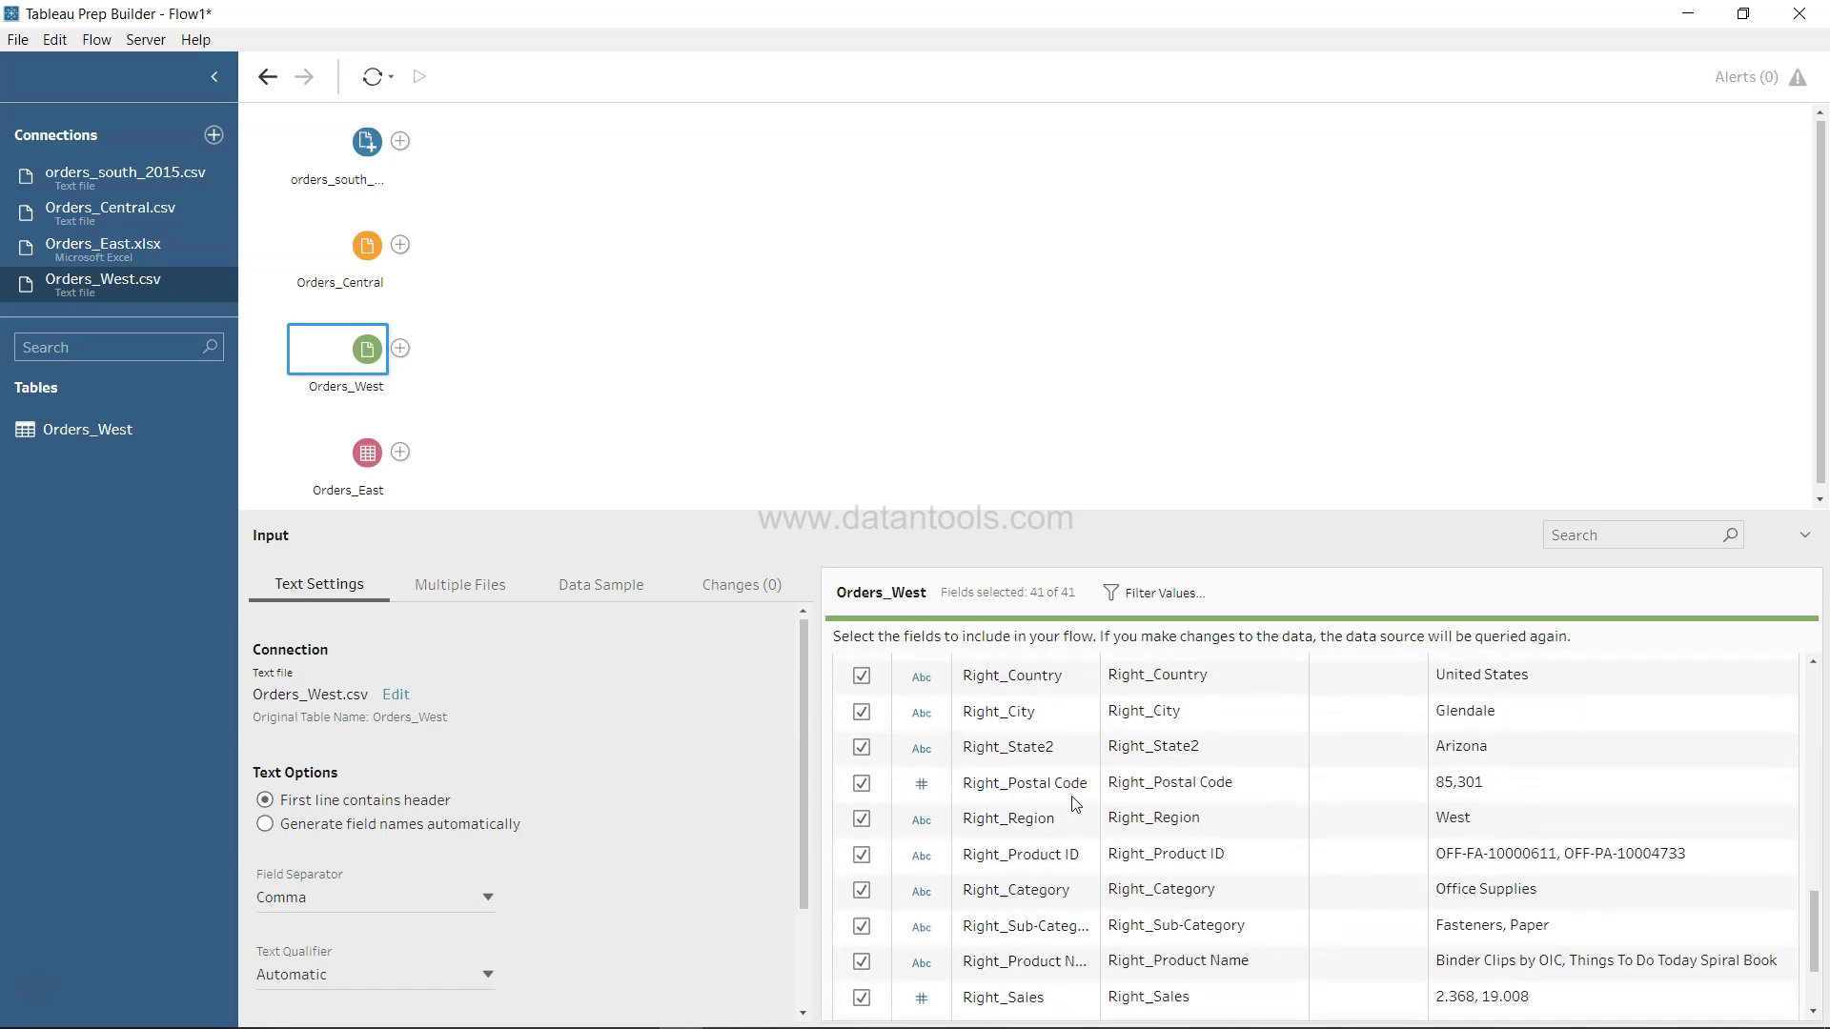
{"action": "scroll", "coordinate": [1056, 881], "scroll_direction": "down", "scroll_amount": 4}
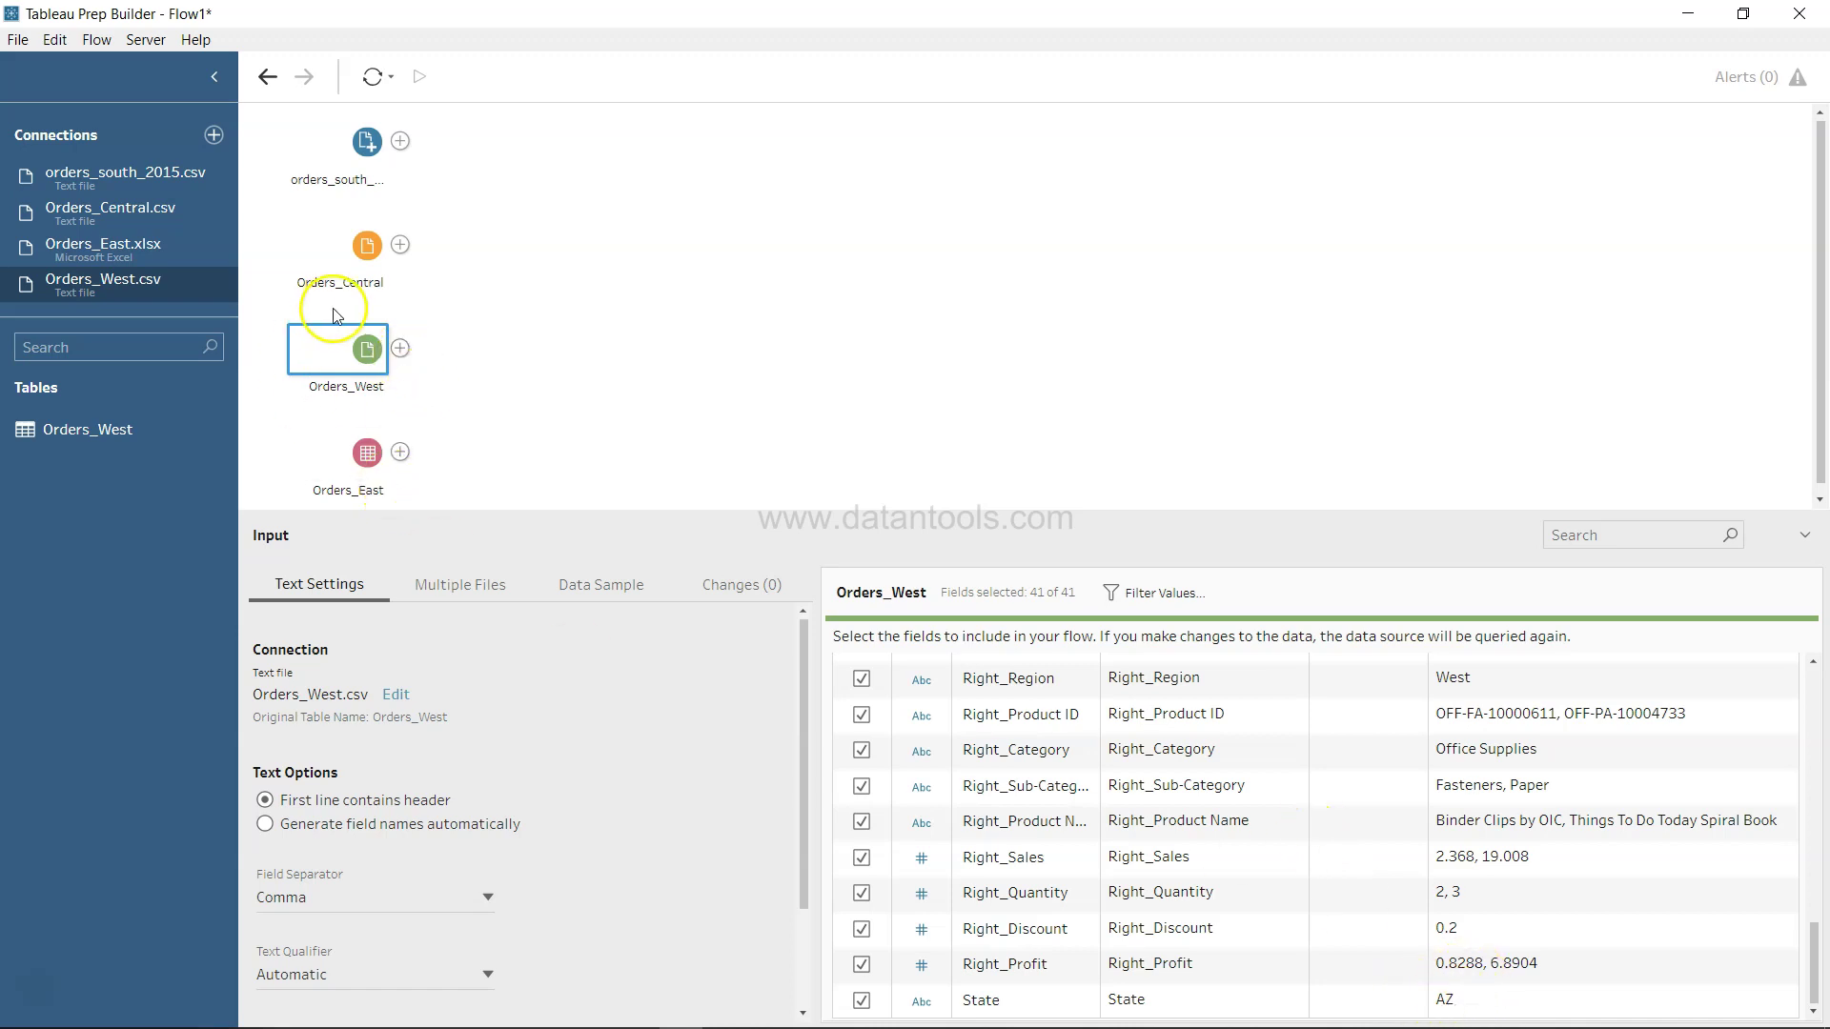
{"action": "left_click", "coordinate": [370, 265]}
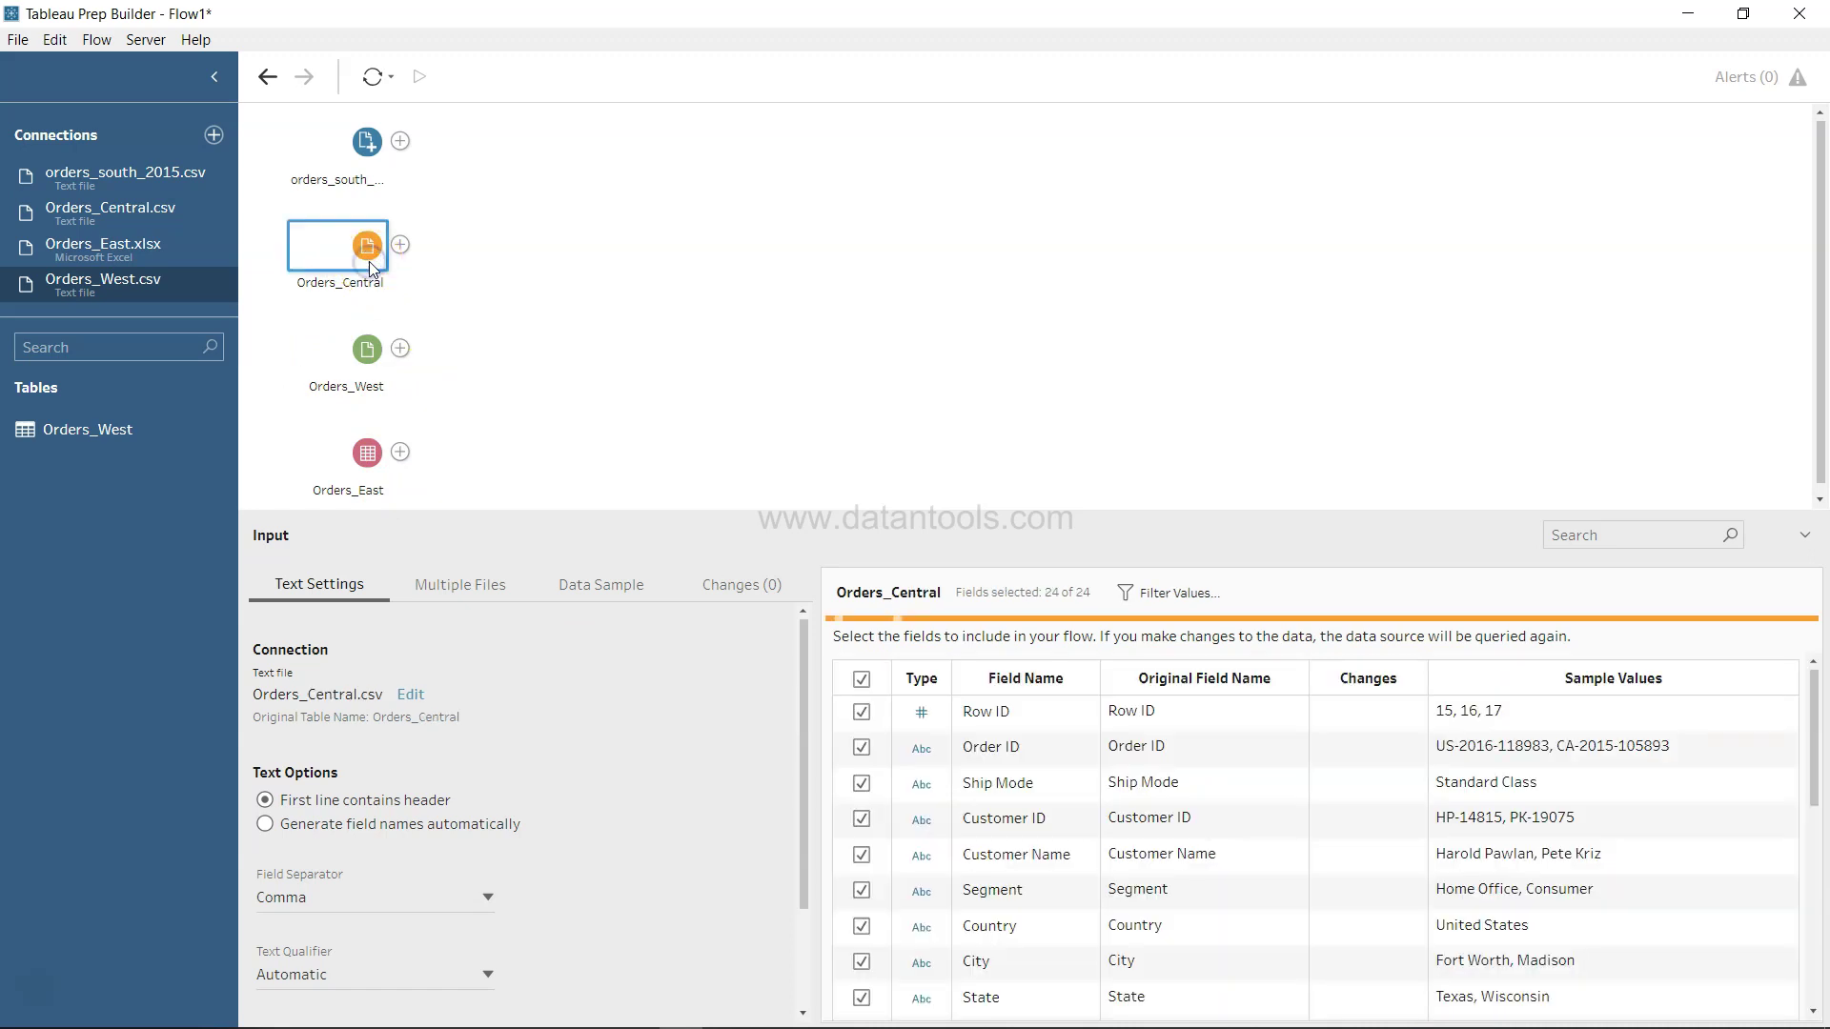
{"action": "scroll", "coordinate": [1106, 812], "scroll_direction": "down", "scroll_amount": 1}
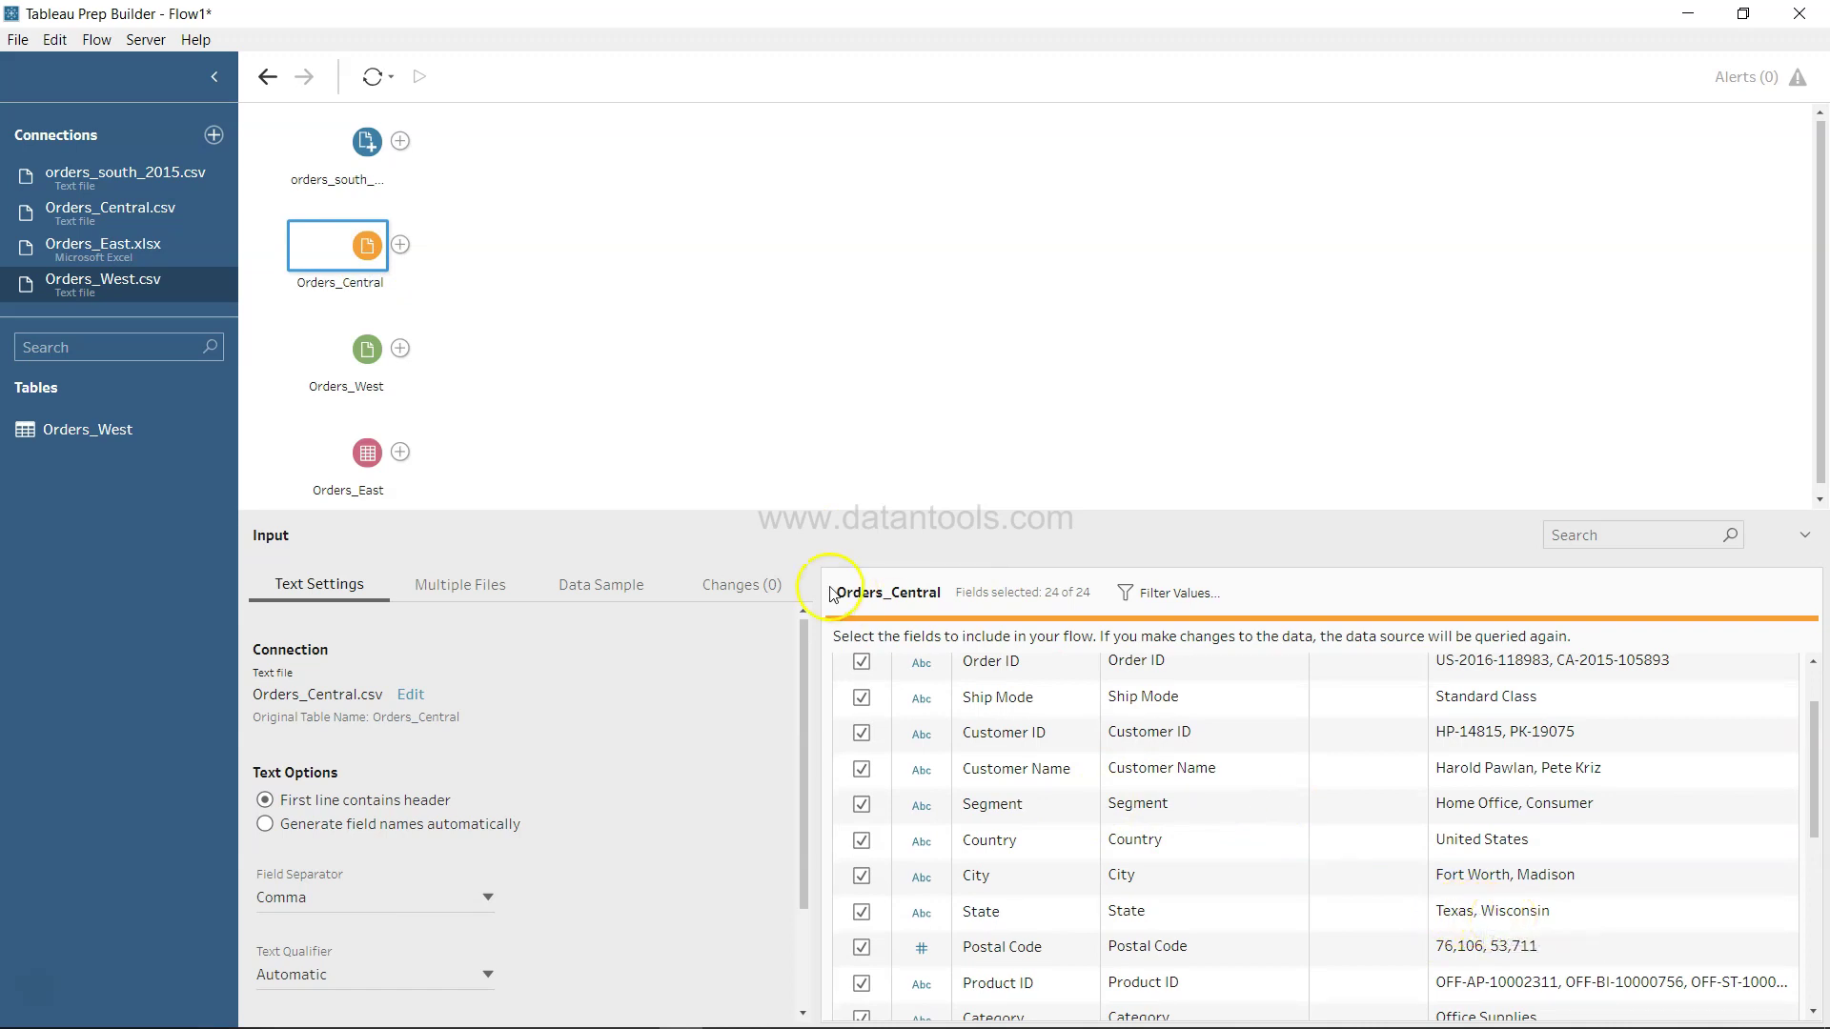
{"action": "left_click", "coordinate": [358, 370]}
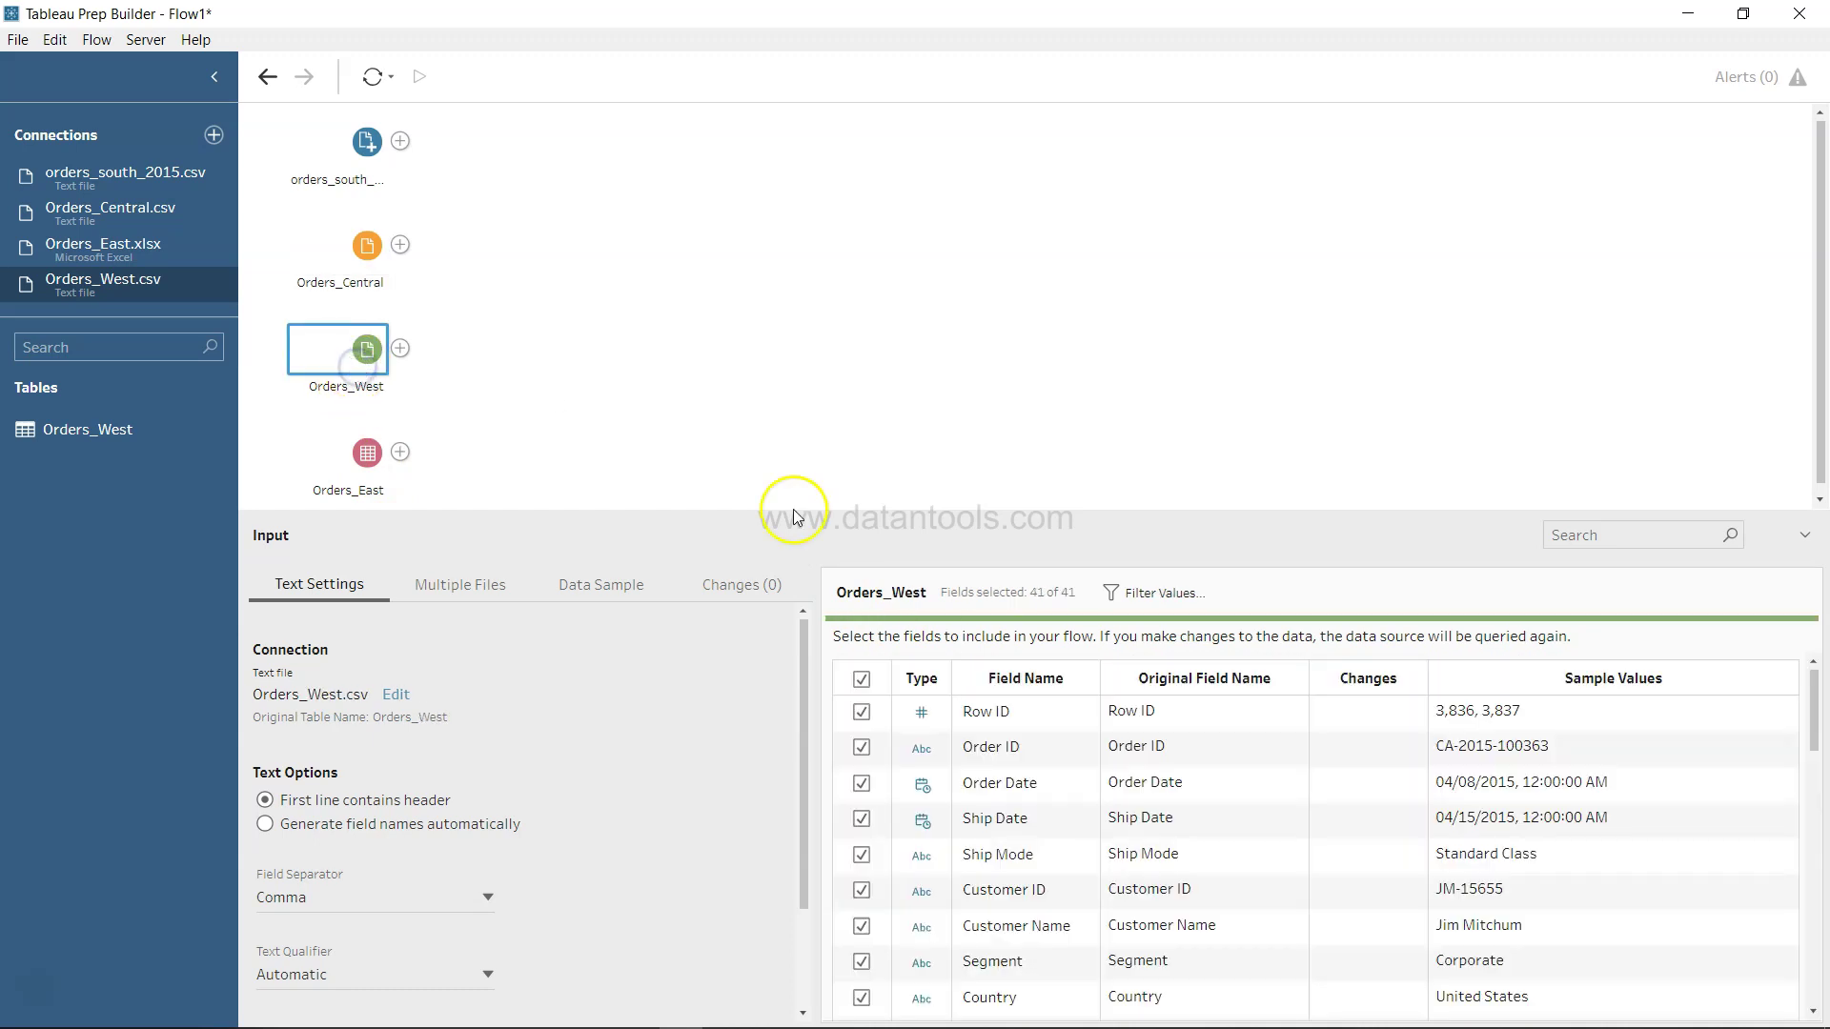
{"action": "scroll", "coordinate": [1143, 889], "scroll_direction": "down", "scroll_amount": 10}
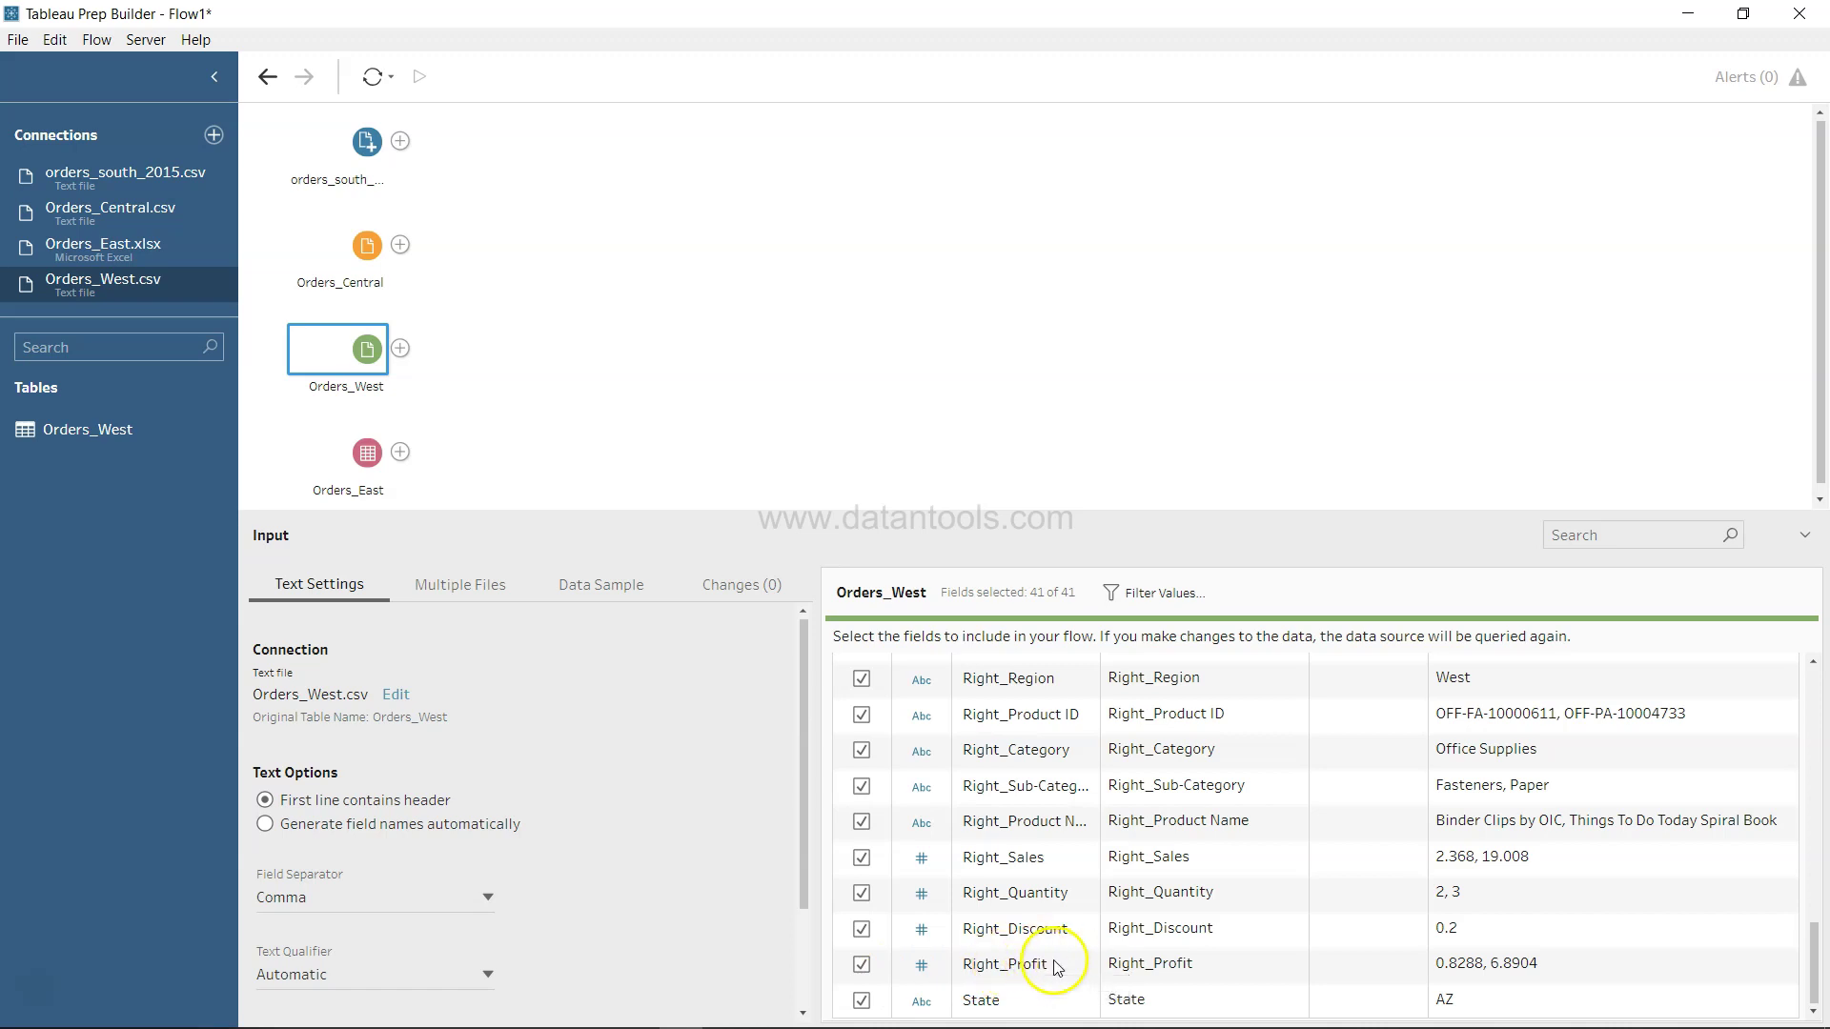
{"action": "scroll", "coordinate": [1037, 853], "scroll_direction": "up", "scroll_amount": 5}
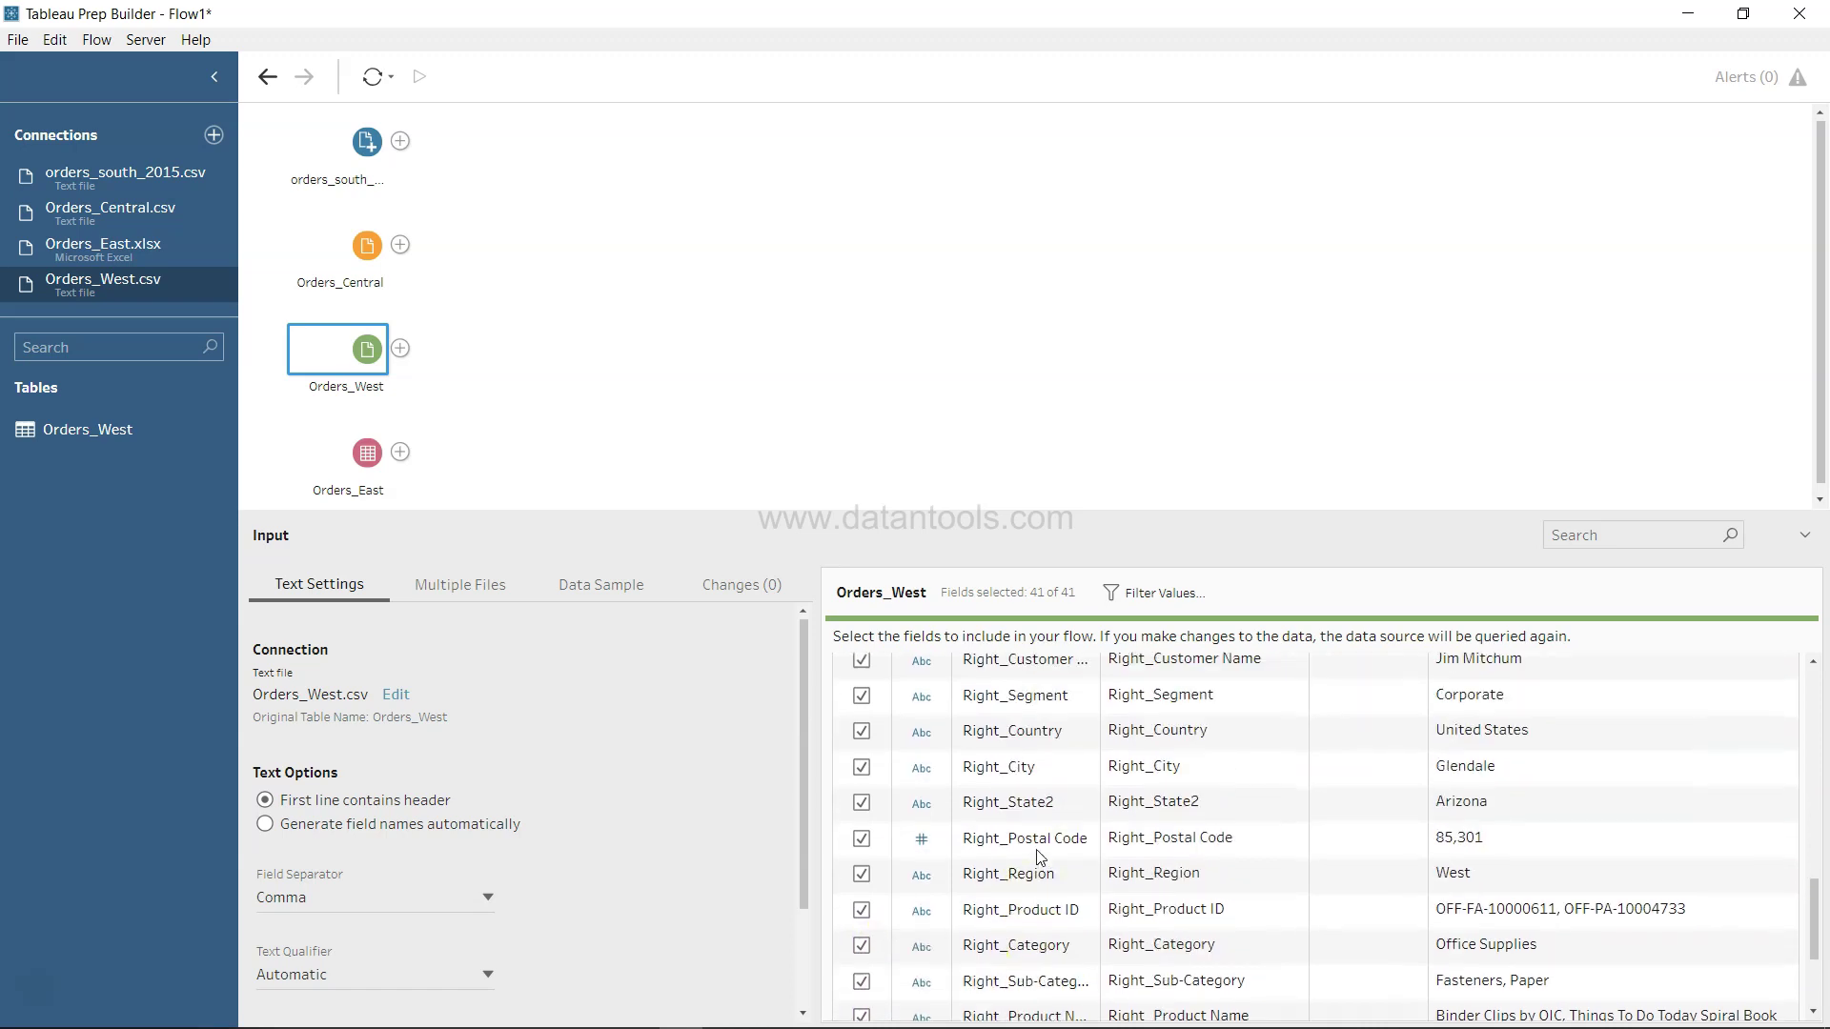
{"action": "scroll", "coordinate": [1039, 856], "scroll_direction": "up", "scroll_amount": 3}
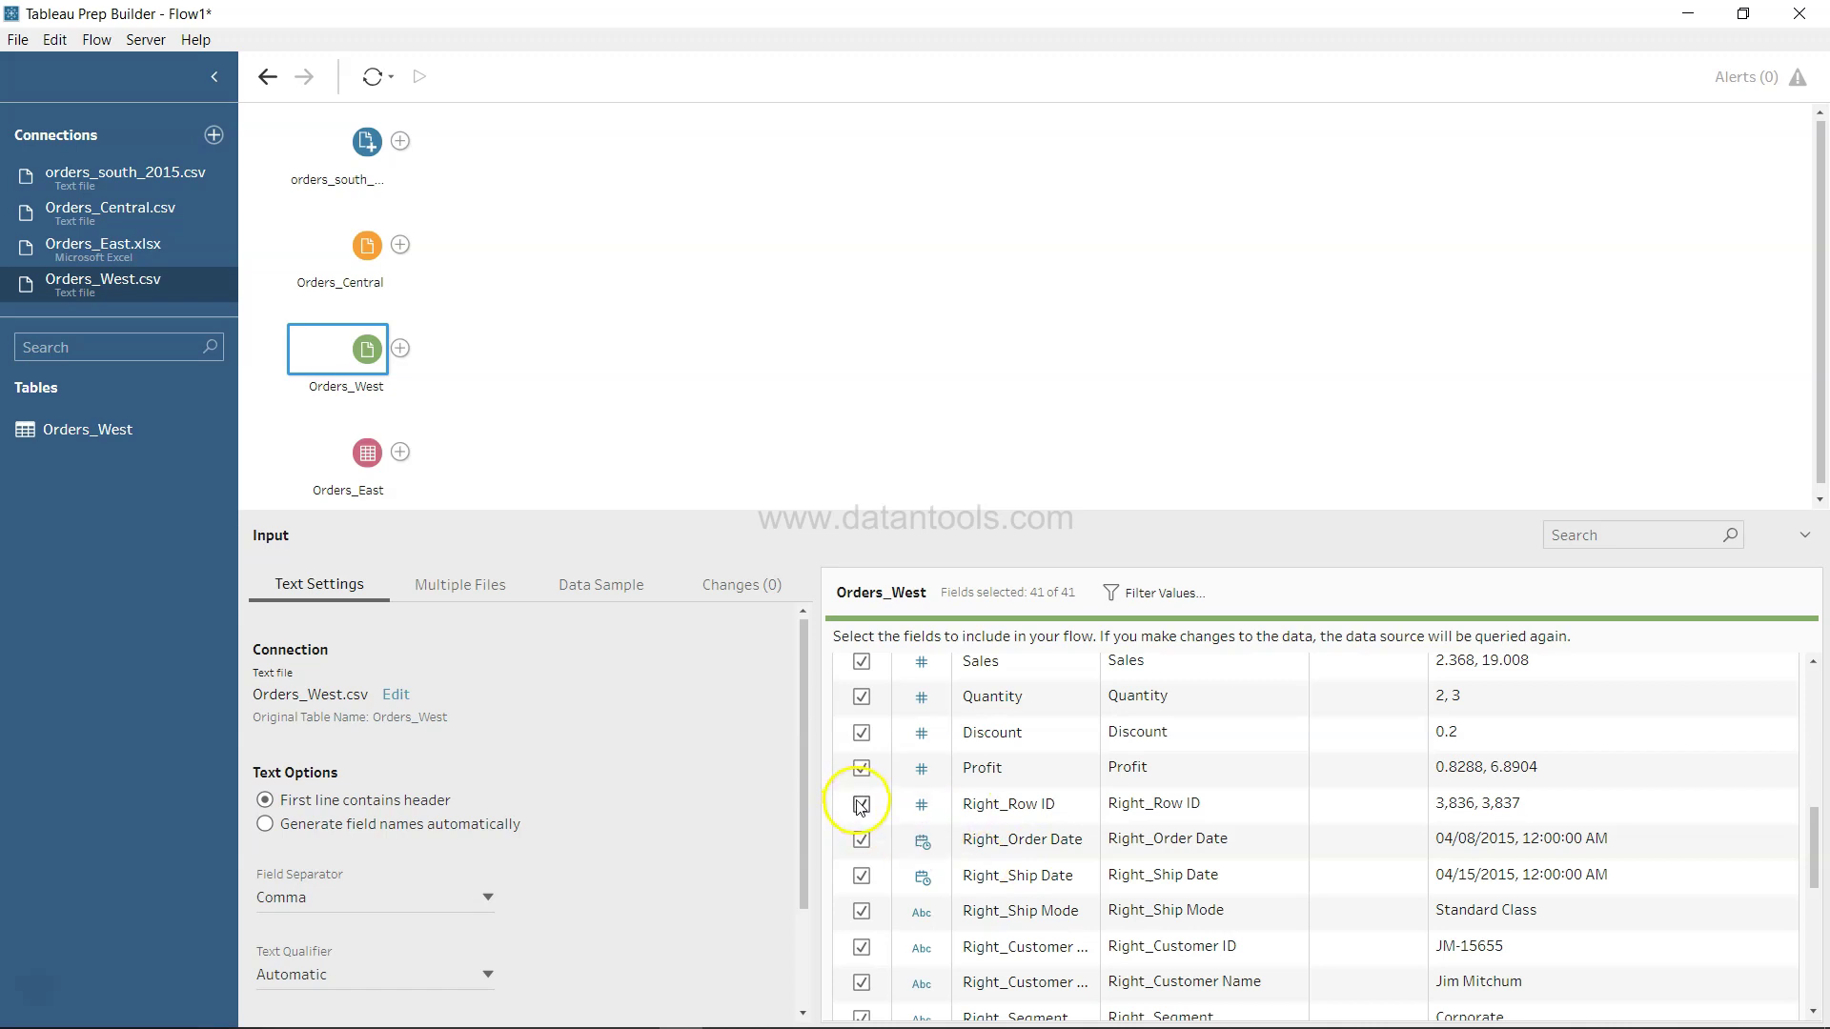
Step: Exclude Right_Row ID, Right_Order Date, Right_Ship Date and Right_Ship Mode from Orders_West
{"action": "scroll", "coordinate": [962, 807], "scroll_direction": "up", "scroll_amount": 6}
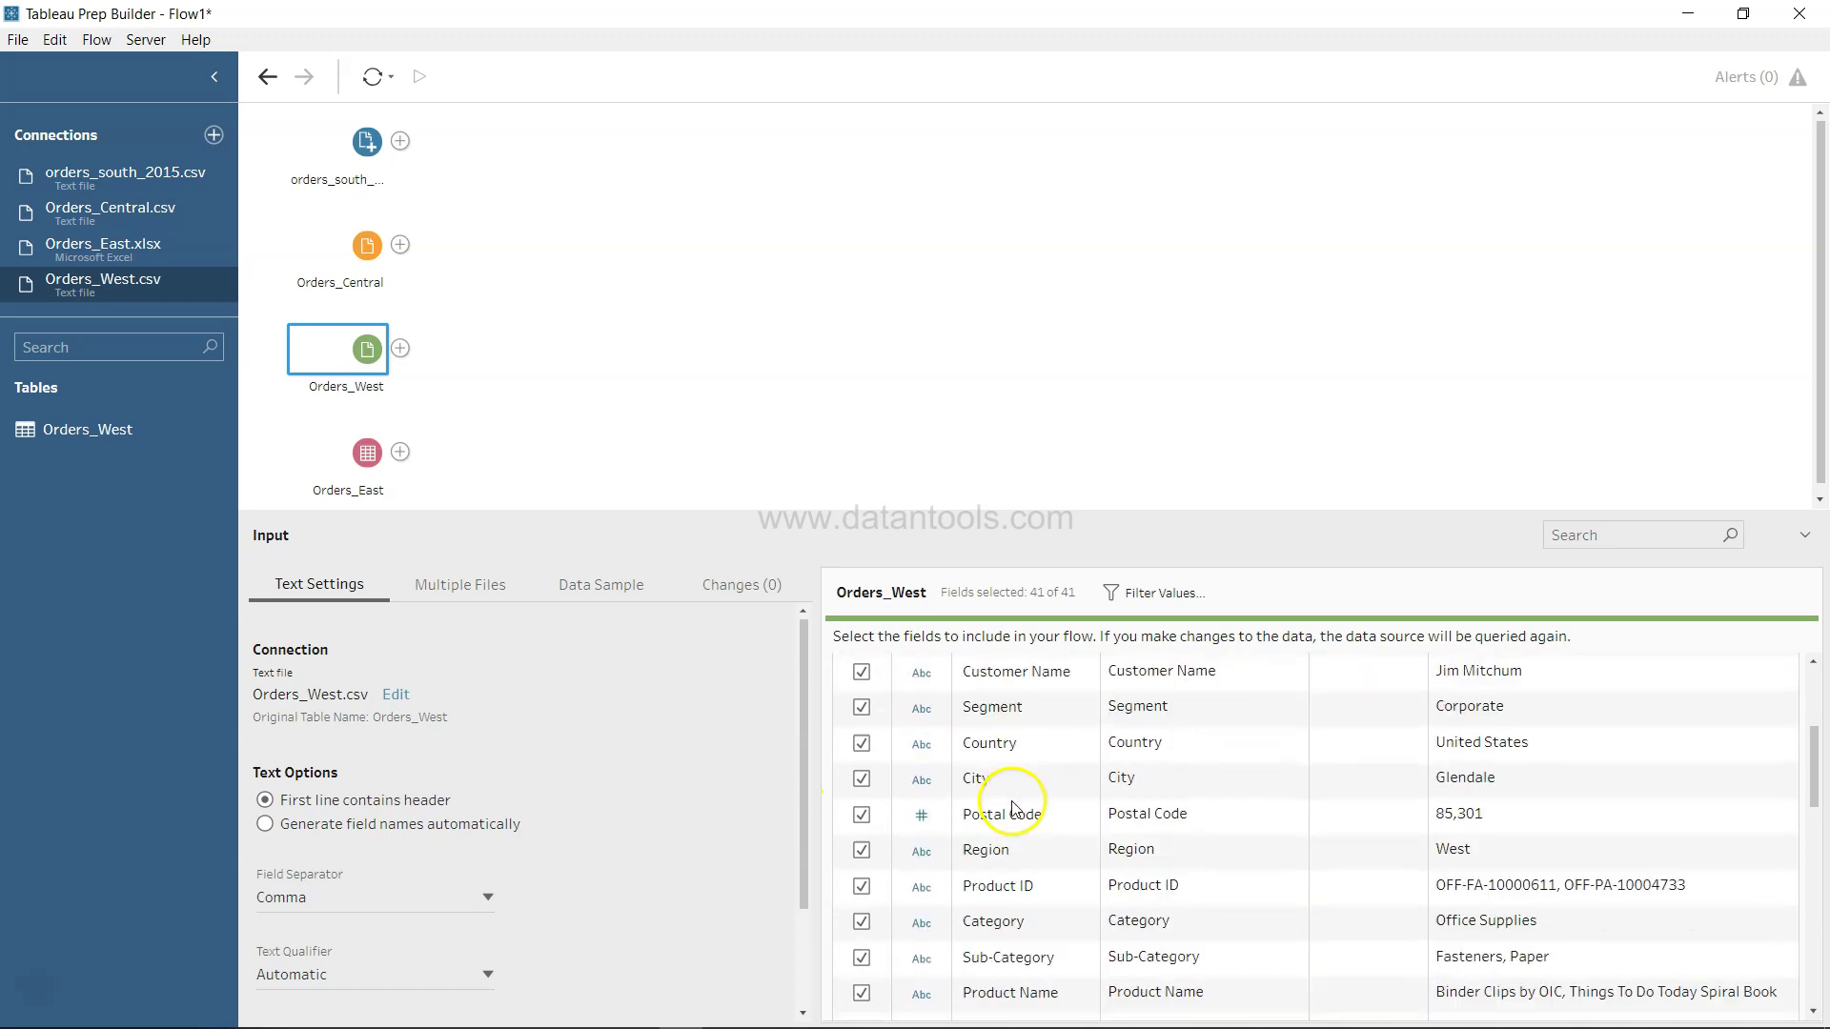
{"action": "scroll", "coordinate": [1058, 862], "scroll_direction": "down", "scroll_amount": 2}
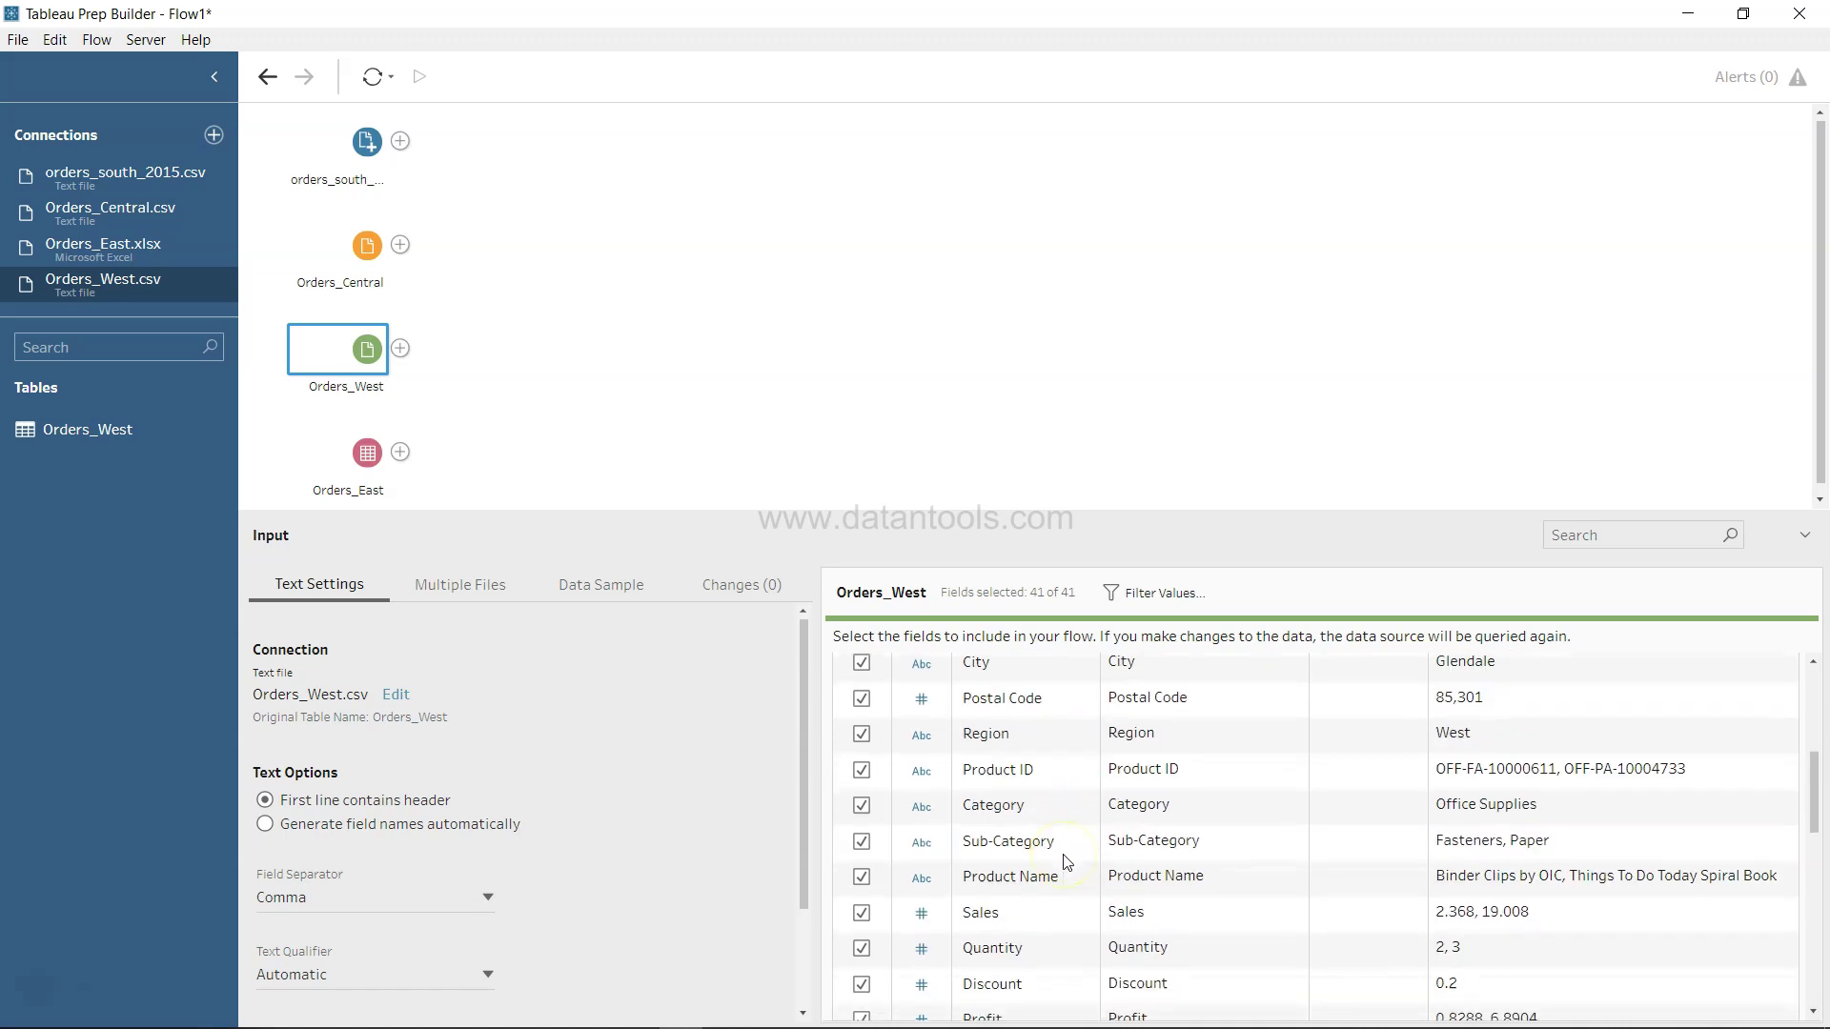
{"action": "scroll", "coordinate": [1065, 862], "scroll_direction": "down", "scroll_amount": 3}
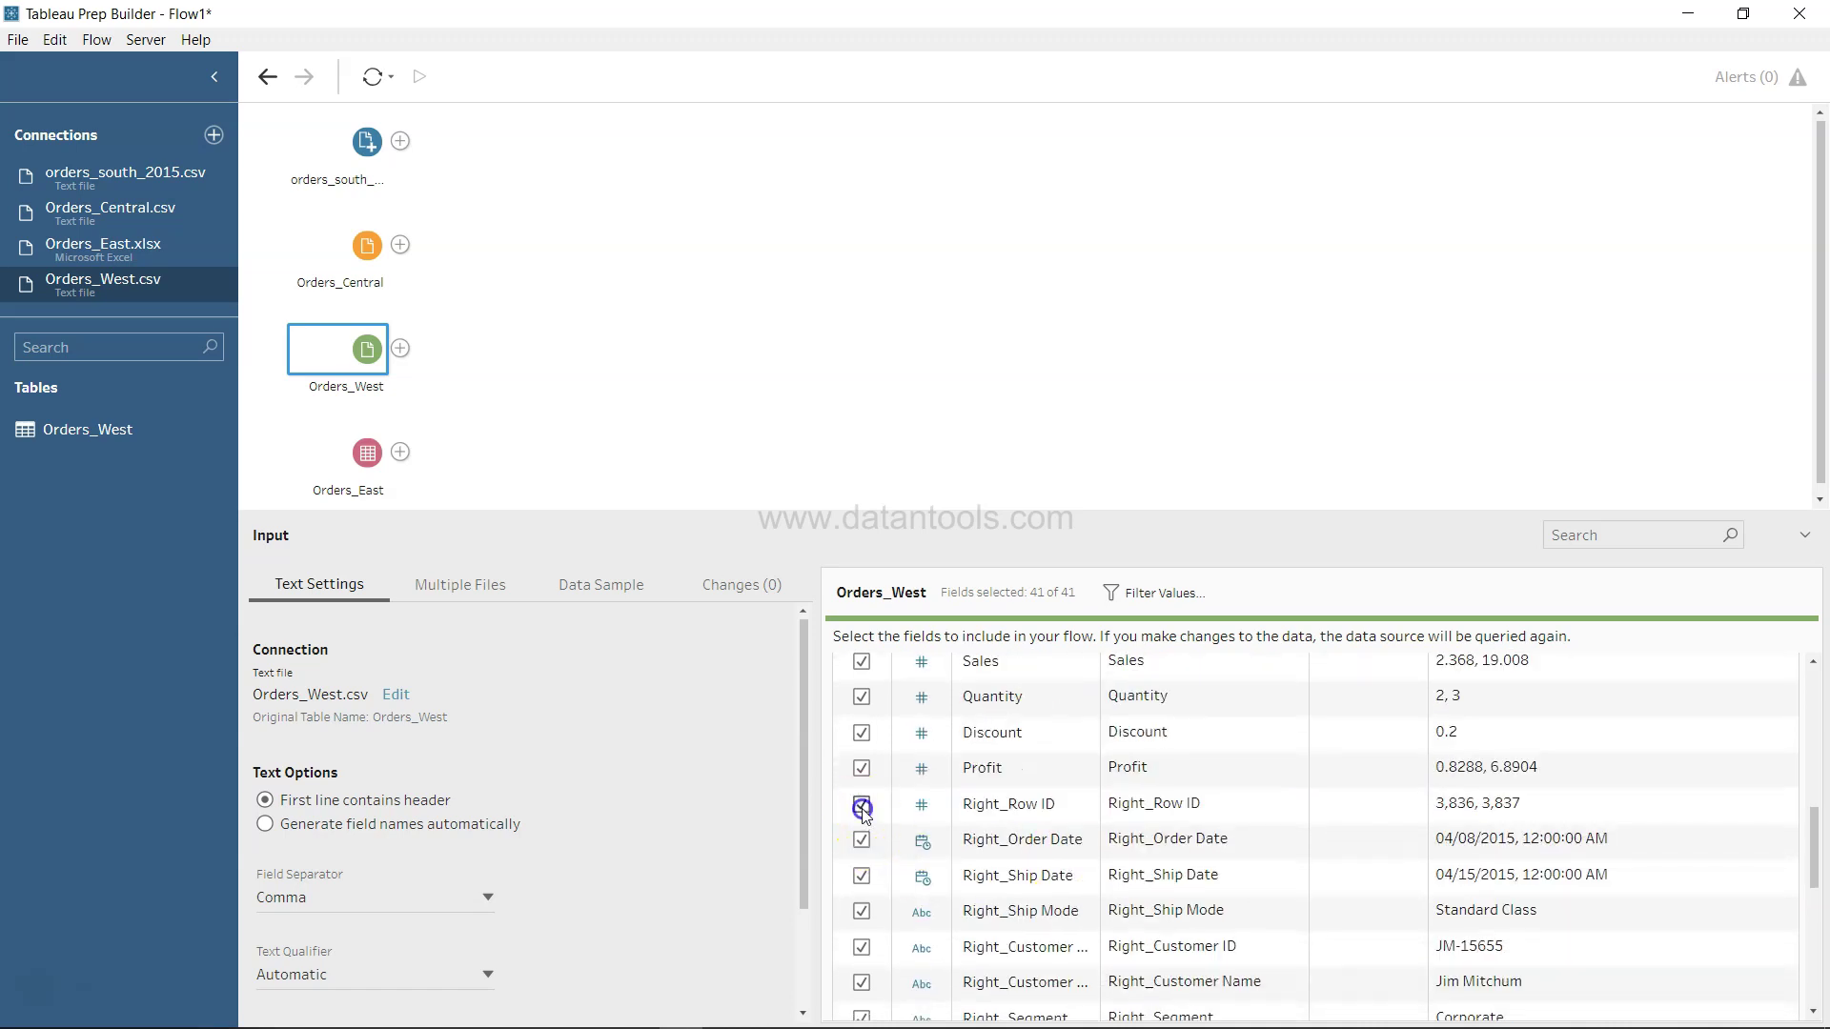
{"action": "left_click", "coordinate": [861, 806]}
{"action": "left_click", "coordinate": [862, 842]}
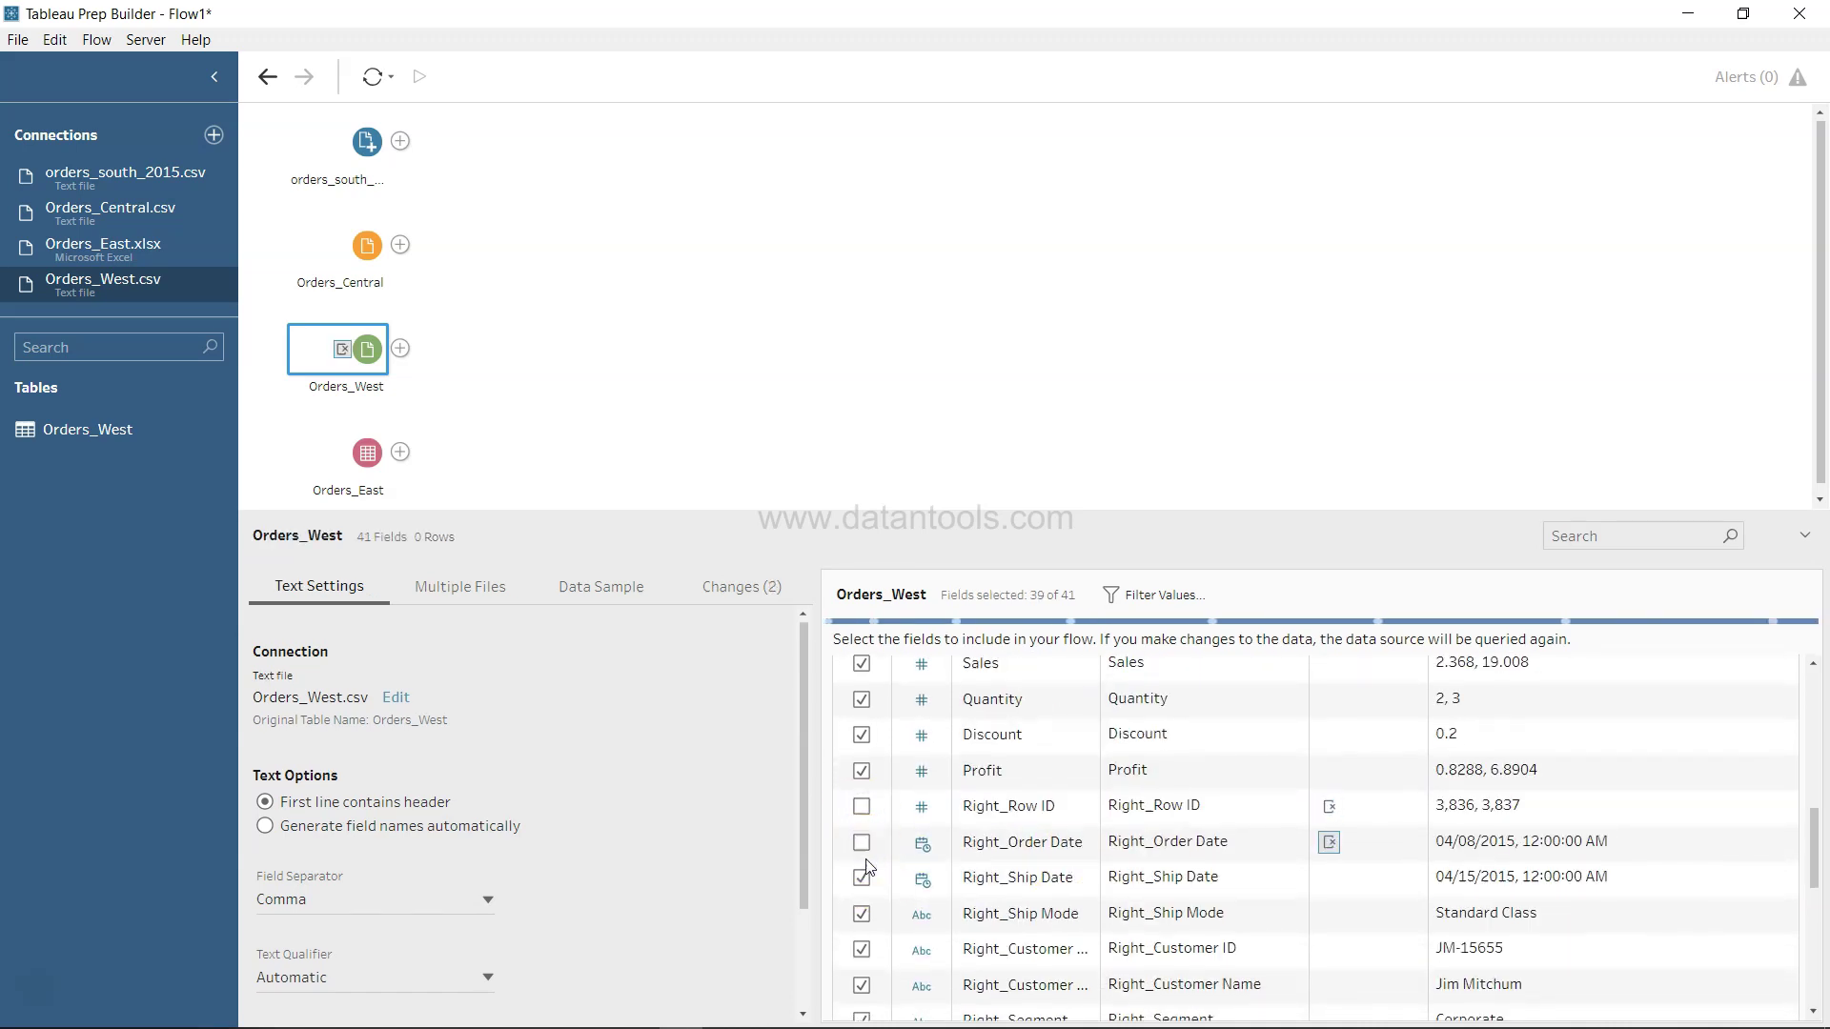
{"action": "left_click", "coordinate": [861, 877]}
{"action": "left_click", "coordinate": [861, 914]}
Step: Exclude Right_Customer ID, Customer Name, Segment, Country, City, State2 and Postal Code
{"action": "scroll", "coordinate": [862, 915], "scroll_direction": "down", "scroll_amount": 3}
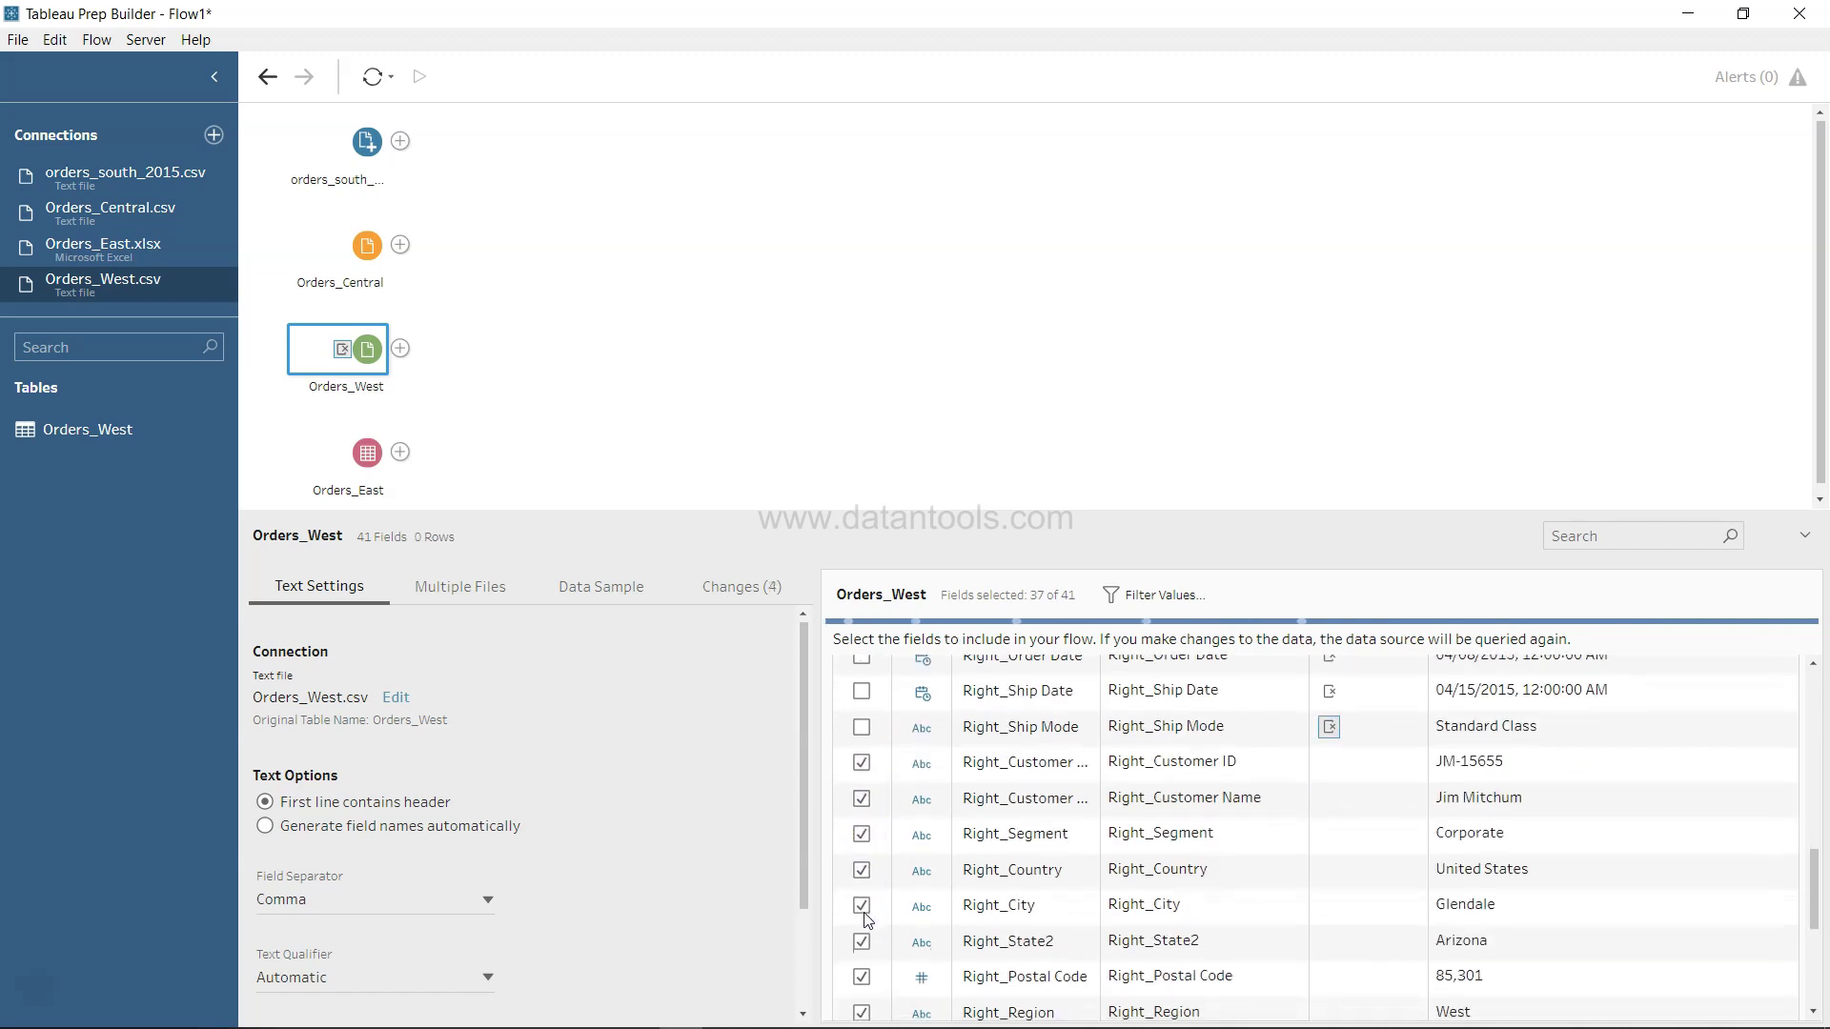
{"action": "left_click", "coordinate": [862, 763]}
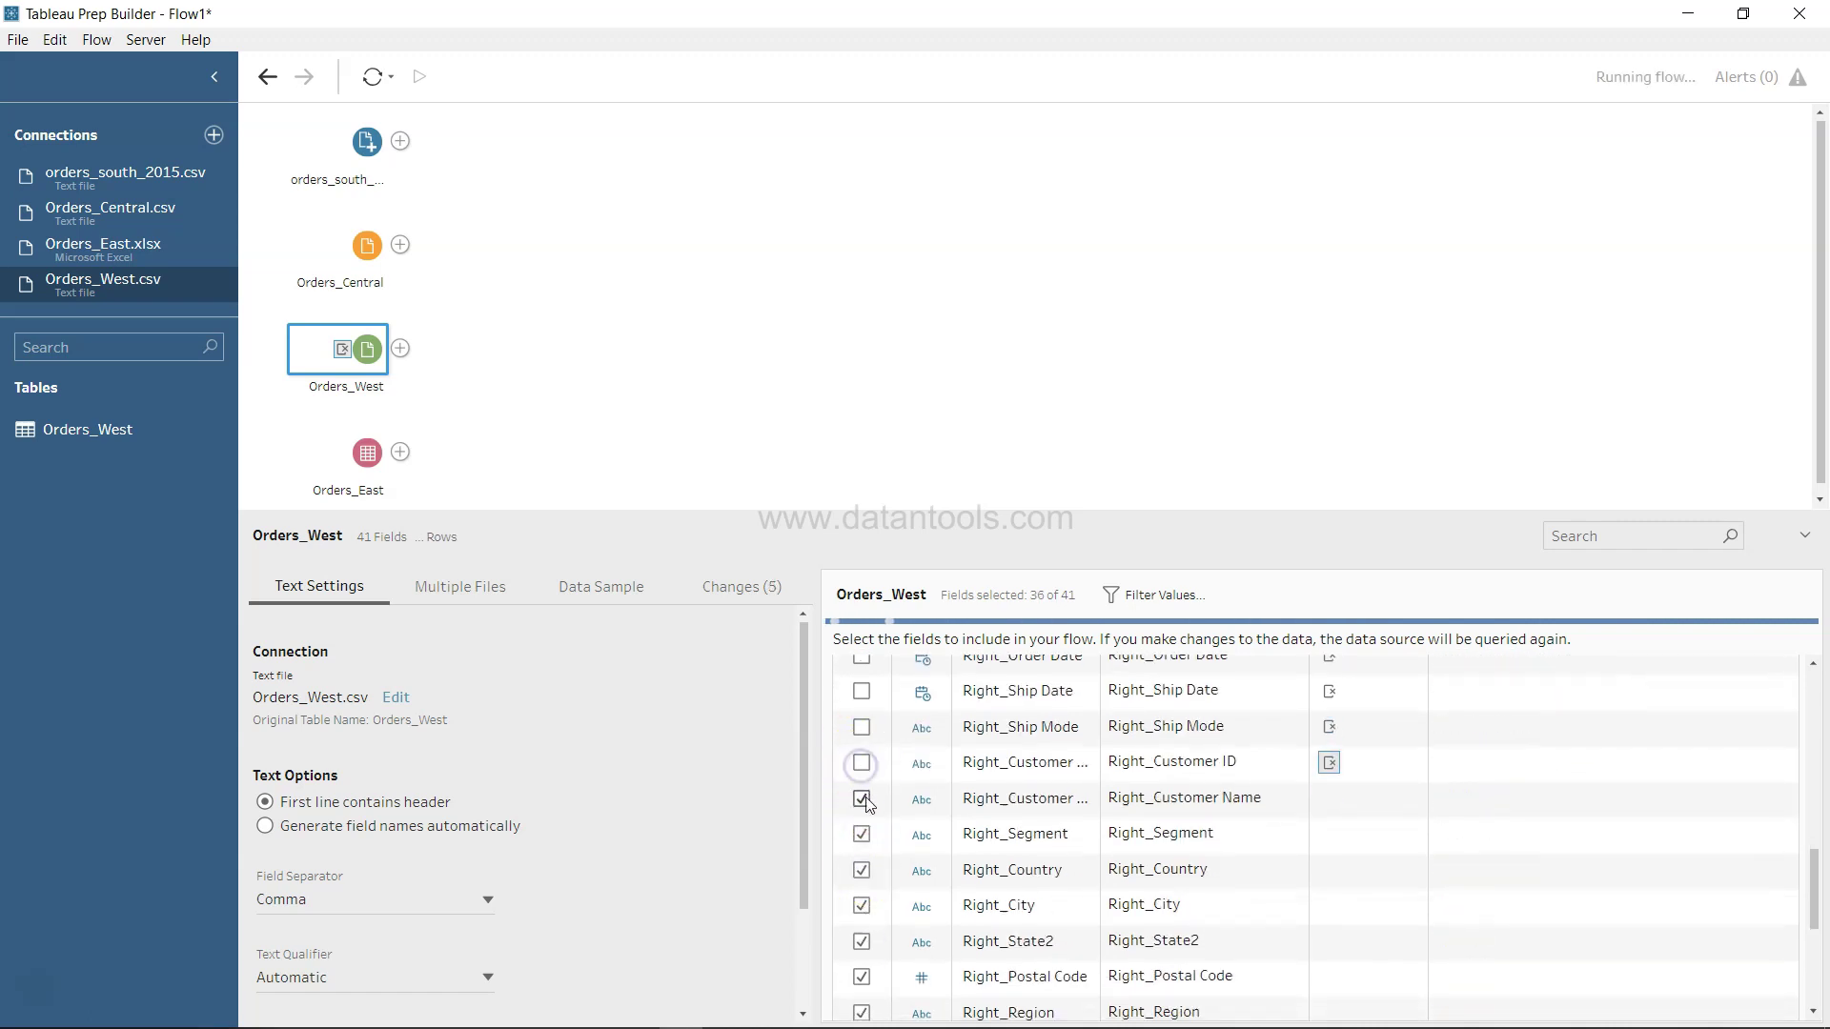
{"action": "left_click", "coordinate": [862, 799]}
{"action": "left_click", "coordinate": [862, 835]}
{"action": "left_click", "coordinate": [862, 871]}
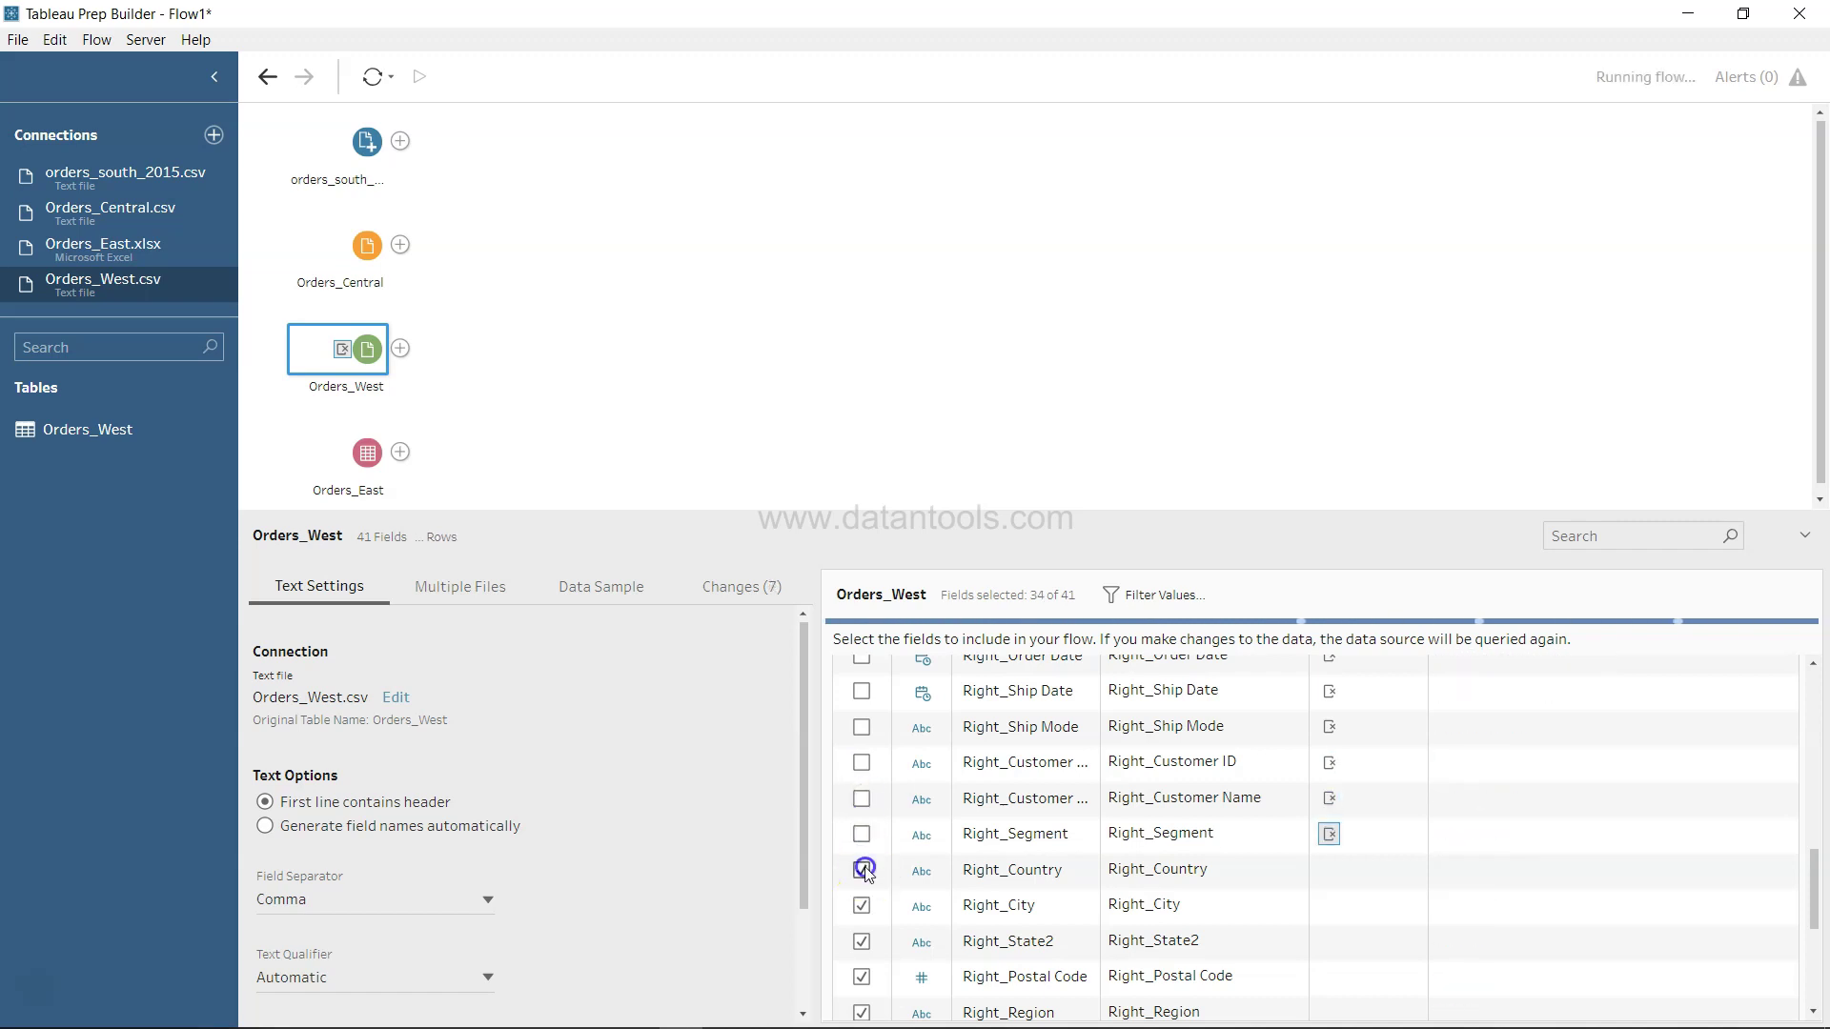
{"action": "left_click", "coordinate": [862, 905]}
{"action": "left_click", "coordinate": [862, 942]}
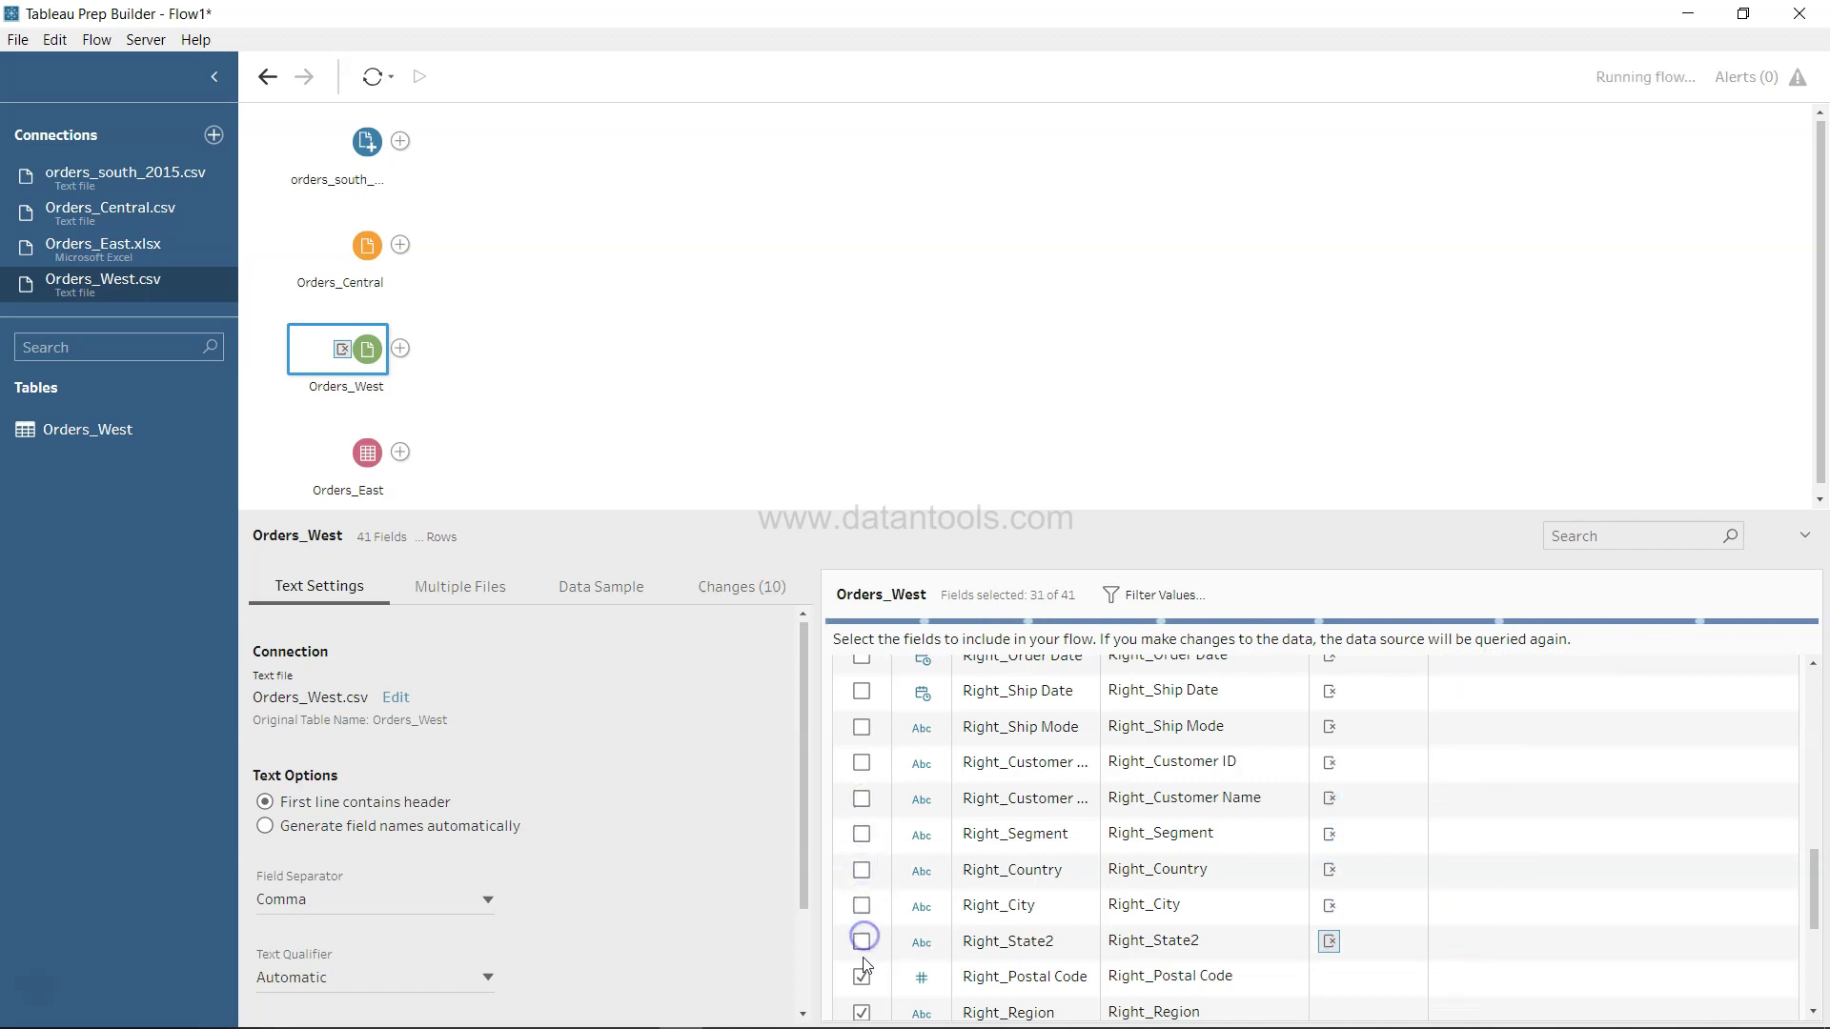
{"action": "left_click", "coordinate": [862, 977]}
Step: Exclude Right_Region, Right_Product ID, Right_Category and Right_Product Name
{"action": "scroll", "coordinate": [862, 974], "scroll_direction": "down", "scroll_amount": 4}
{"action": "scroll", "coordinate": [861, 974], "scroll_direction": "down", "scroll_amount": 1}
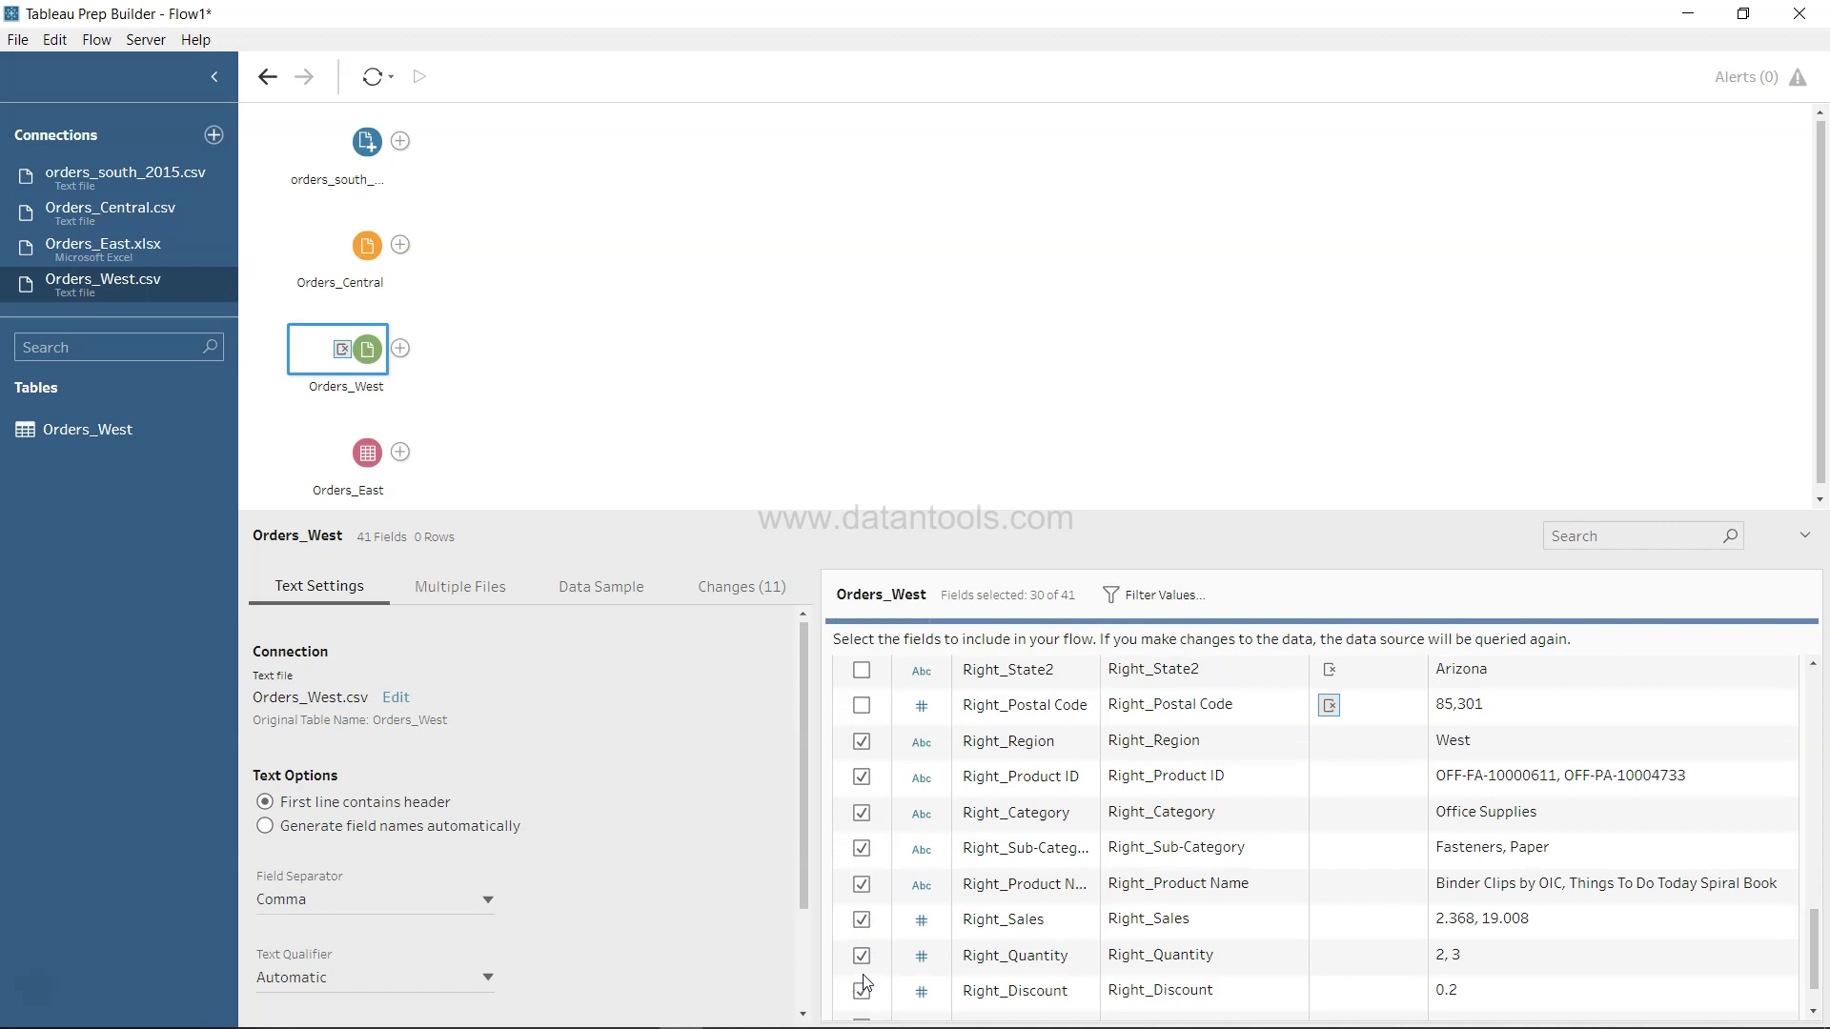
{"action": "scroll", "coordinate": [864, 982], "scroll_direction": "down", "scroll_amount": 1}
{"action": "left_click", "coordinate": [861, 711]}
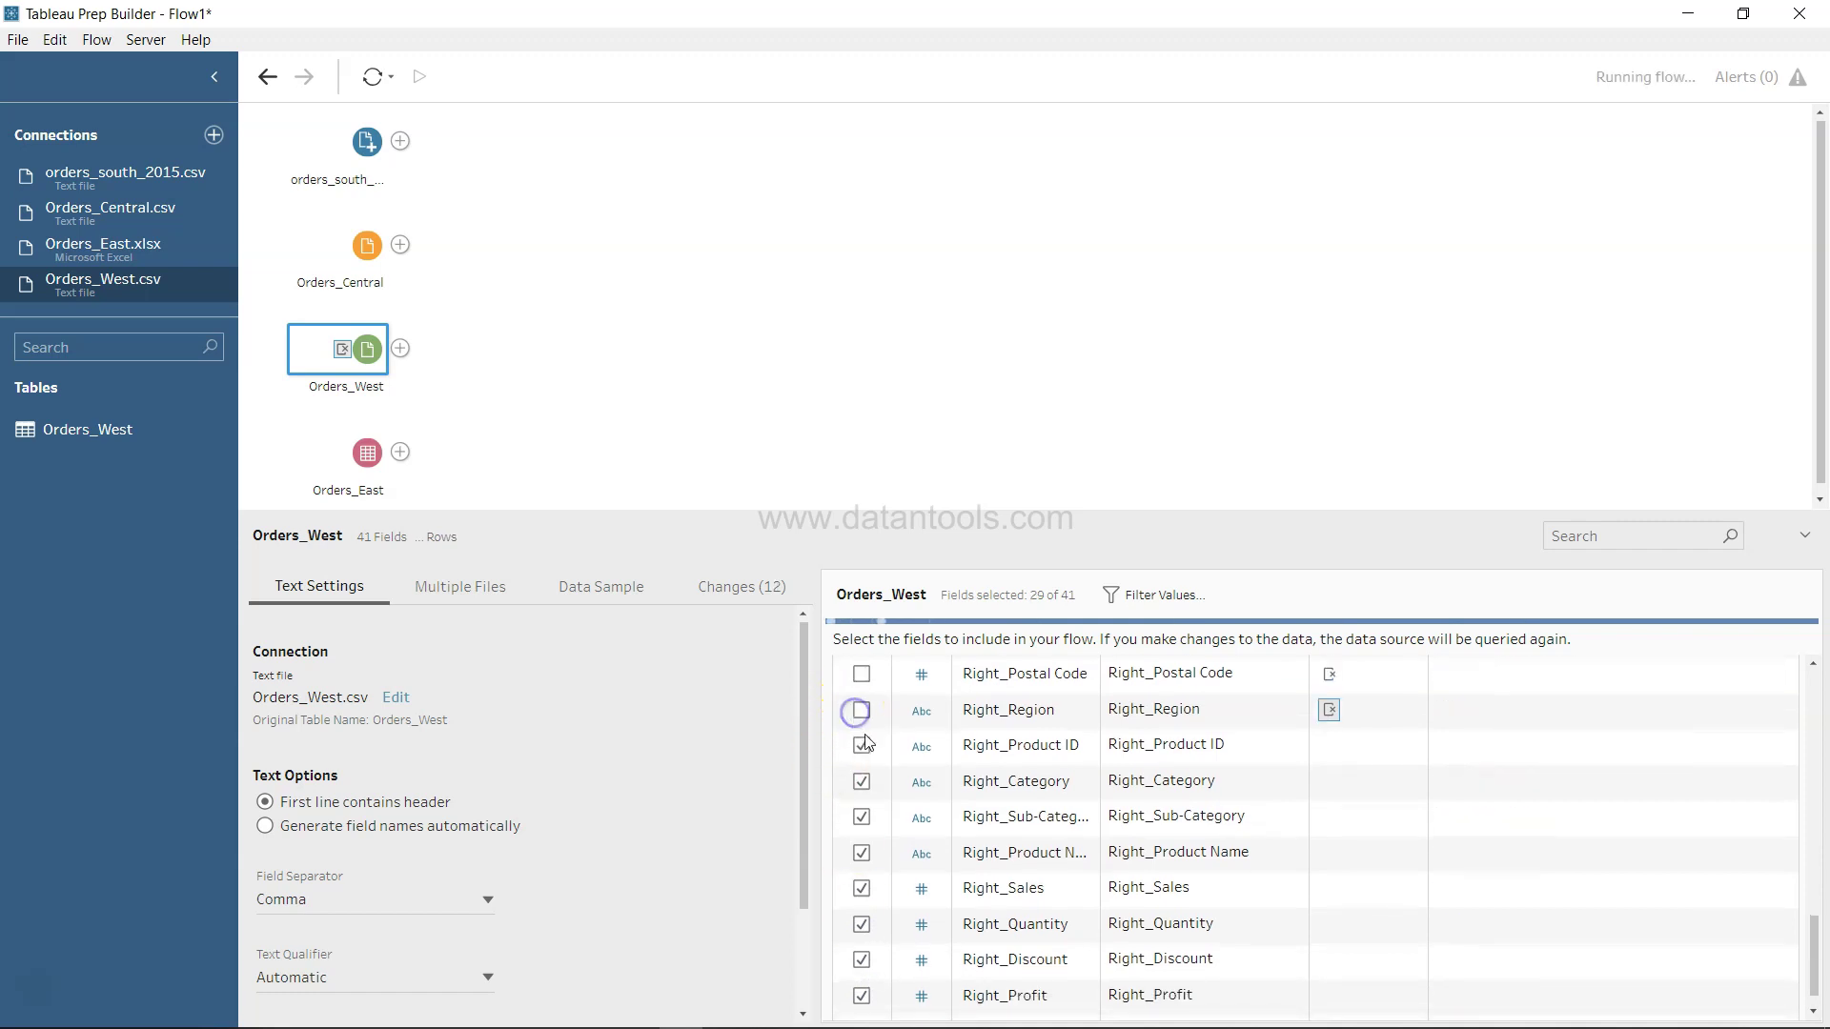
{"action": "left_click", "coordinate": [862, 747]}
{"action": "left_click", "coordinate": [862, 783]}
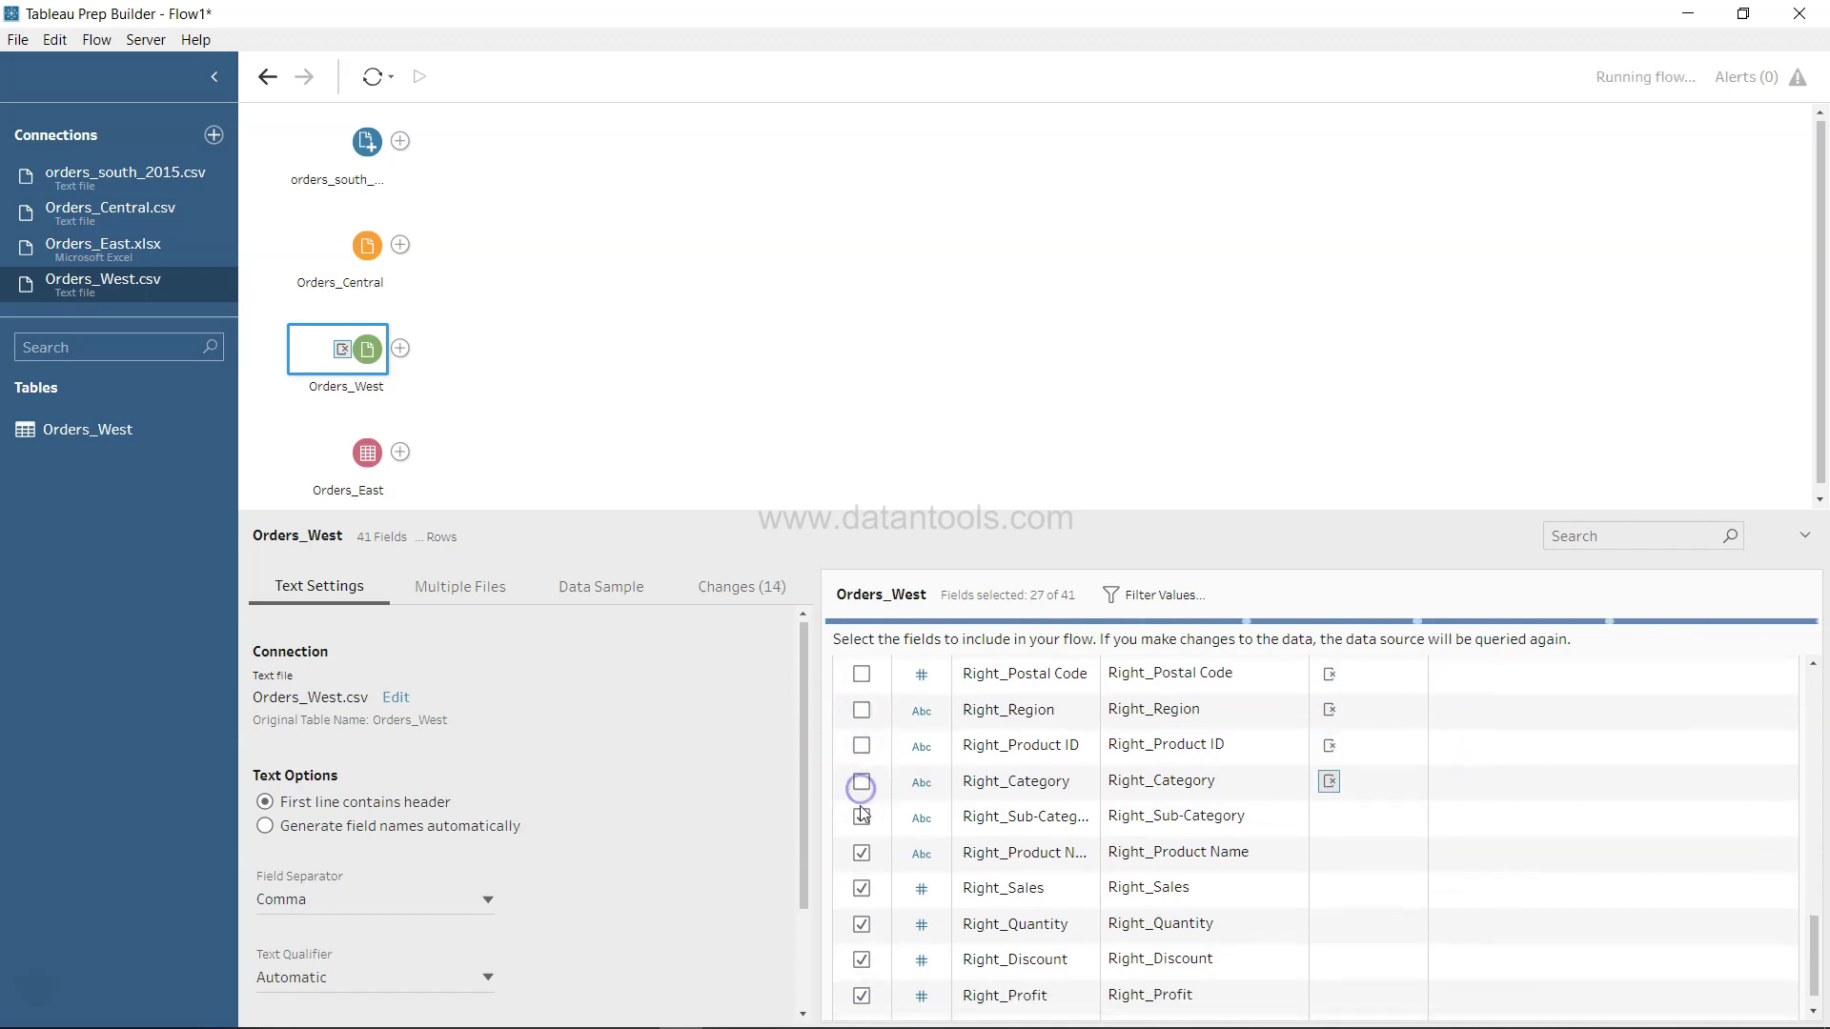
{"action": "left_click", "coordinate": [862, 852]}
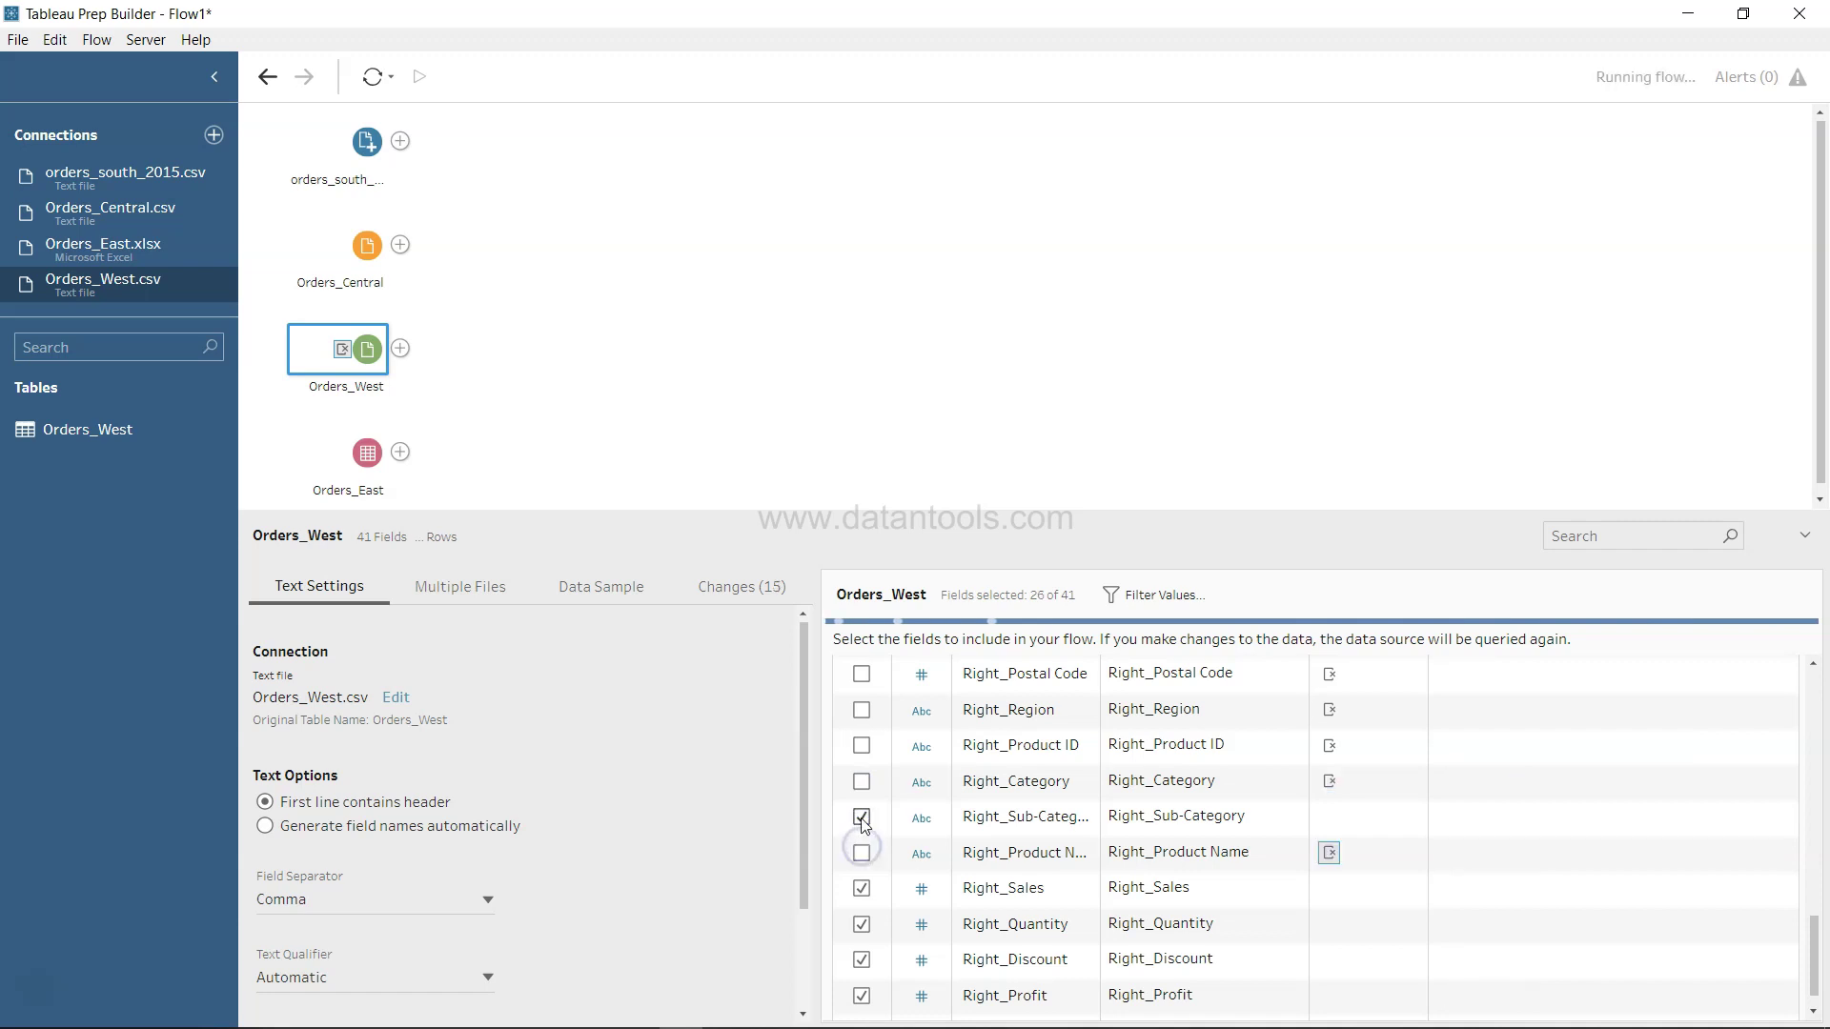
Step: Exclude Right_Sub-Category, Sales, Quantity, Discount and Profit, leaving 21 of 41 fields
{"action": "left_click", "coordinate": [862, 818]}
{"action": "left_click", "coordinate": [861, 888]}
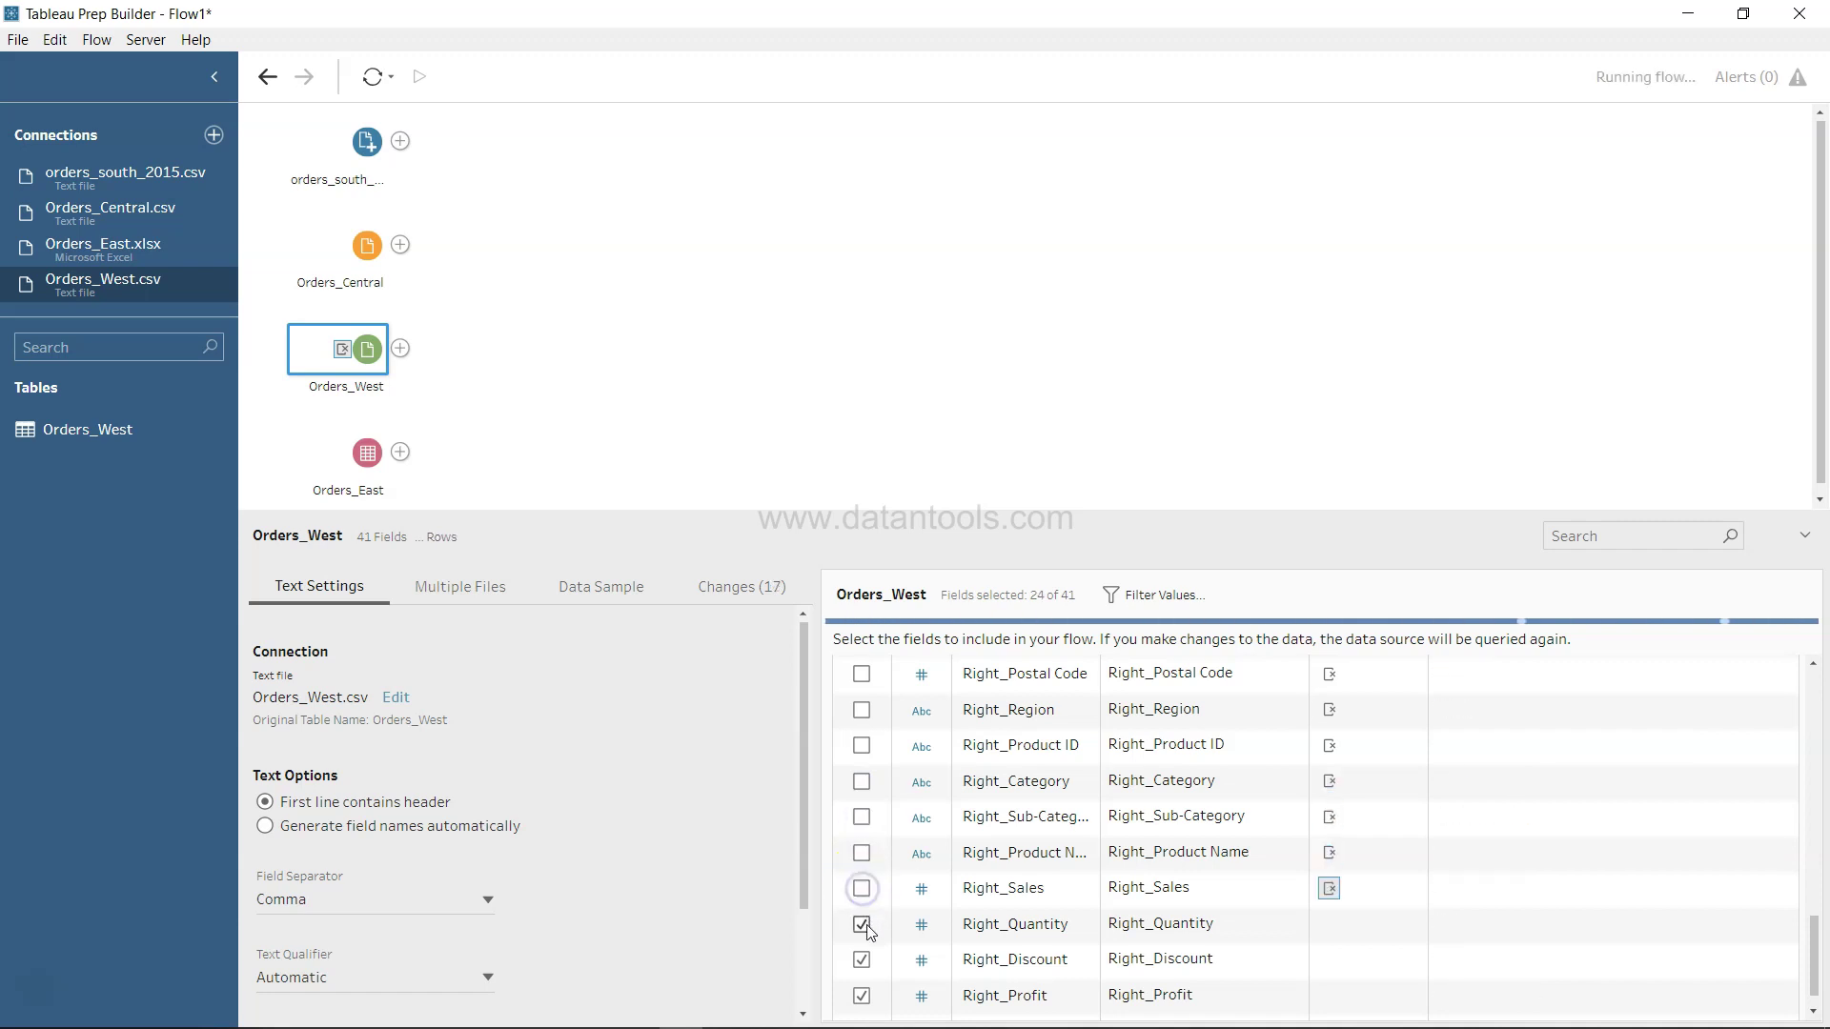
{"action": "left_click", "coordinate": [862, 925]}
{"action": "left_click", "coordinate": [862, 960]}
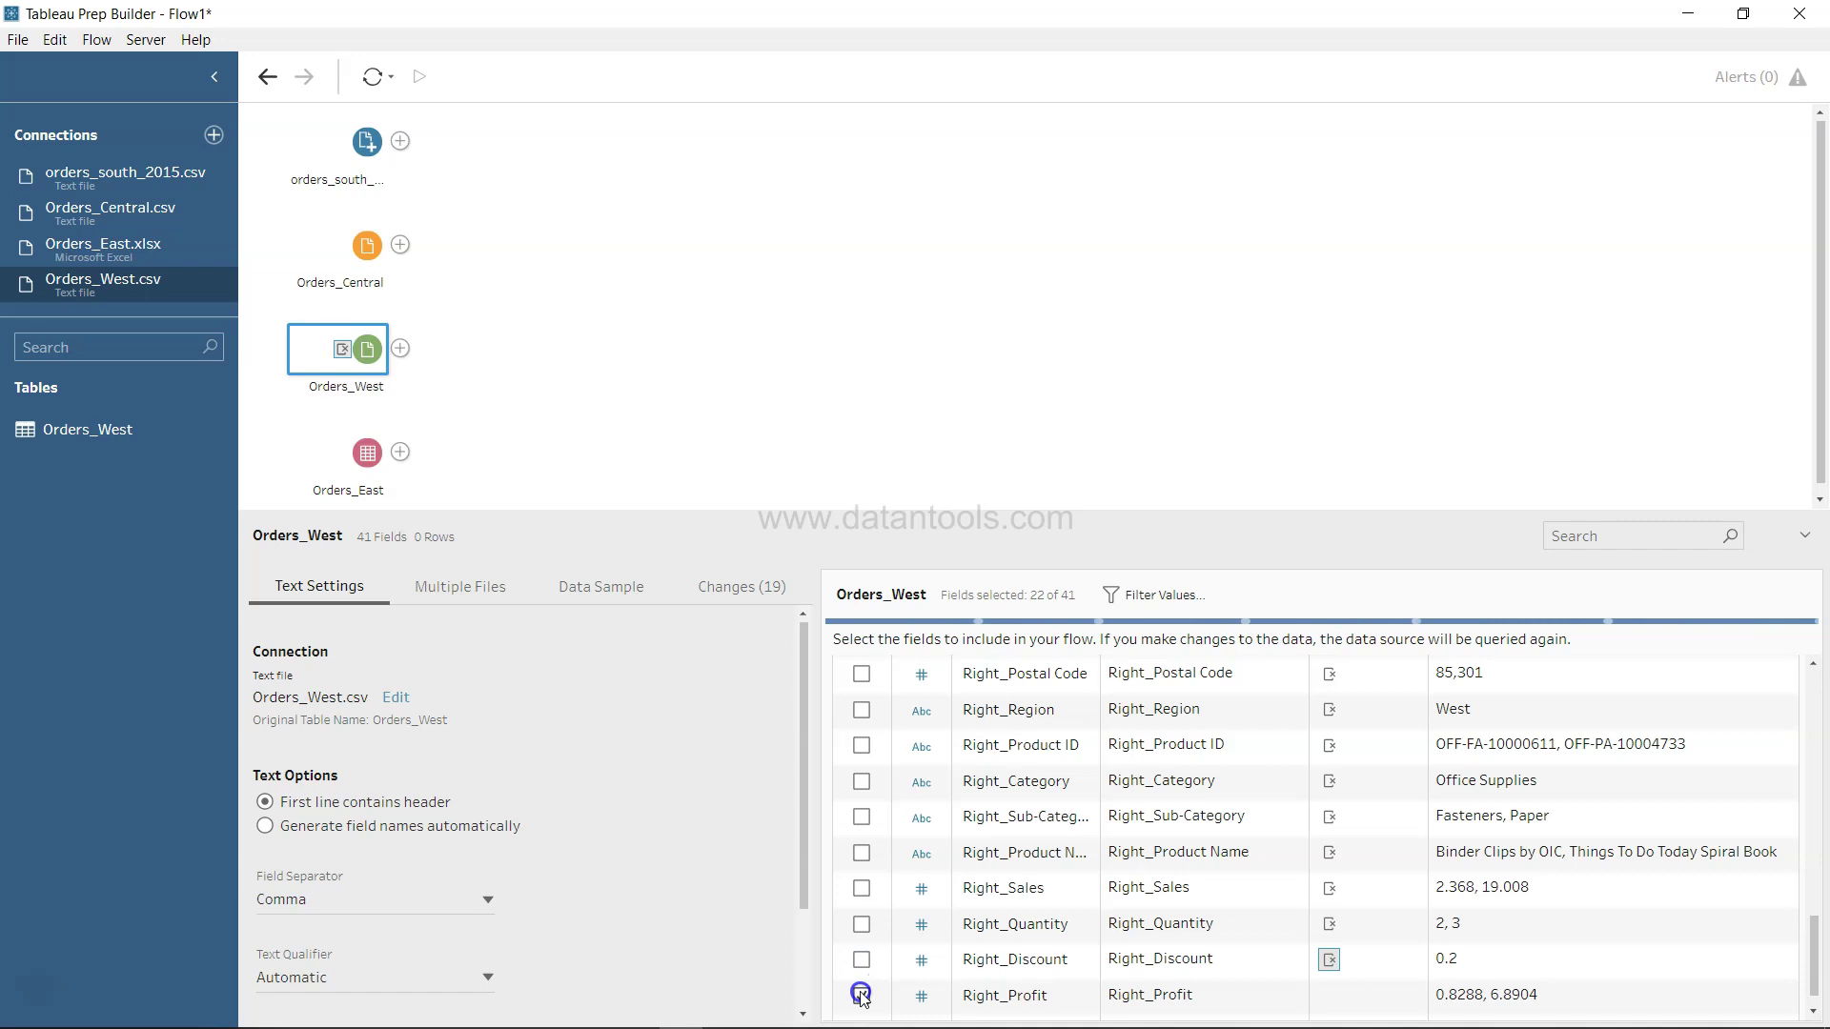
{"action": "left_click", "coordinate": [861, 996]}
{"action": "scroll", "coordinate": [860, 996], "scroll_direction": "down", "scroll_amount": 1}
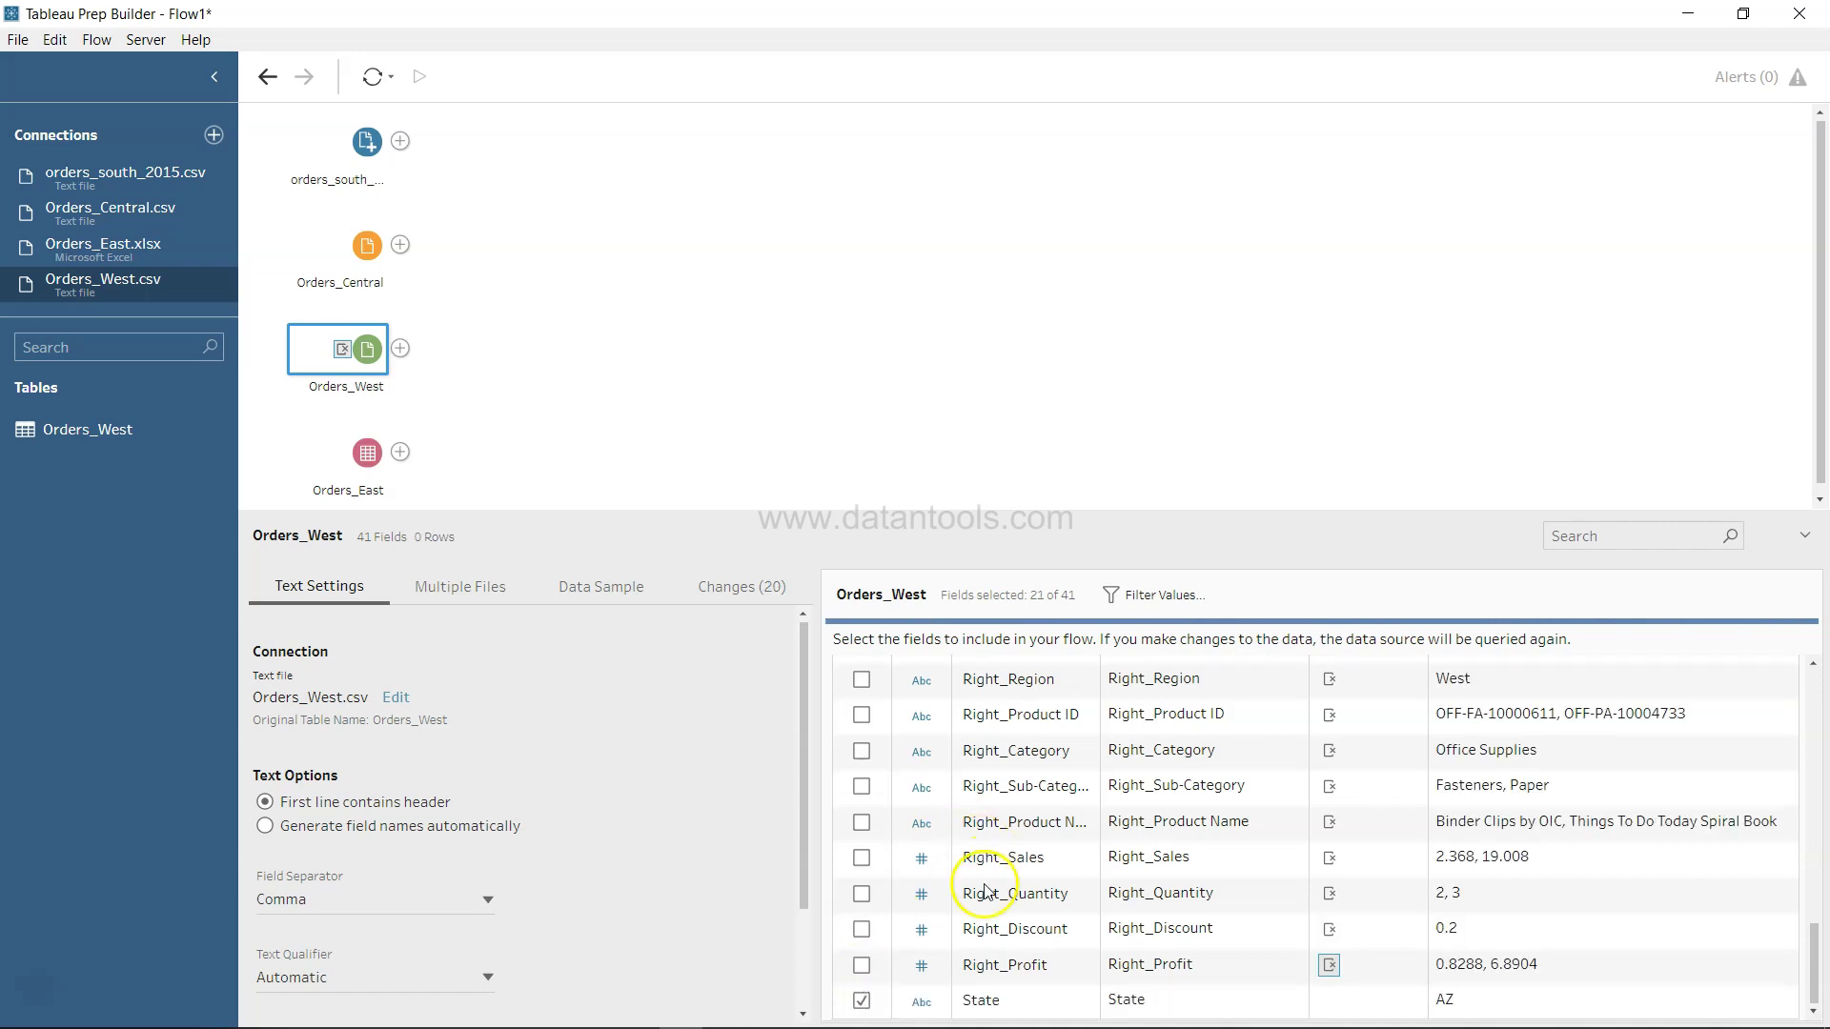
{"action": "scroll", "coordinate": [985, 891], "scroll_direction": "up", "scroll_amount": 5}
{"action": "scroll", "coordinate": [986, 891], "scroll_direction": "down", "scroll_amount": 5}
{"action": "scroll", "coordinate": [986, 891], "scroll_direction": "up", "scroll_amount": 5}
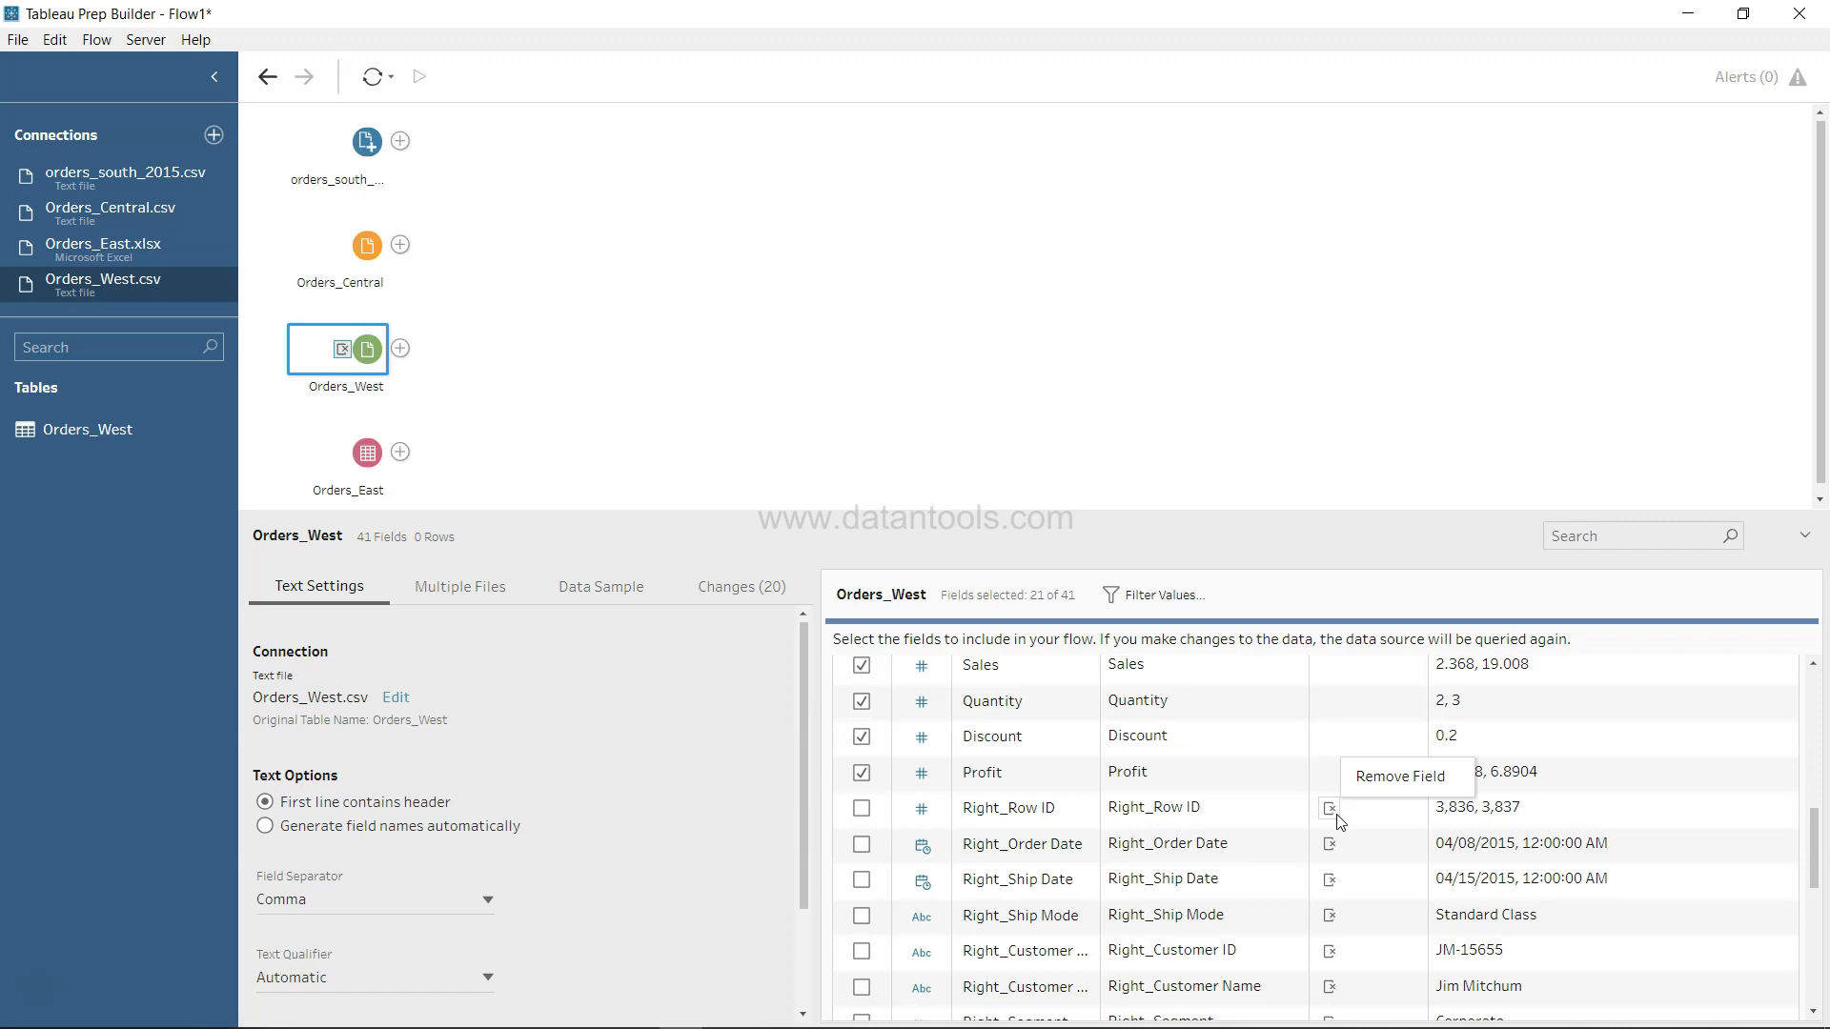
{"action": "scroll", "coordinate": [1341, 822], "scroll_direction": "up", "scroll_amount": 5}
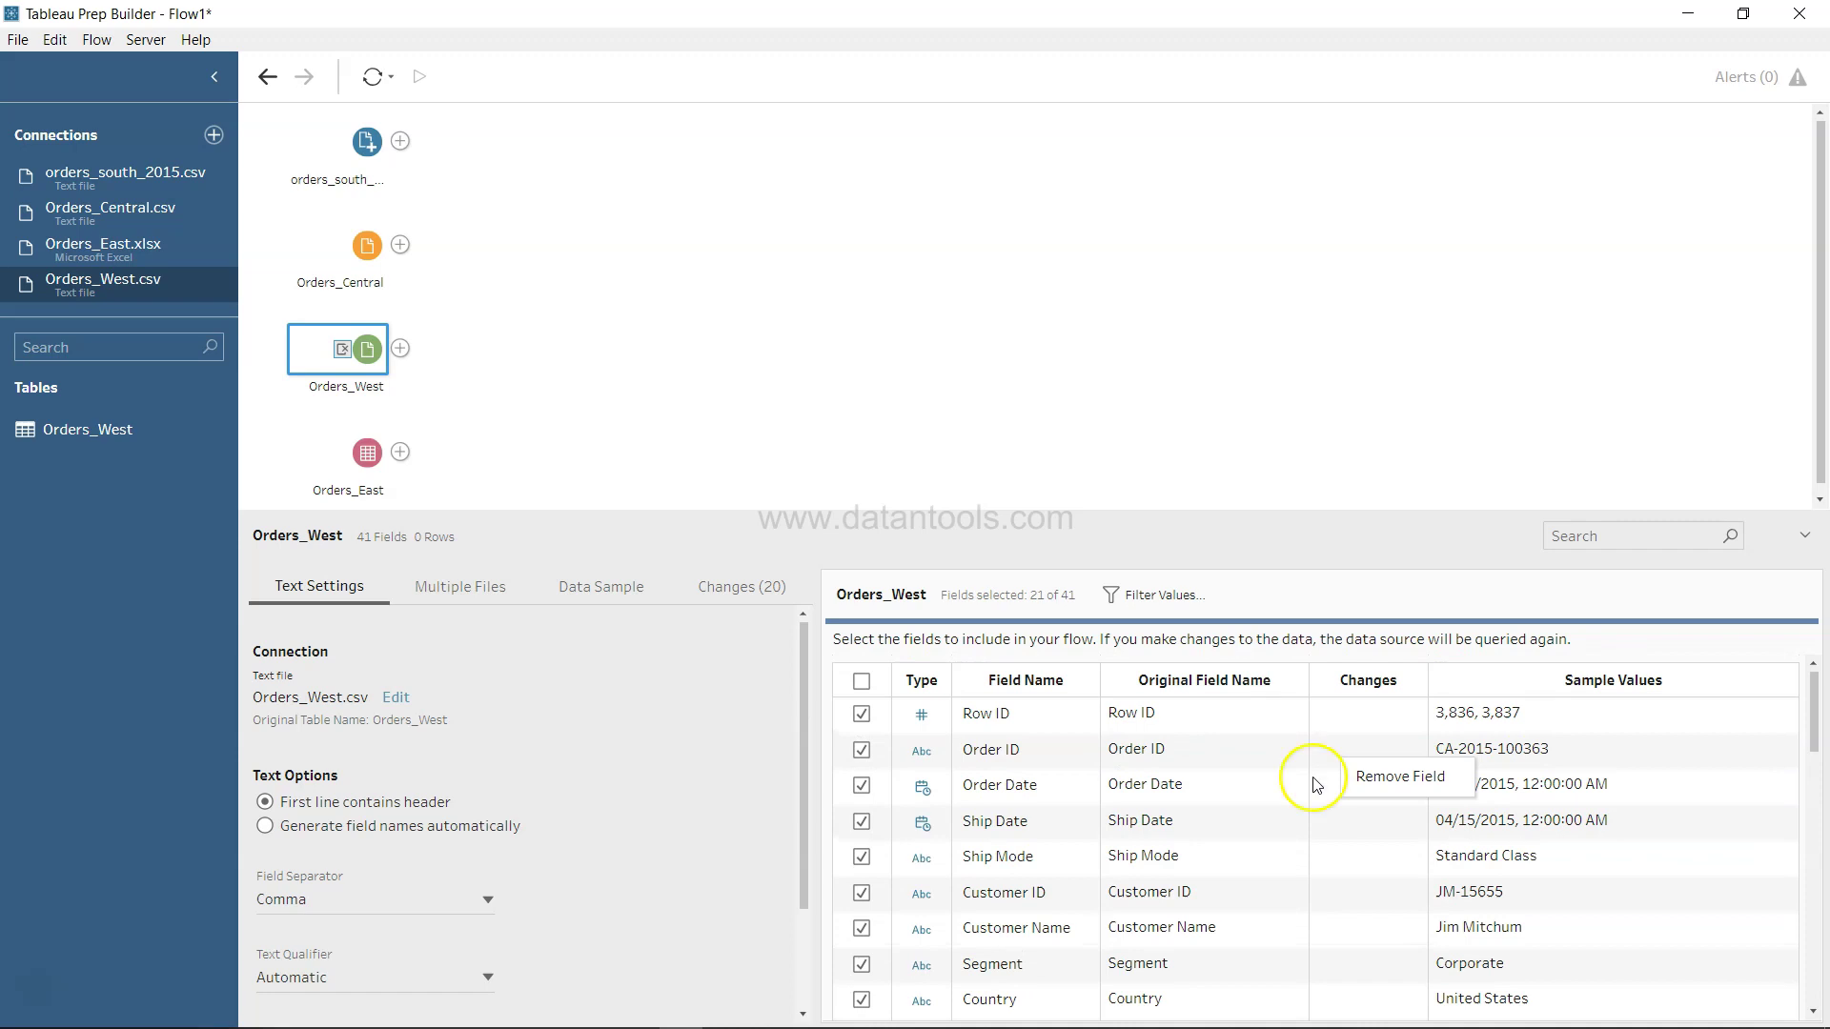
Step: Show Orders_East's 21 fields down to Sales, a text field with USD-prefixed values
{"action": "left_click", "coordinate": [374, 473]}
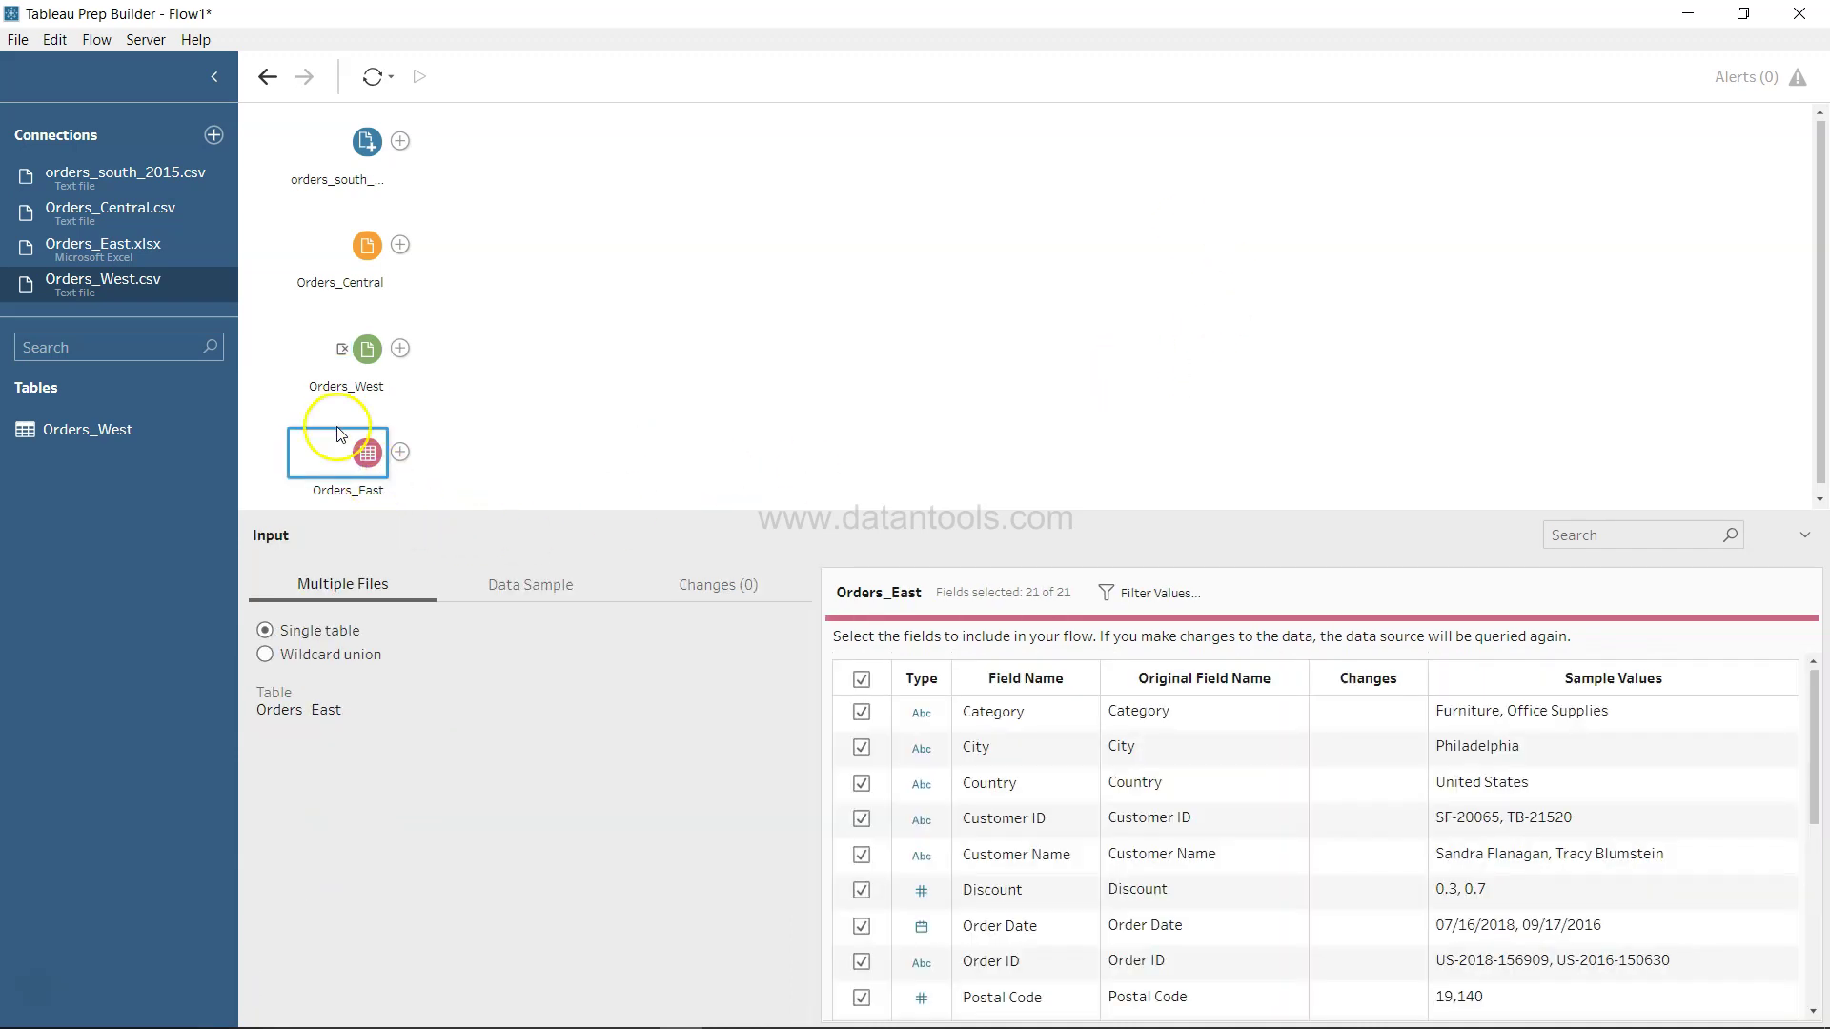
{"action": "scroll", "coordinate": [1068, 815], "scroll_direction": "down", "scroll_amount": 1}
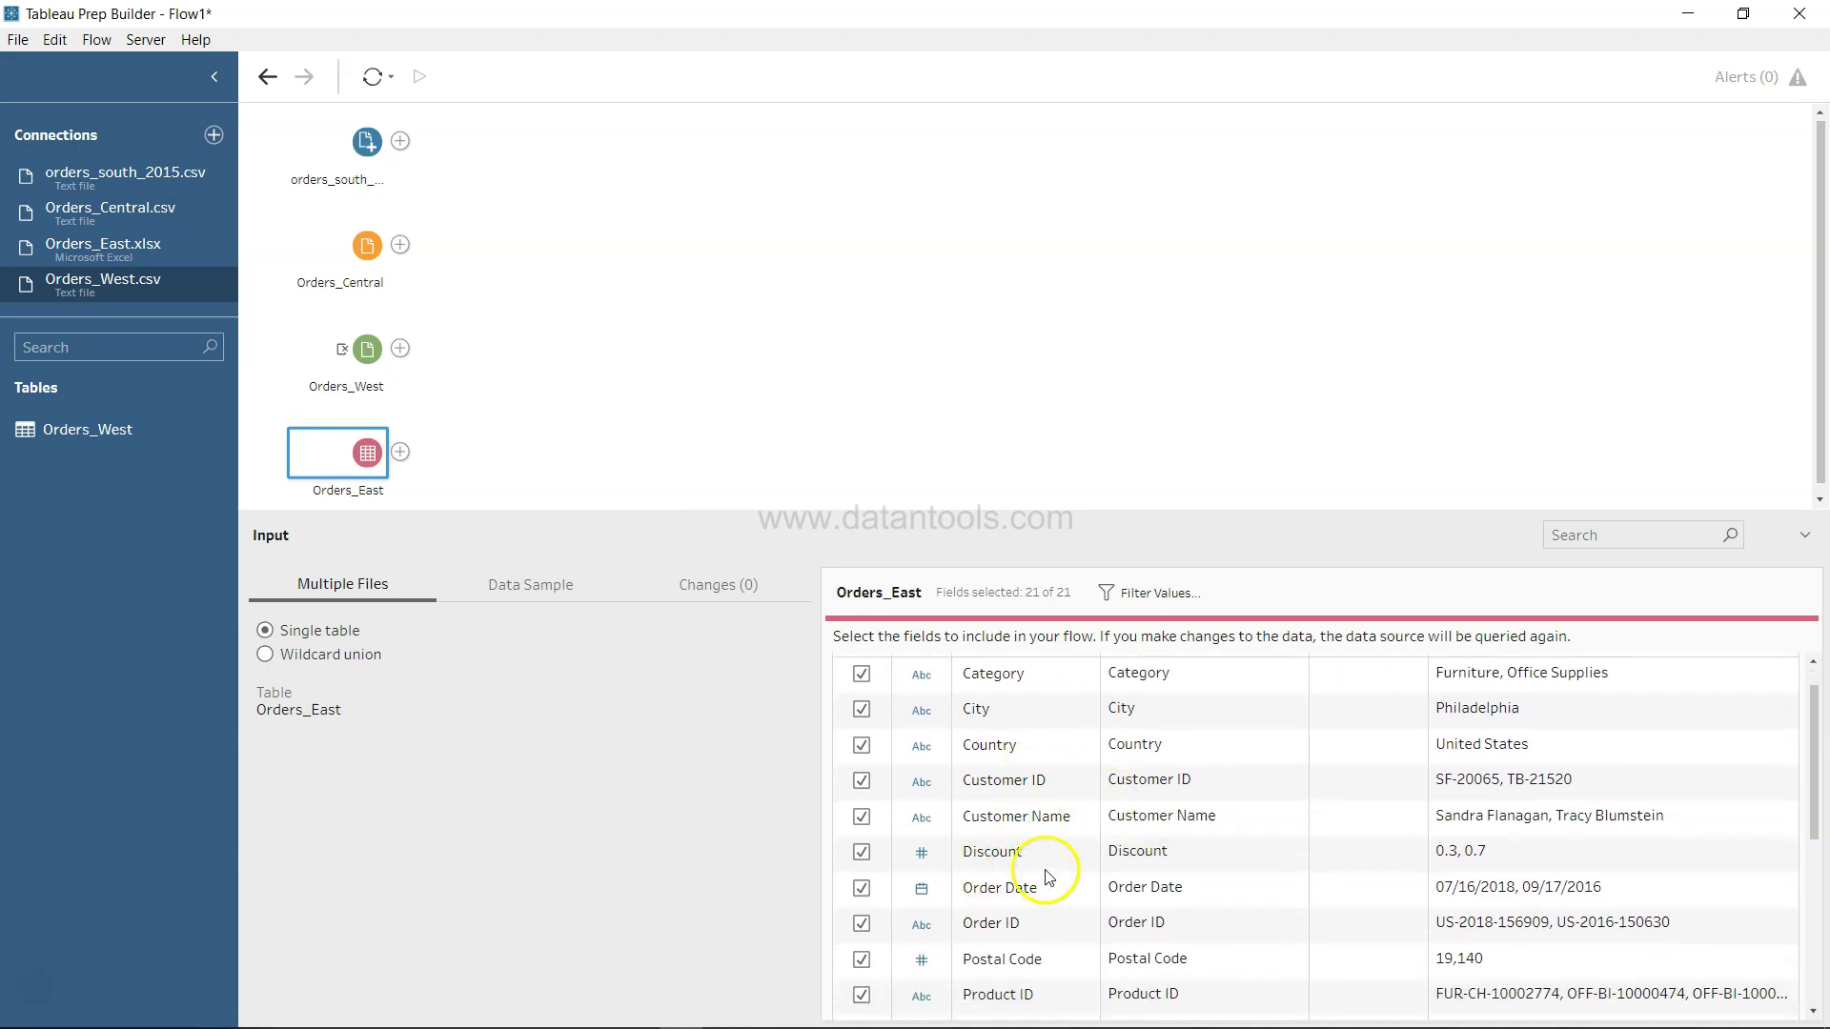
{"action": "scroll", "coordinate": [1056, 892], "scroll_direction": "down", "scroll_amount": 3}
{"action": "scroll", "coordinate": [1058, 896], "scroll_direction": "down", "scroll_amount": 3}
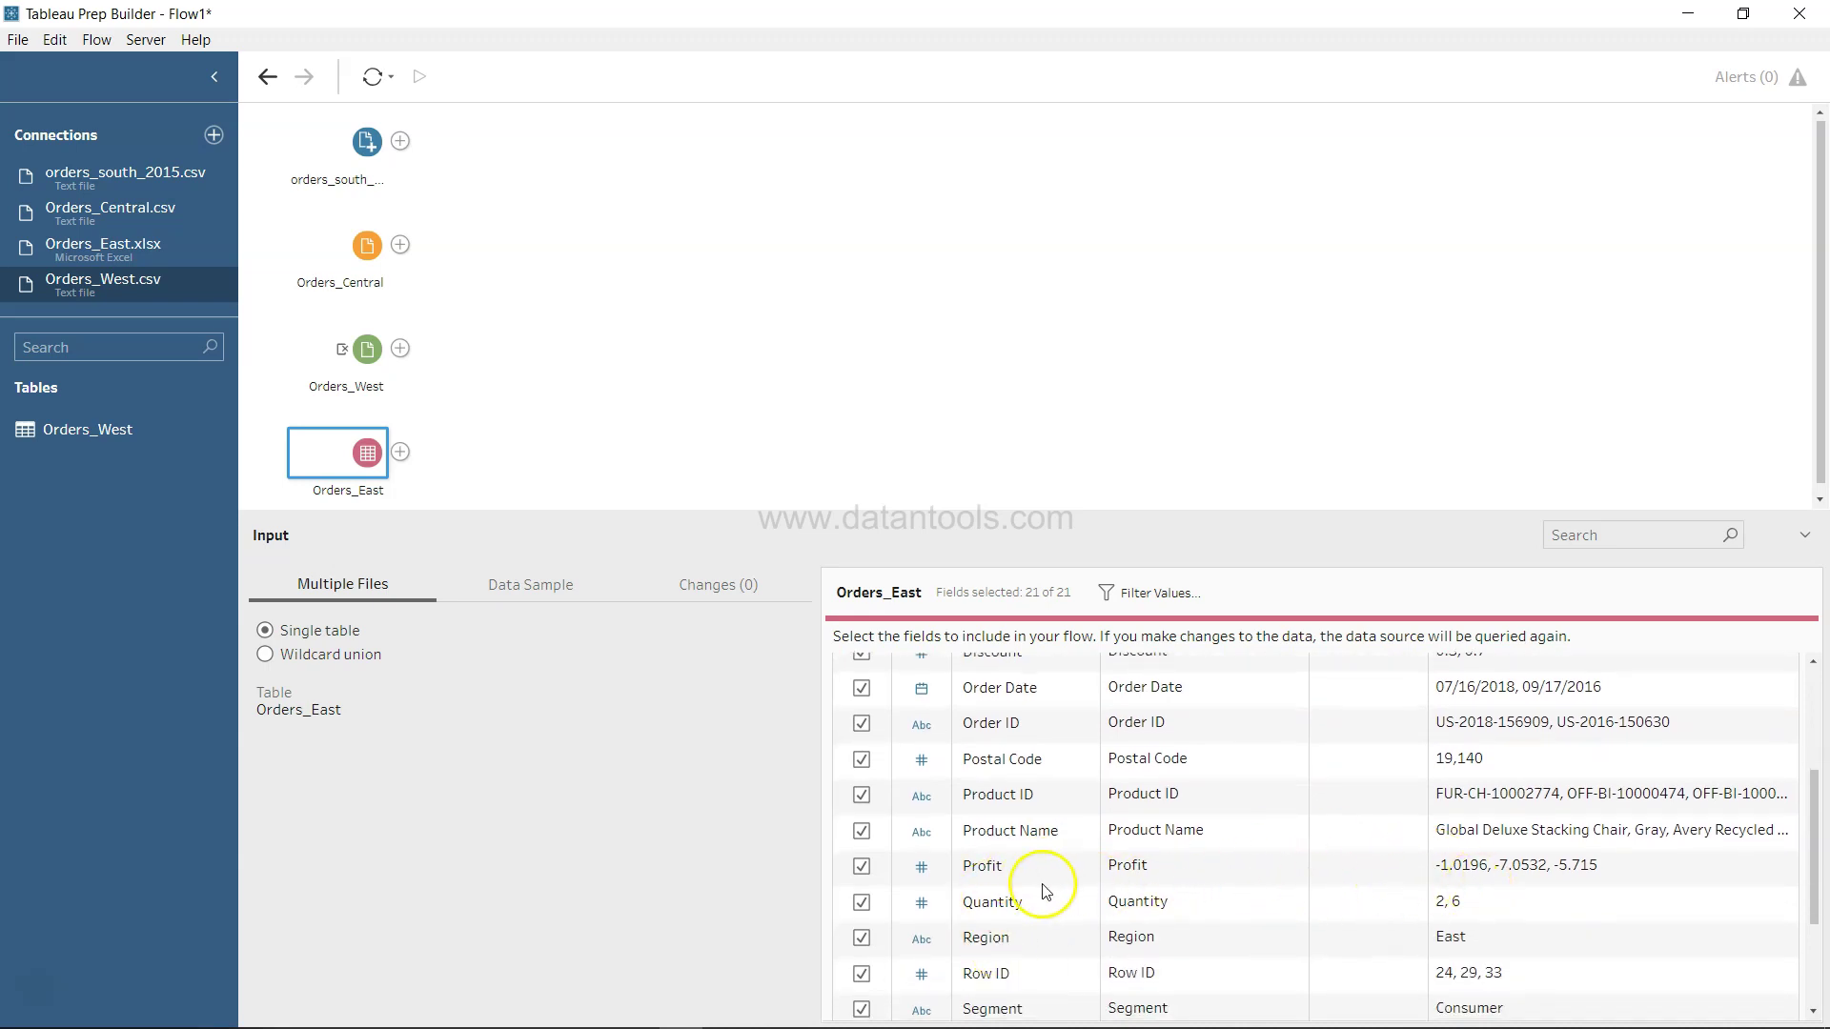
{"action": "scroll", "coordinate": [1046, 888], "scroll_direction": "down", "scroll_amount": 1}
{"action": "scroll", "coordinate": [1046, 891], "scroll_direction": "down", "scroll_amount": 5}
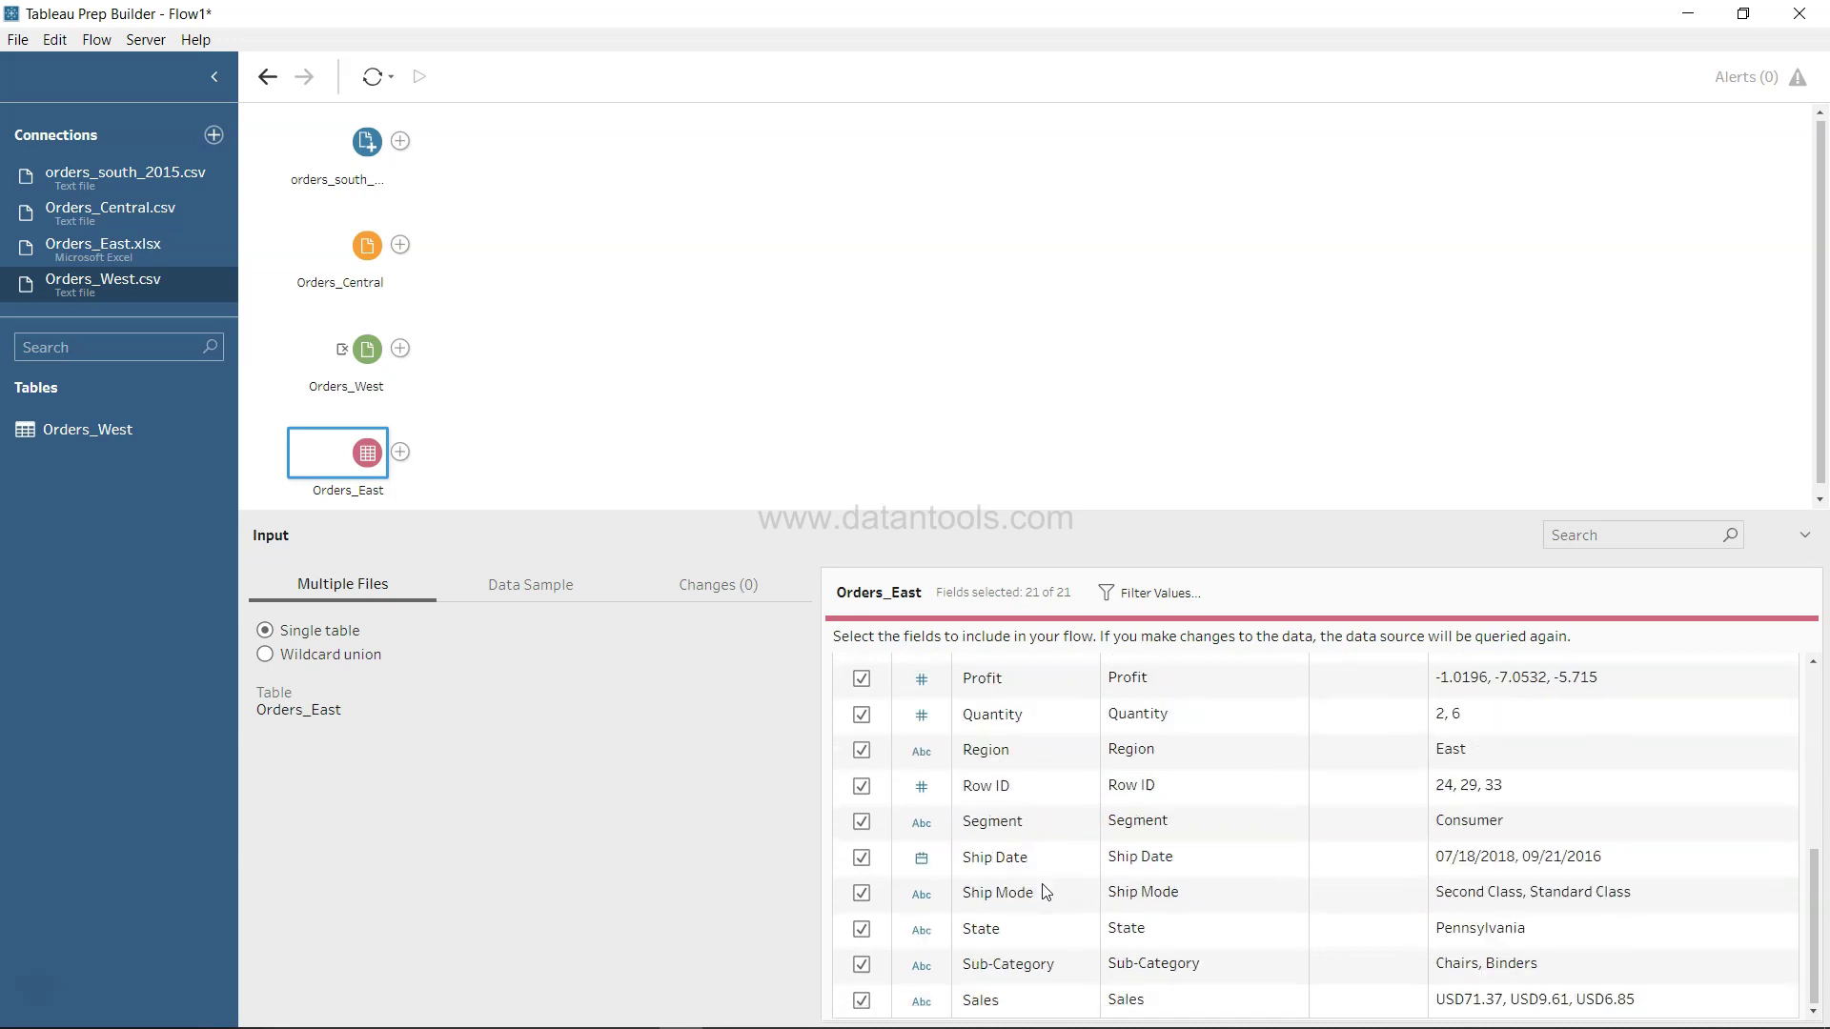
{"action": "scroll", "coordinate": [994, 878], "scroll_direction": "up", "scroll_amount": 5}
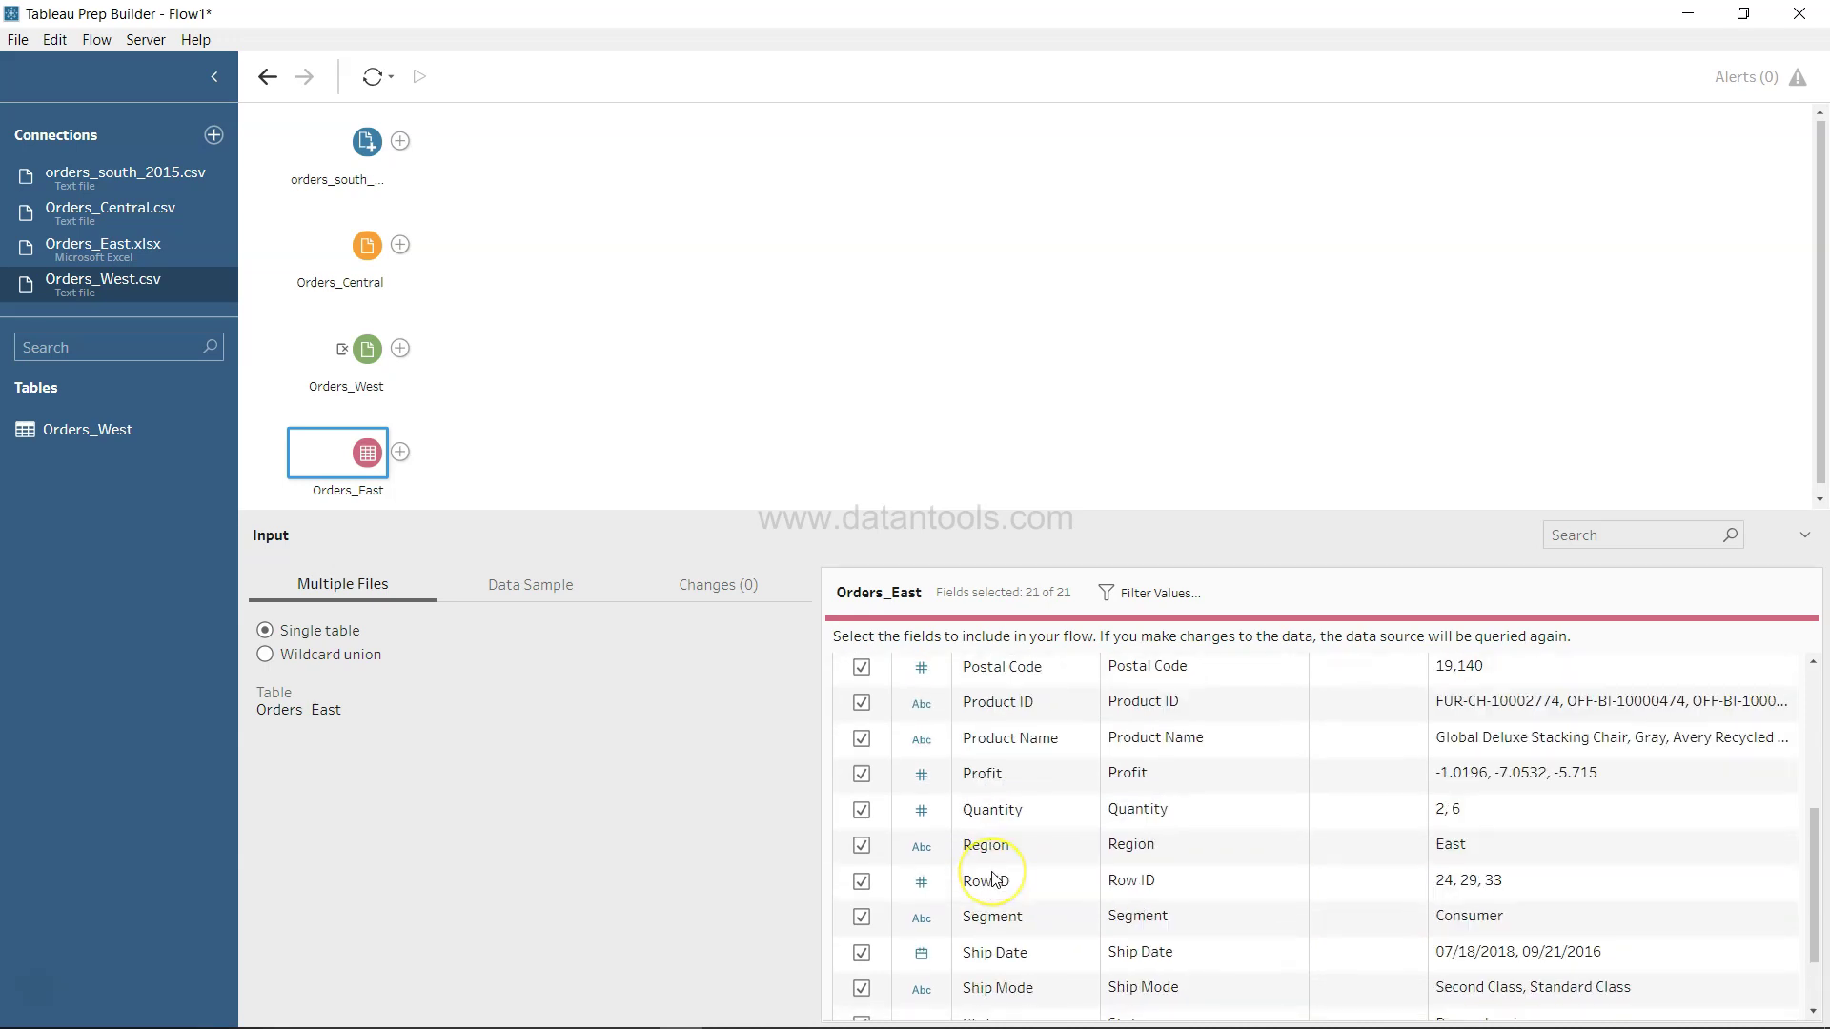
{"action": "scroll", "coordinate": [994, 879], "scroll_direction": "up", "scroll_amount": 3}
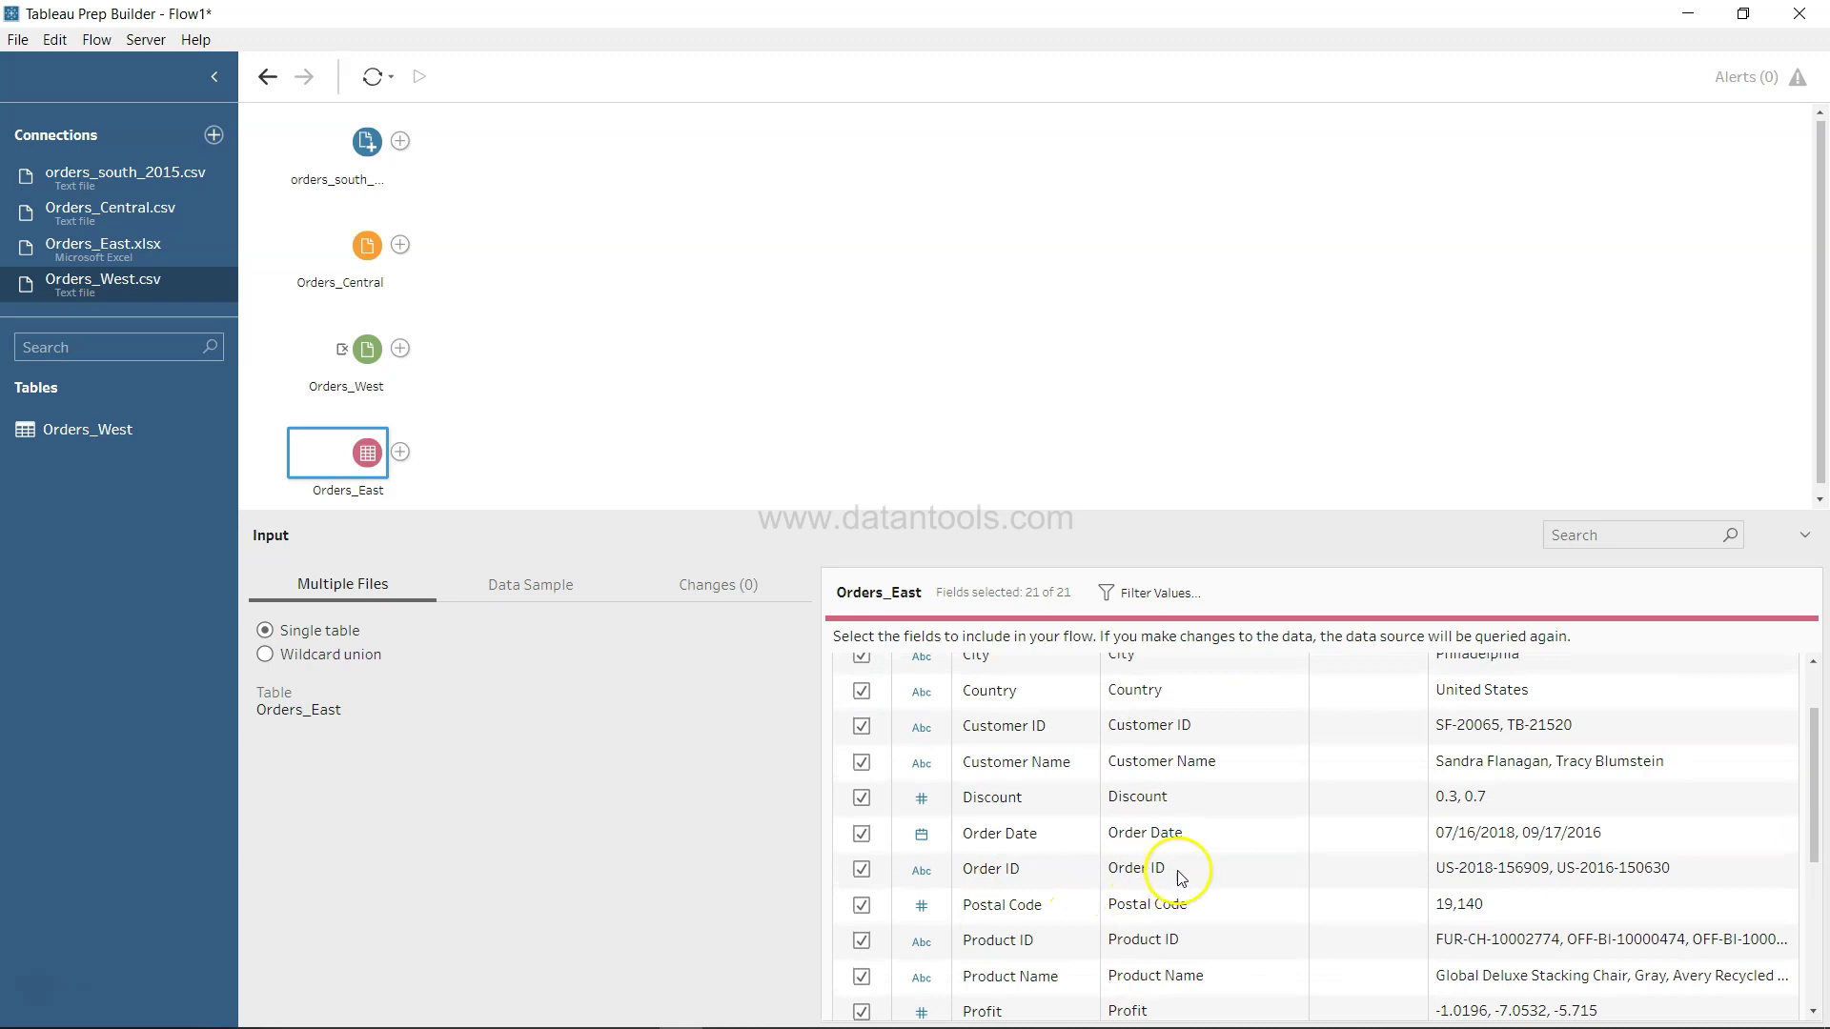
{"action": "scroll", "coordinate": [1071, 834], "scroll_direction": "down", "scroll_amount": 9}
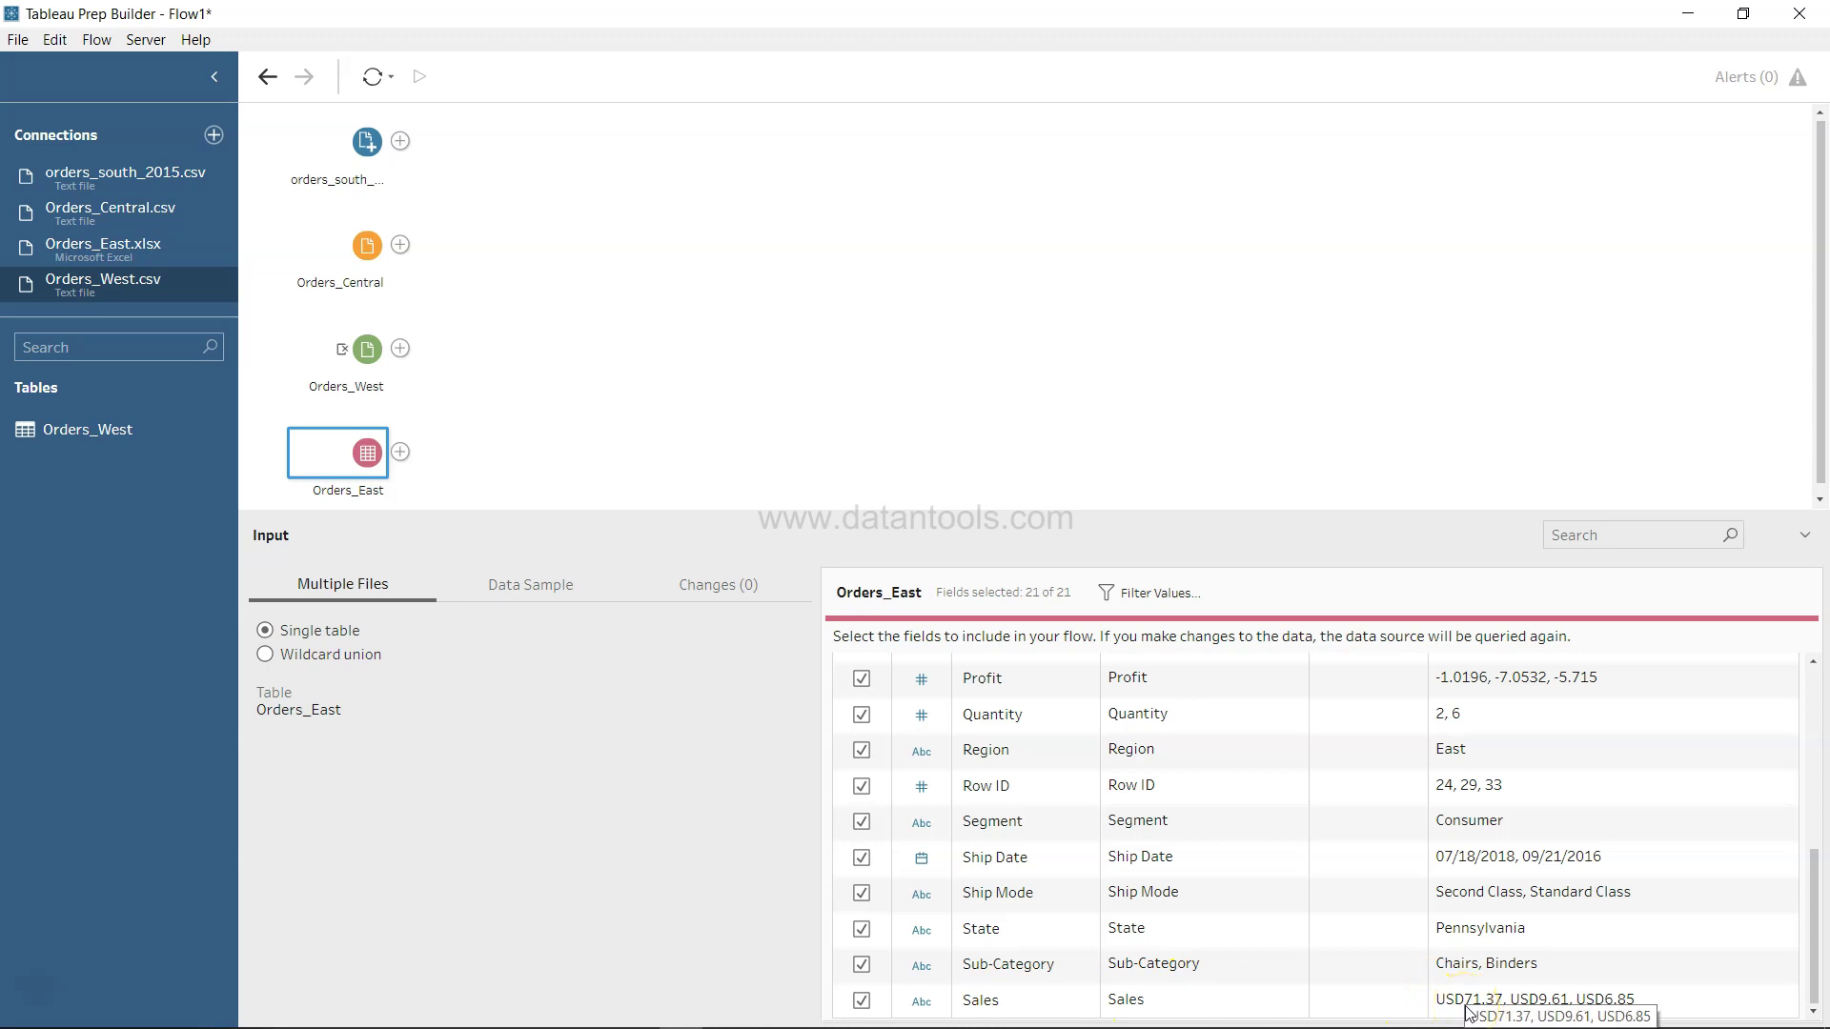
Step: Review the list of removed Orders_West fields and its Sales sample values
{"action": "left_click", "coordinate": [349, 356]}
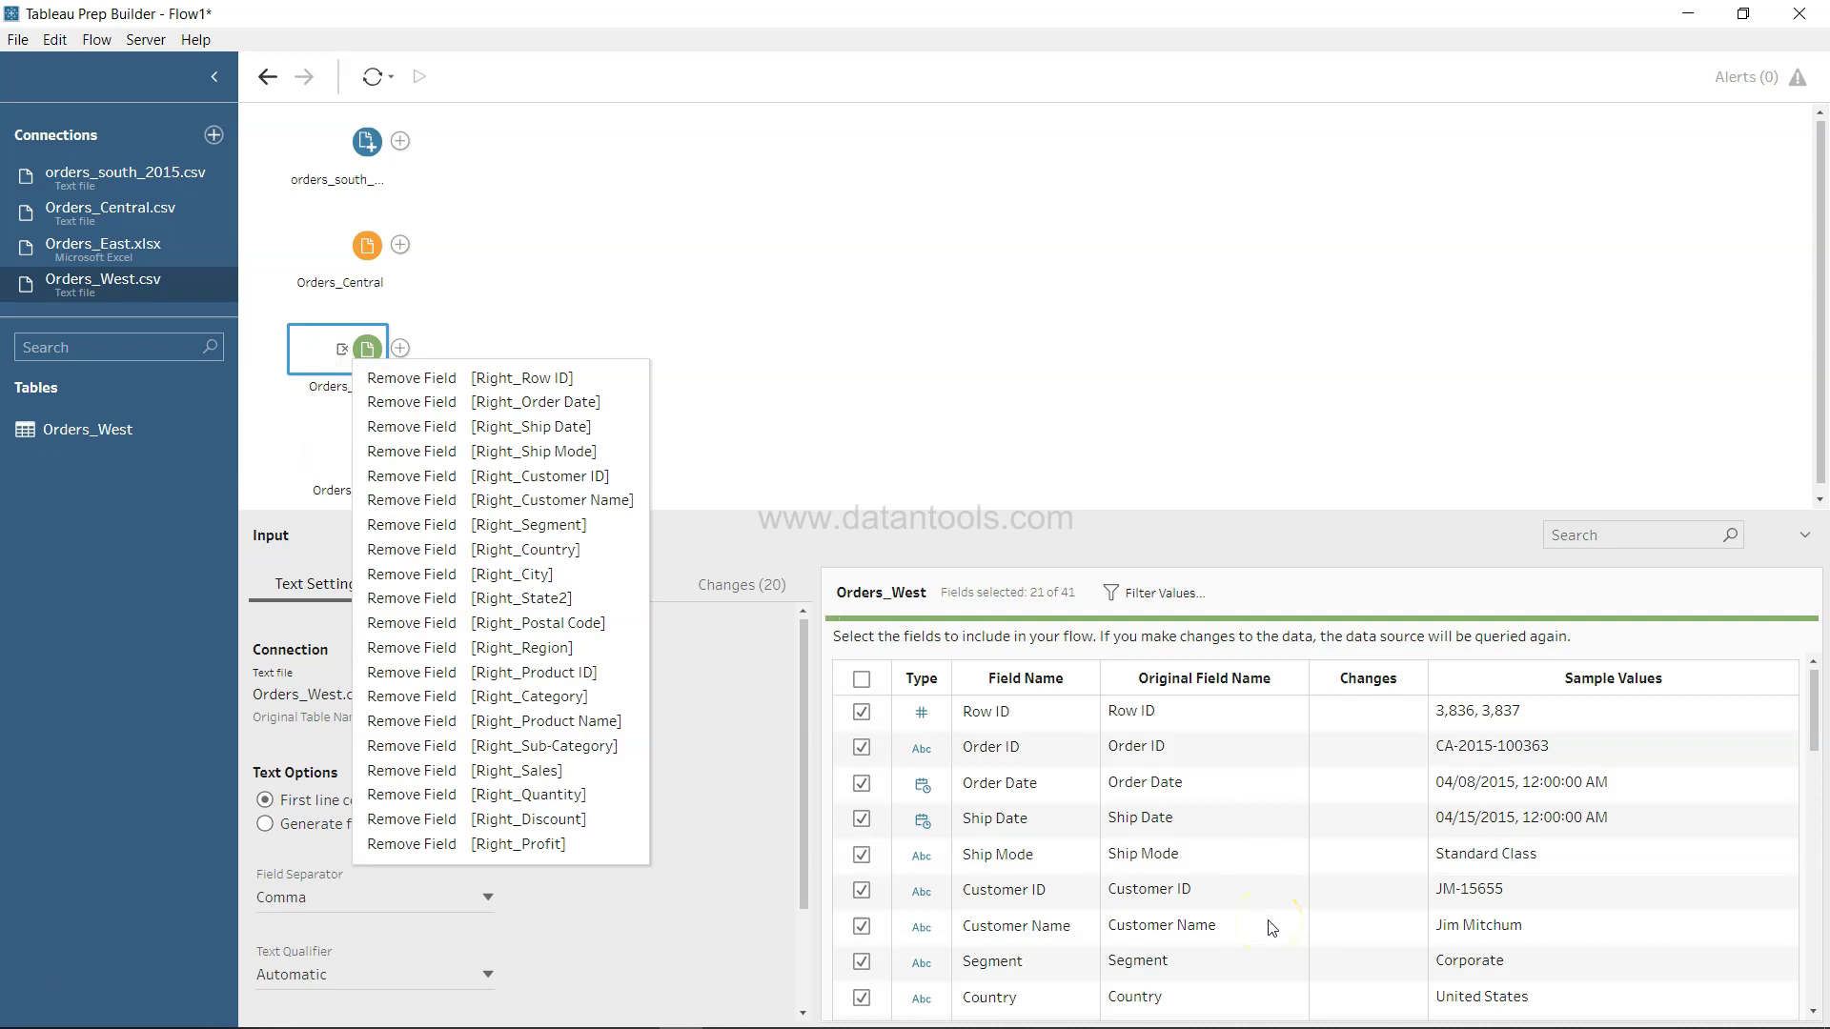
{"action": "scroll", "coordinate": [1273, 927], "scroll_direction": "down", "scroll_amount": 5}
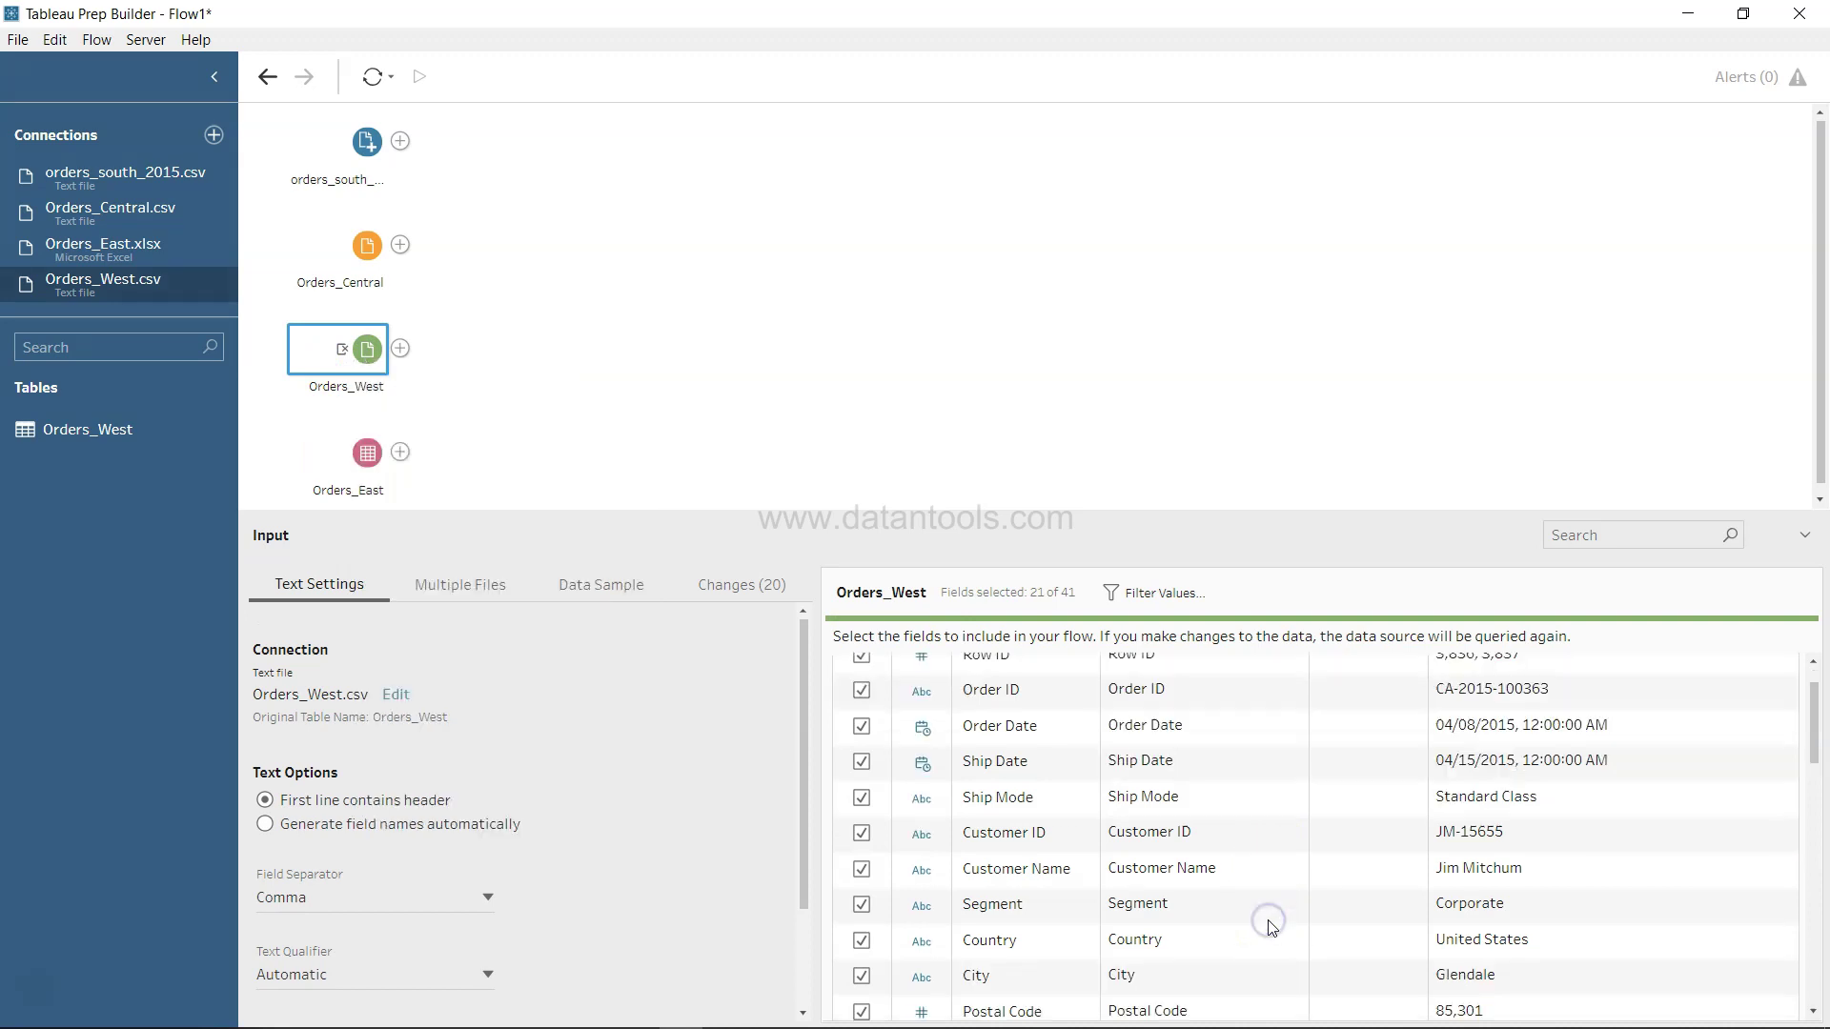
{"action": "scroll", "coordinate": [1273, 927], "scroll_direction": "down", "scroll_amount": 3}
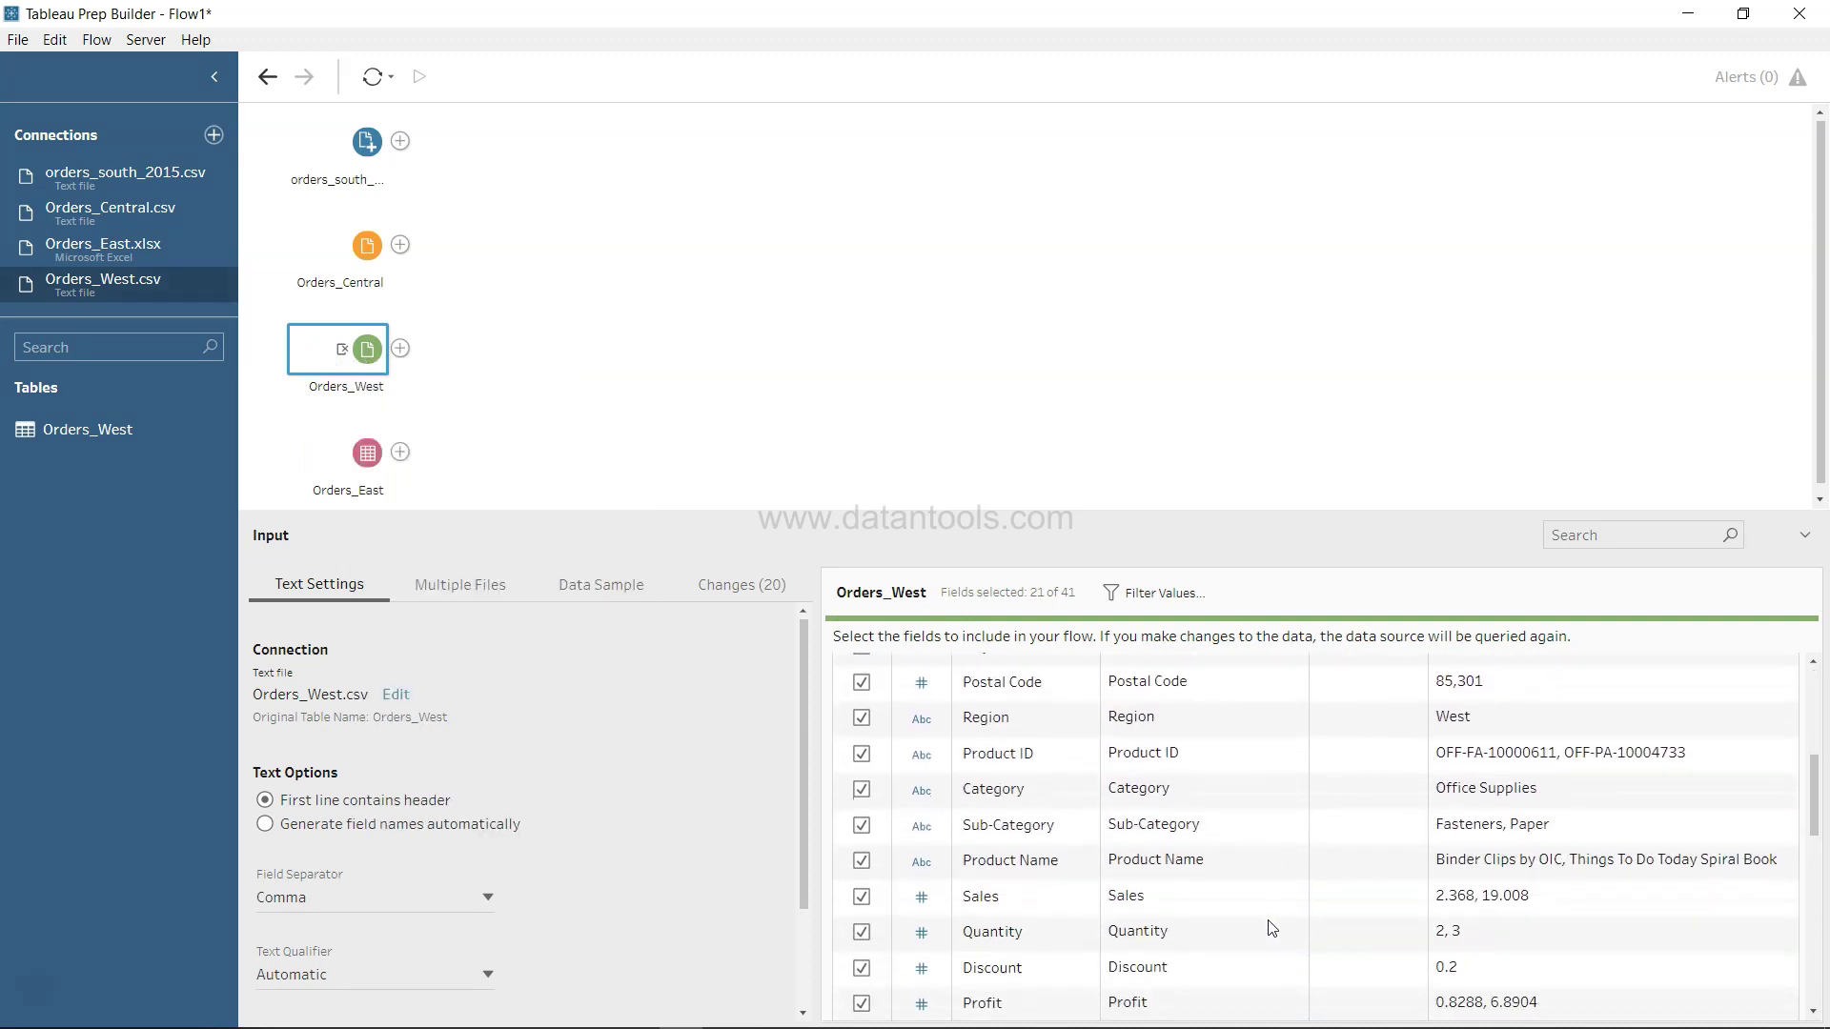
{"action": "left_click", "coordinate": [1486, 896]}
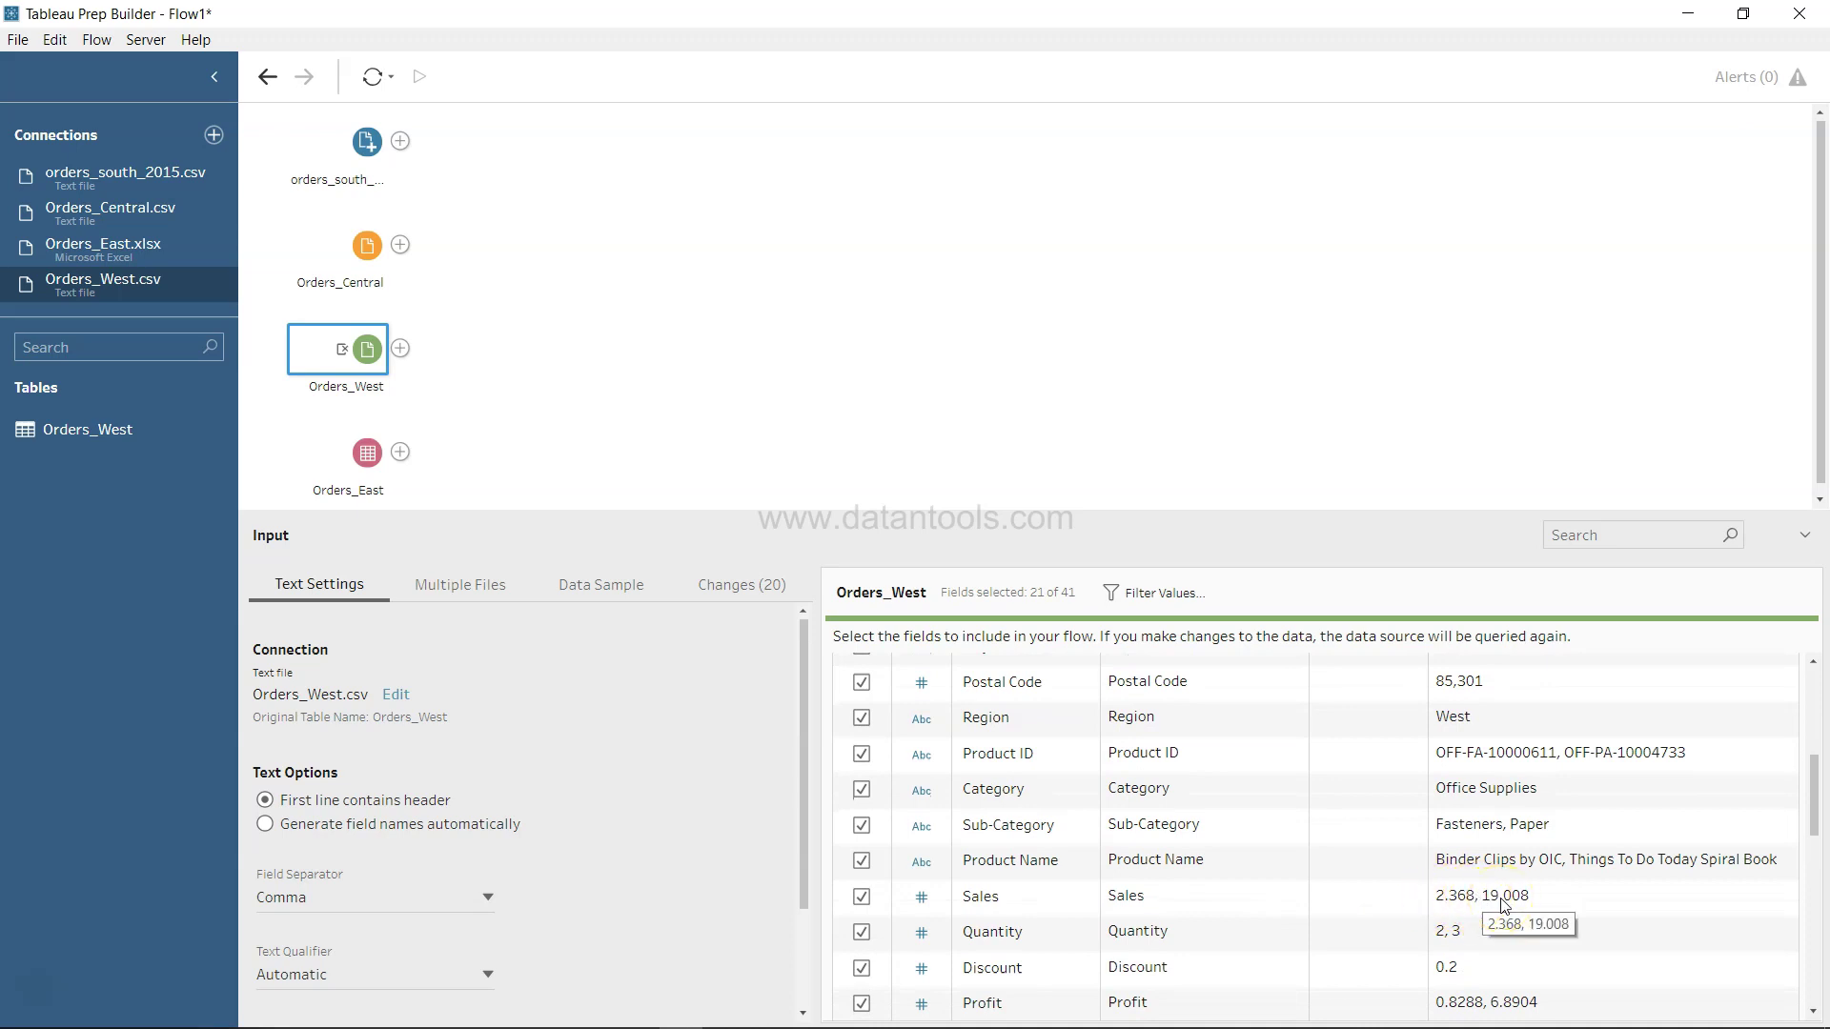
Step: Compare Sales in Orders_Central and orders_south_2015, where Sales is stored as a number
{"action": "left_click", "coordinate": [370, 250]}
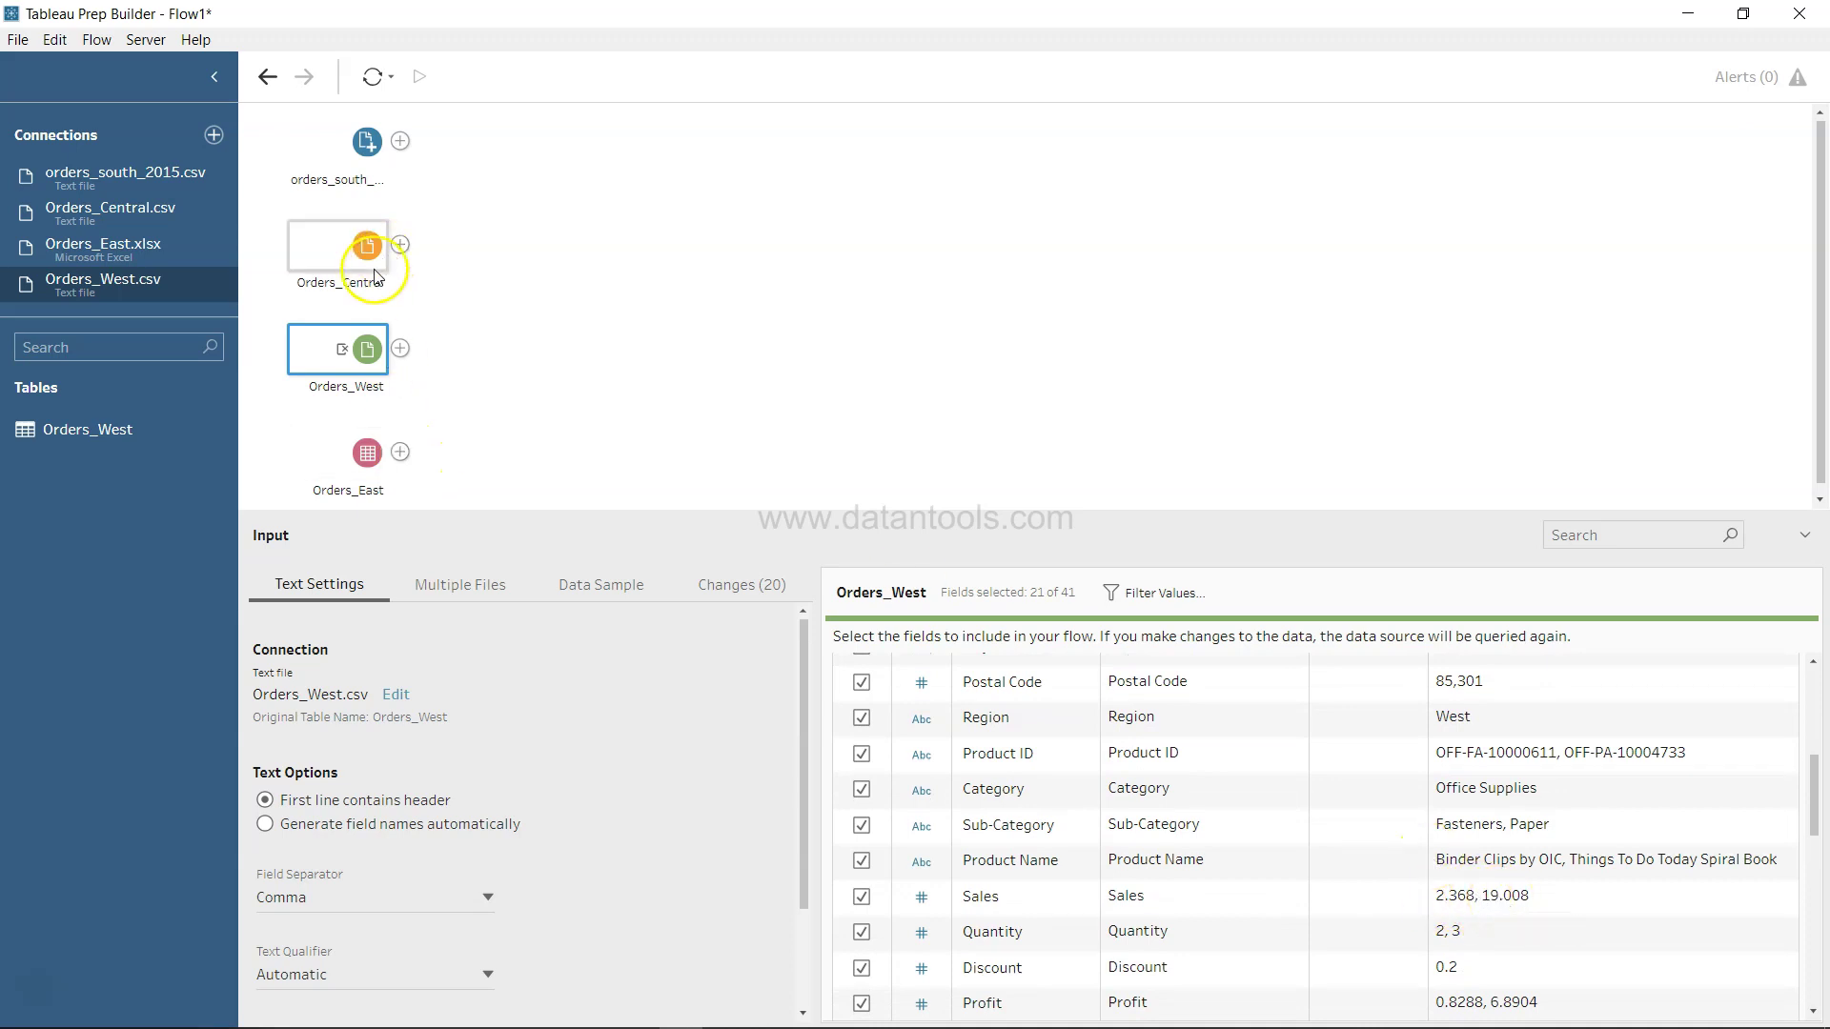
{"action": "scroll", "coordinate": [1096, 949], "scroll_direction": "down", "scroll_amount": 8}
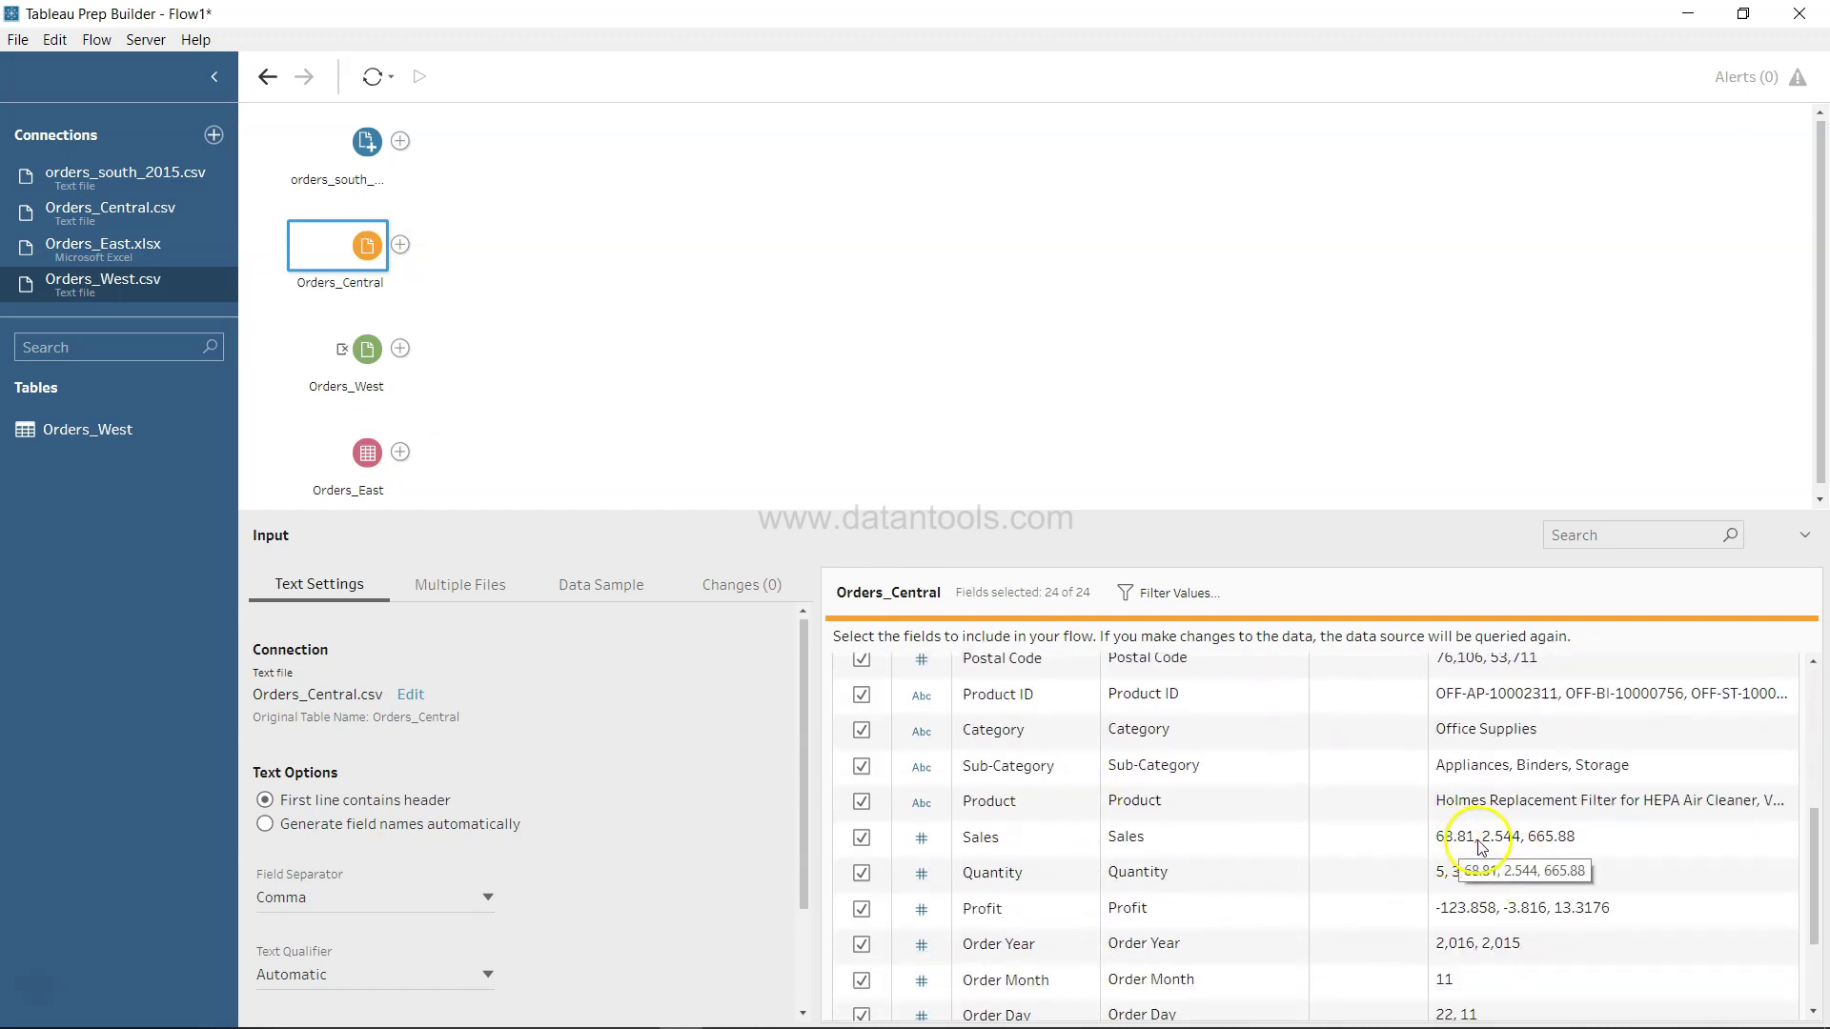
{"action": "left_click", "coordinate": [331, 165]}
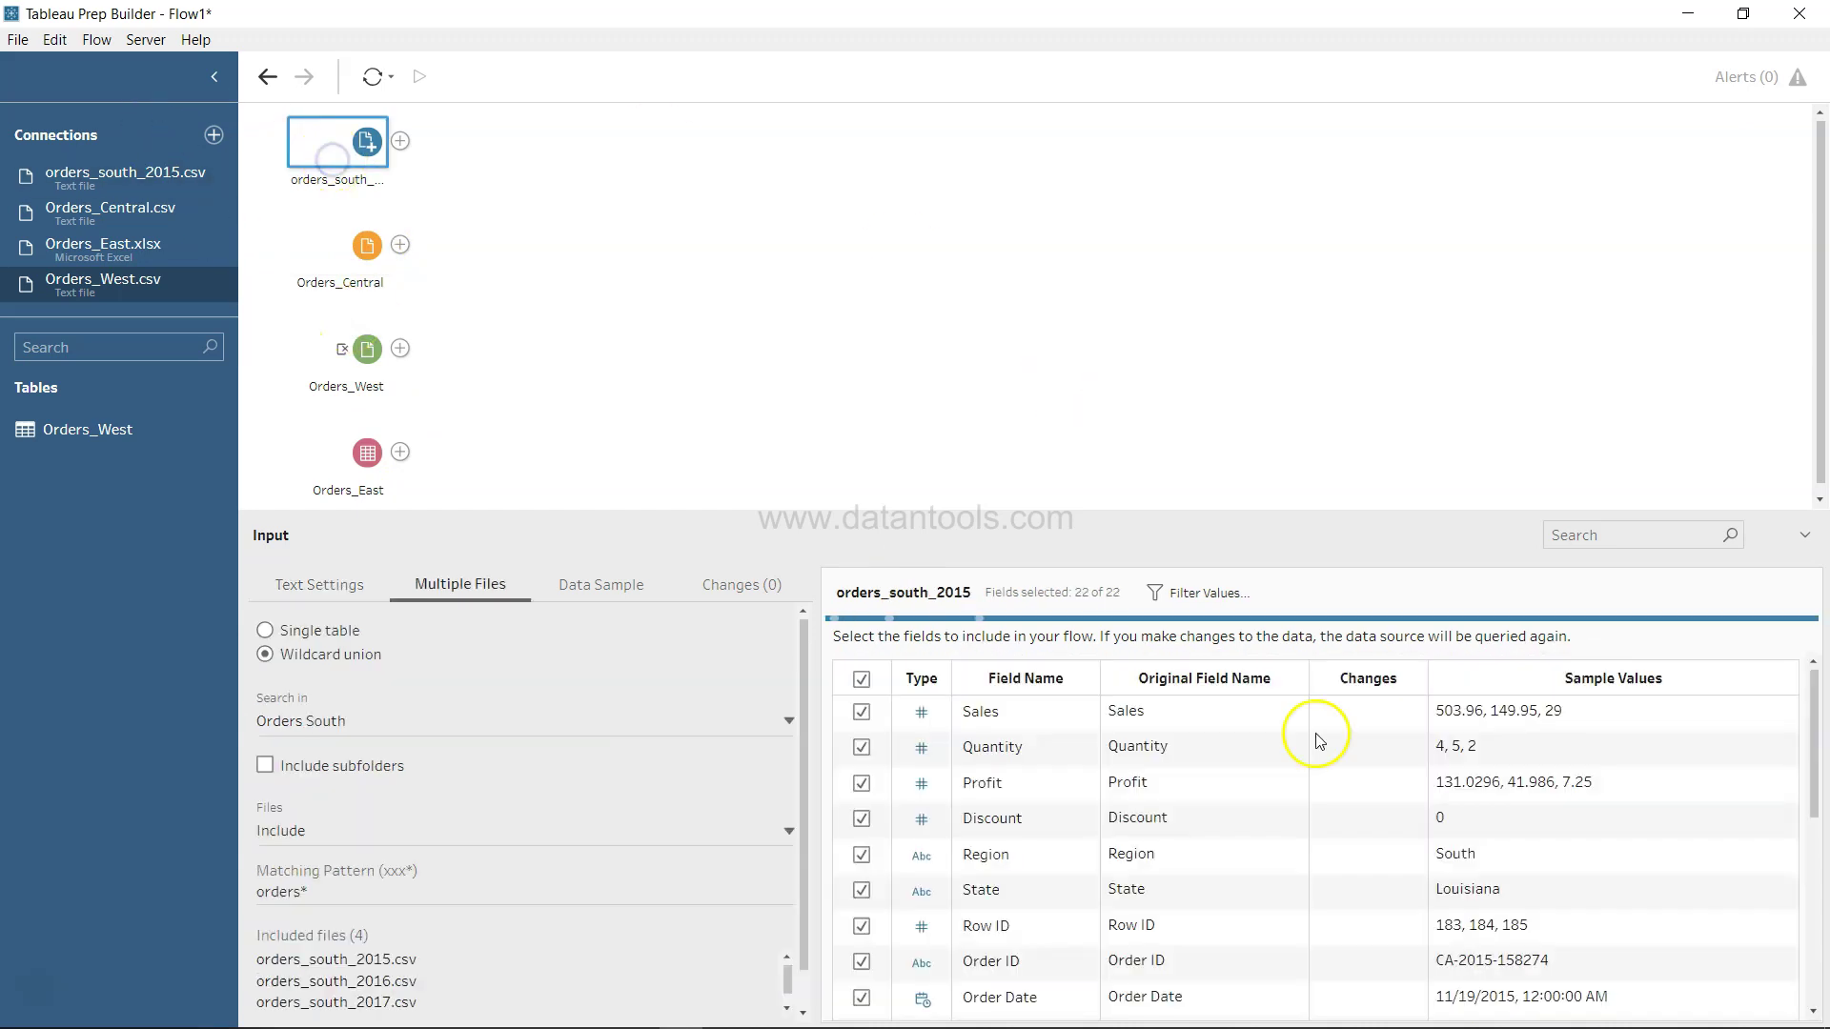
{"action": "scroll", "coordinate": [1348, 797], "scroll_direction": "down", "scroll_amount": 2}
{"action": "scroll", "coordinate": [1347, 797], "scroll_direction": "down", "scroll_amount": 3}
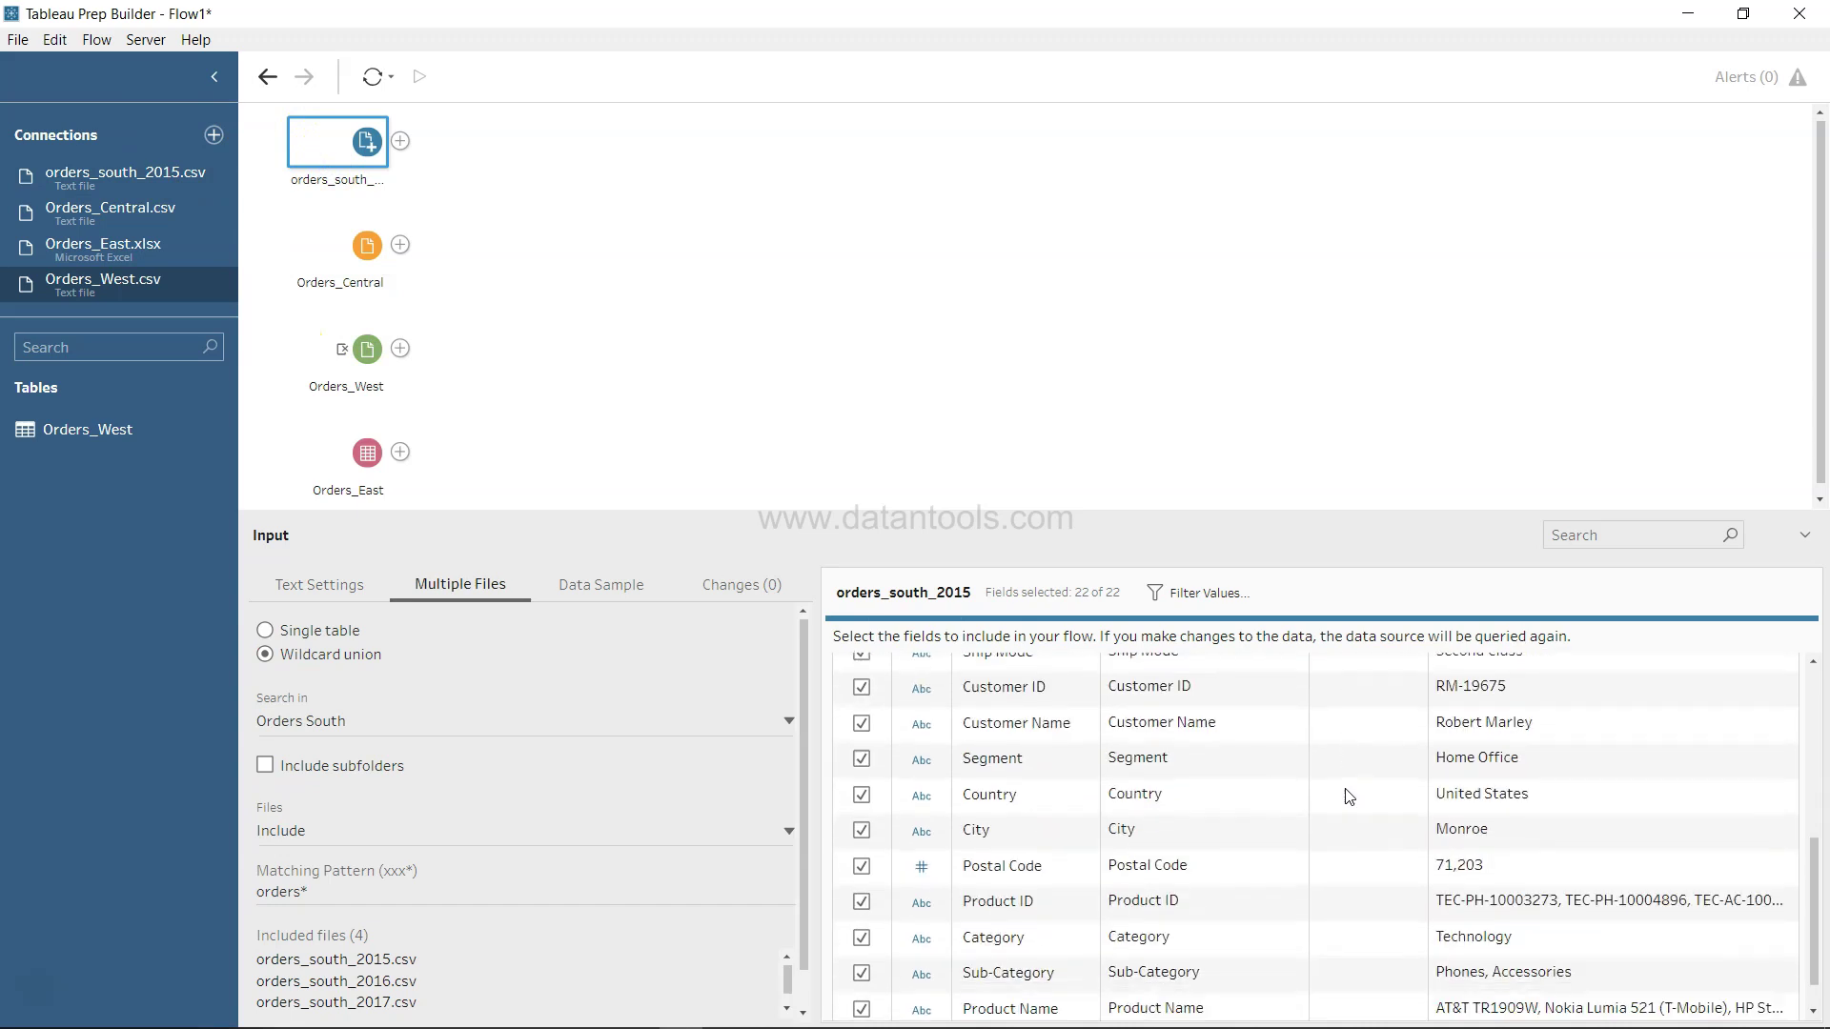
{"action": "scroll", "coordinate": [1348, 796], "scroll_direction": "up", "scroll_amount": 5}
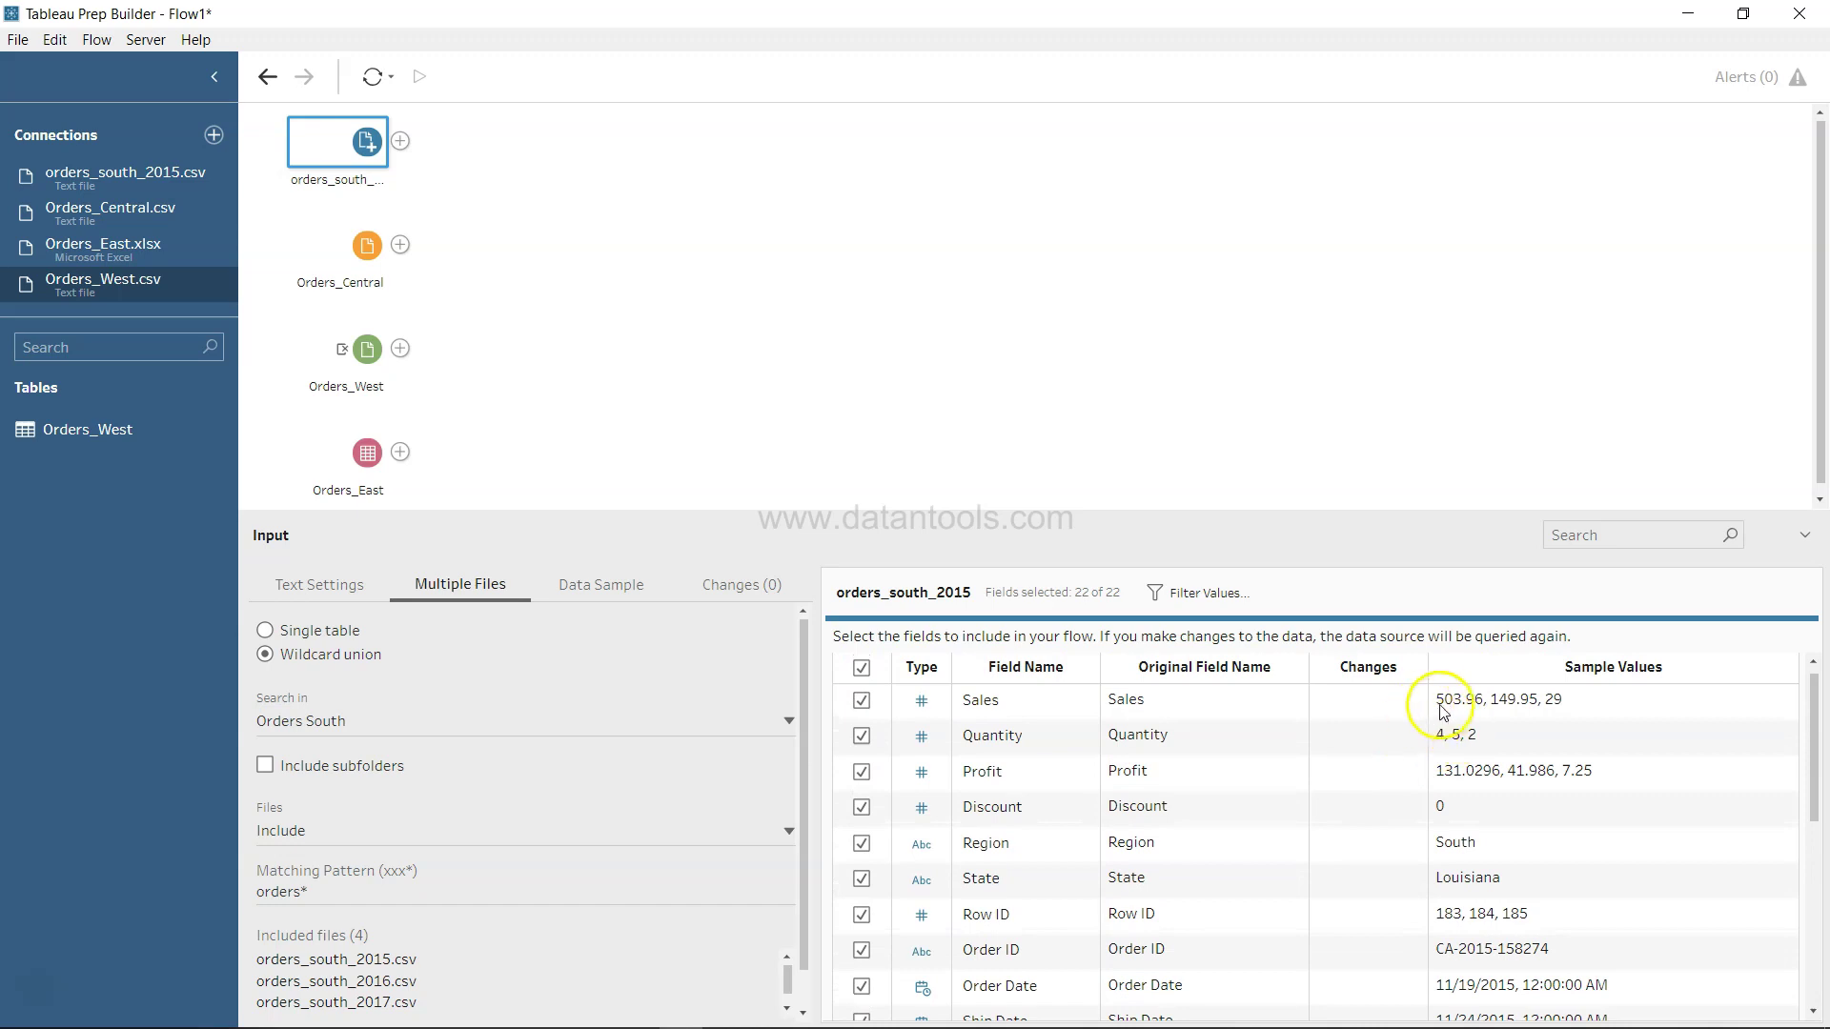
Step: Show Orders_East again and scroll to its USD-prefixed Sales values like USD71.37
{"action": "left_click", "coordinate": [372, 457]}
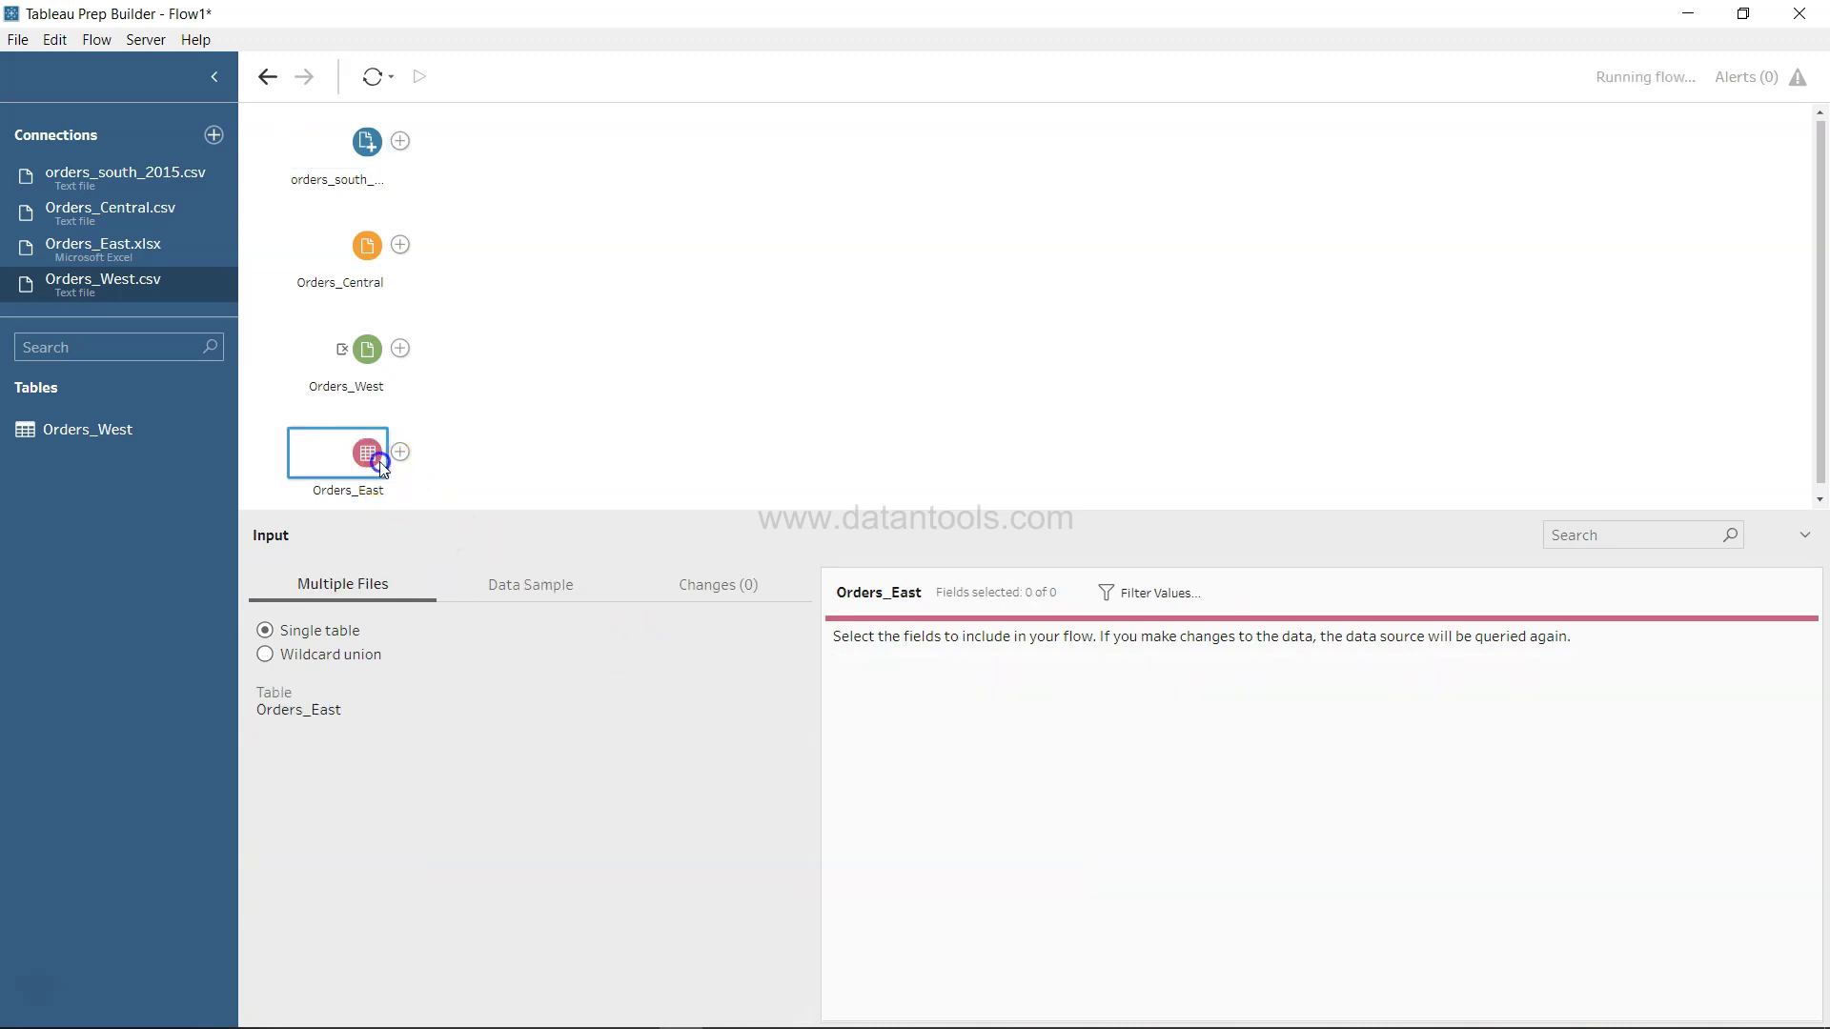
{"action": "scroll", "coordinate": [1236, 933], "scroll_direction": "down", "scroll_amount": 1}
{"action": "scroll", "coordinate": [1236, 932], "scroll_direction": "down", "scroll_amount": 3}
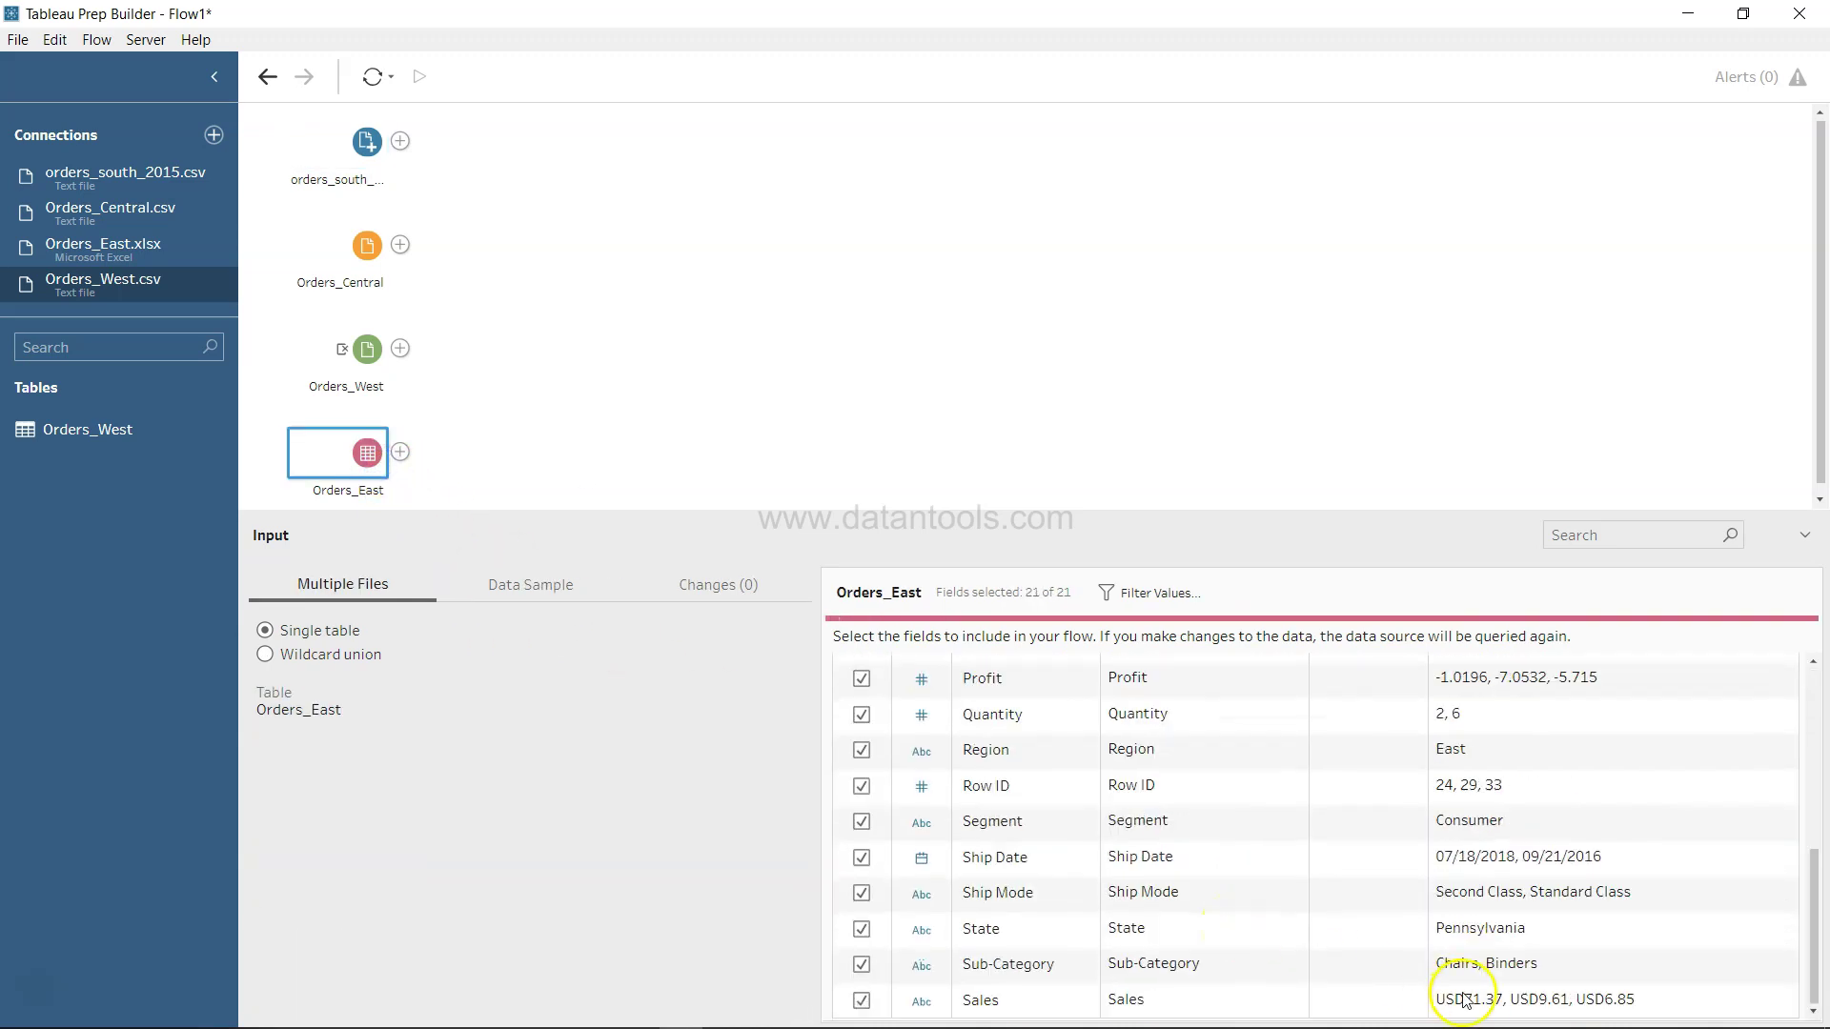